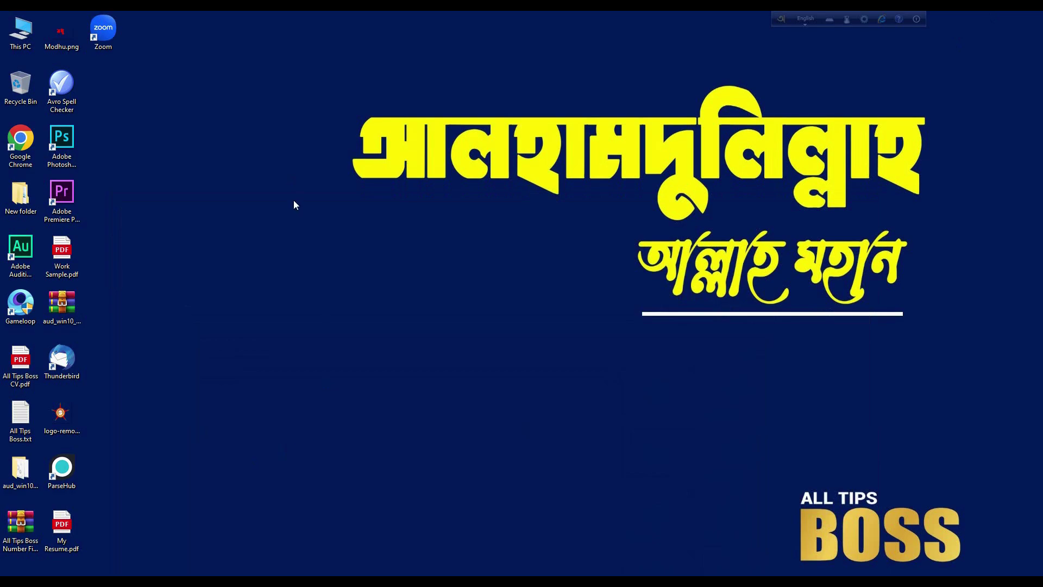
# Refresh the desktop, create a new Excel worksheet file there, then delete it
pyautogui.rightClick(220, 83)
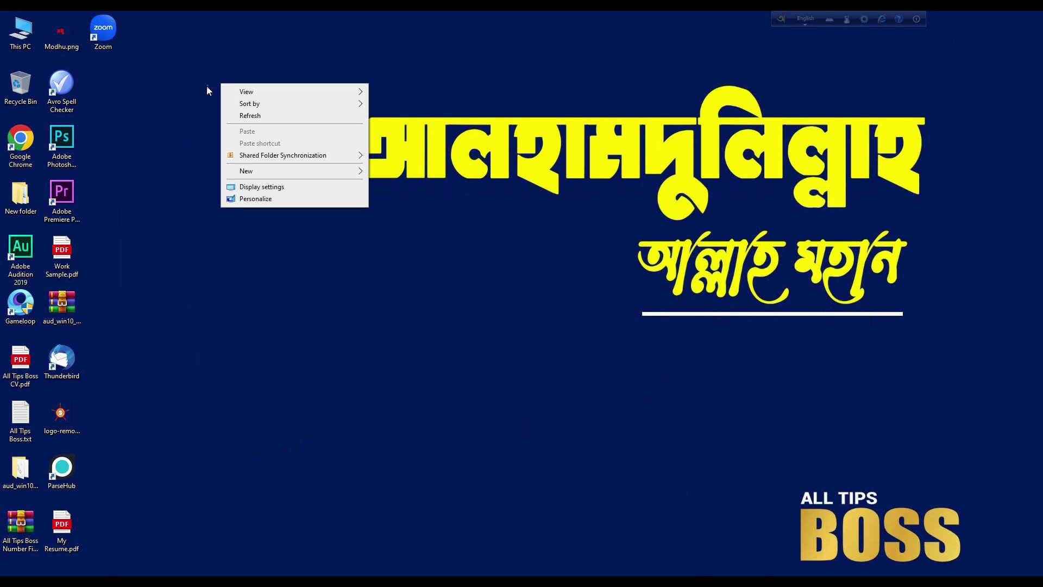
pyautogui.click(340, 119)
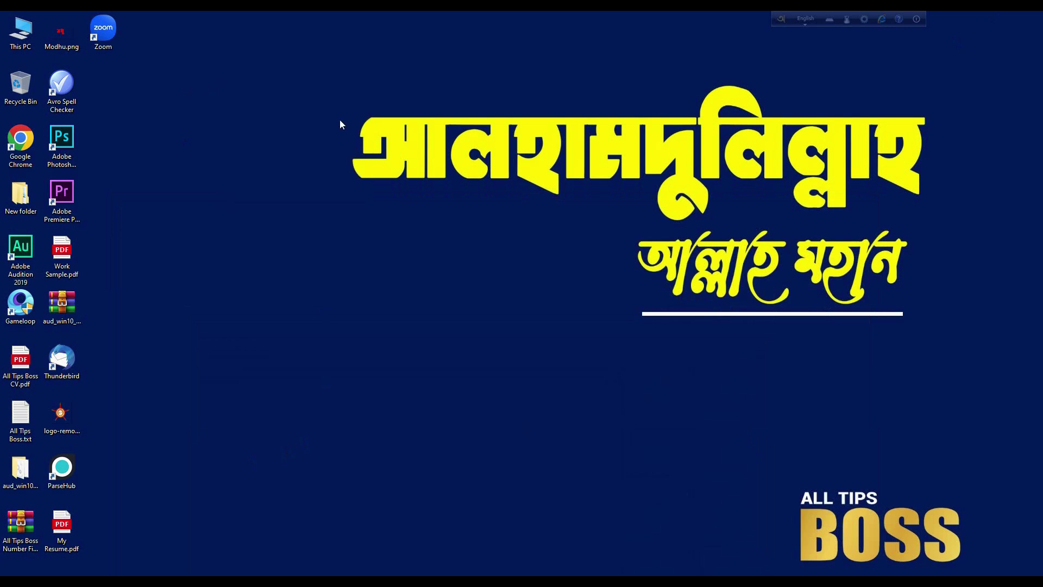
pyautogui.rightClick(254, 125)
pyautogui.moveTo(299, 211)
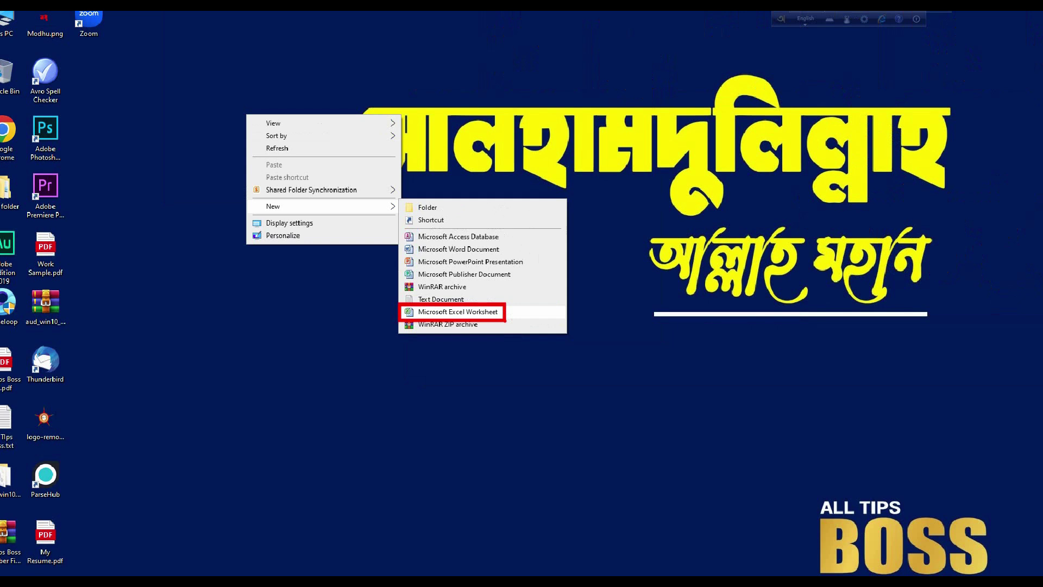
pyautogui.click(457, 311)
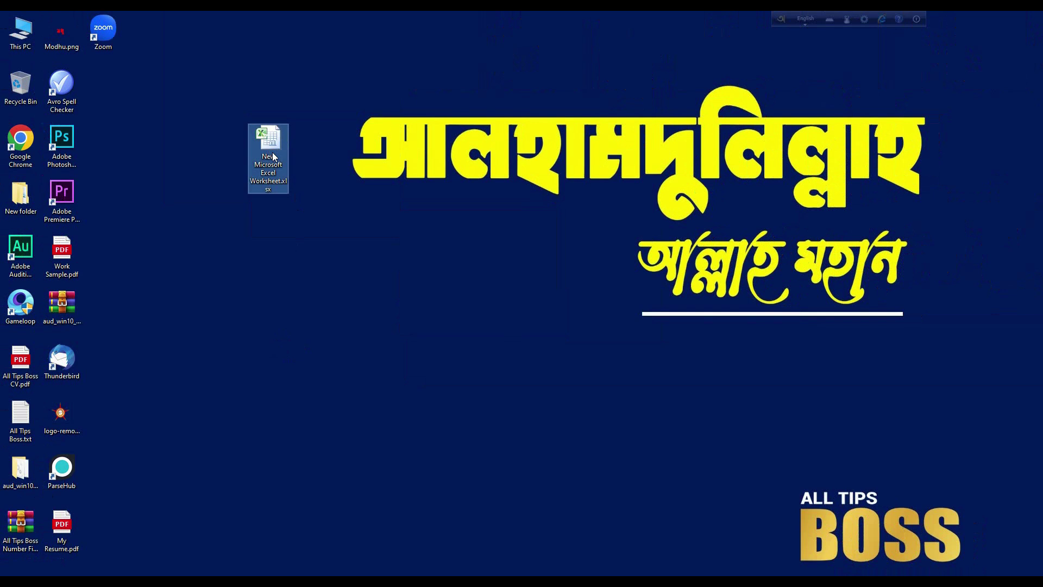
pyautogui.press('Delete')
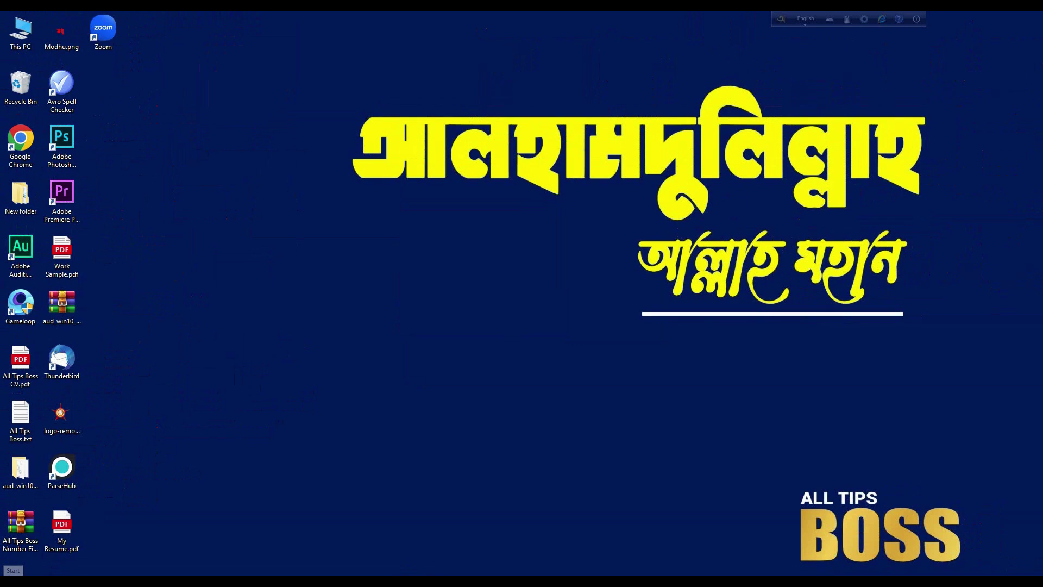
# Search the Start menu for 'excel' and launch Microsoft Excel 2010
pyautogui.click(13, 579)
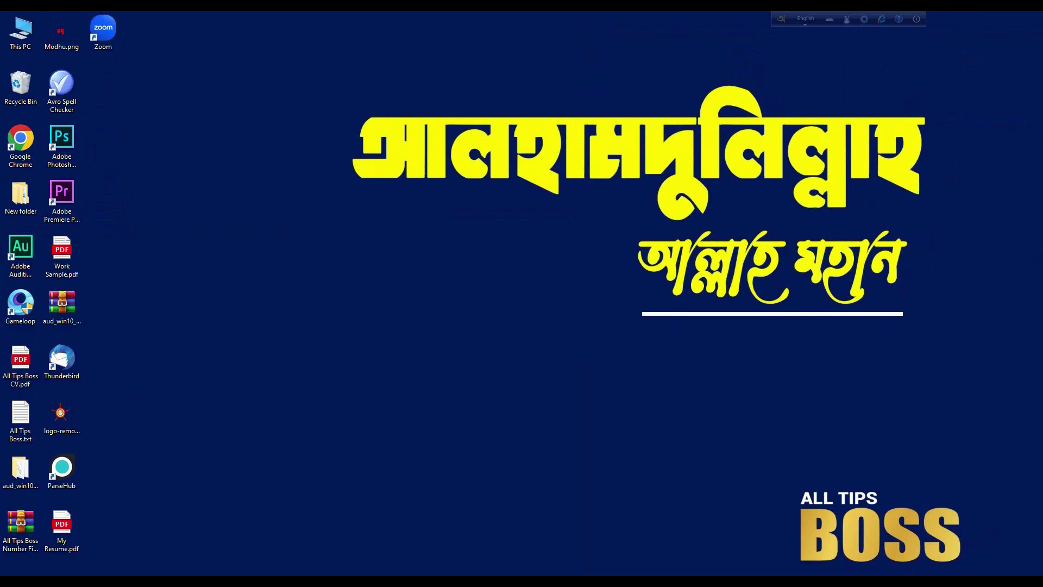
pyautogui.press('super+s')
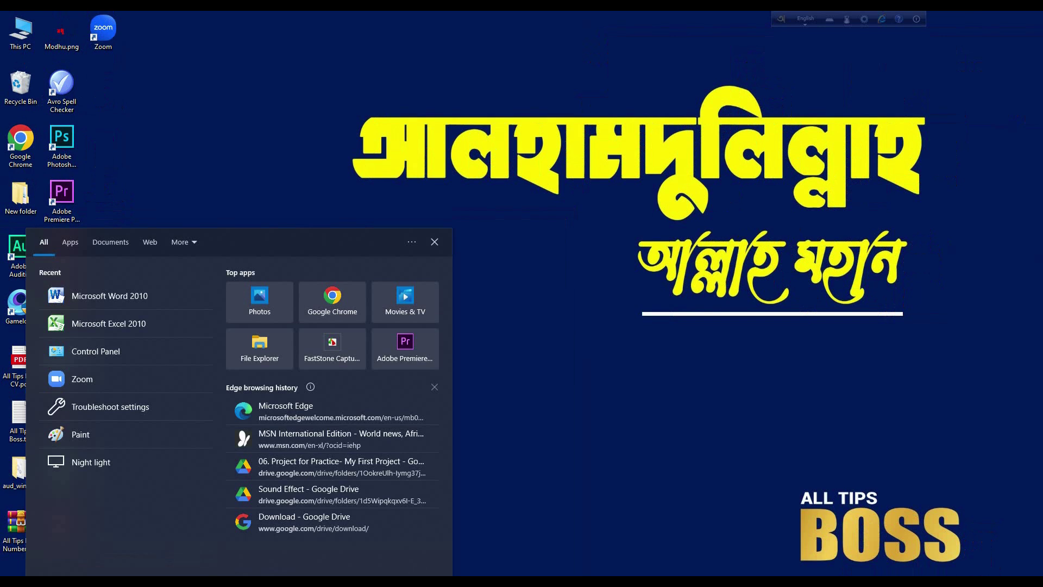
pyautogui.write('ex')
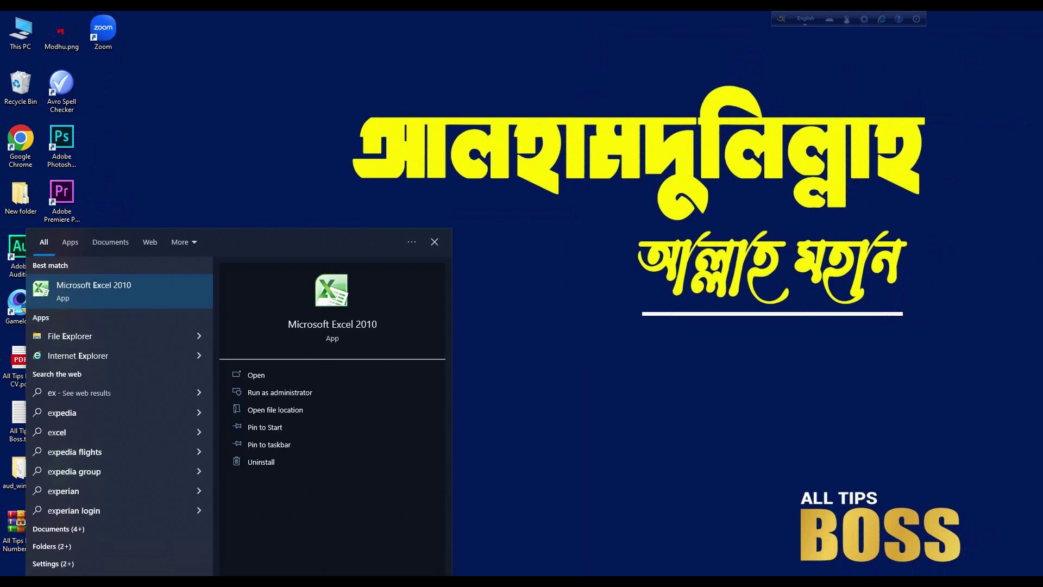
pyautogui.write('cel')
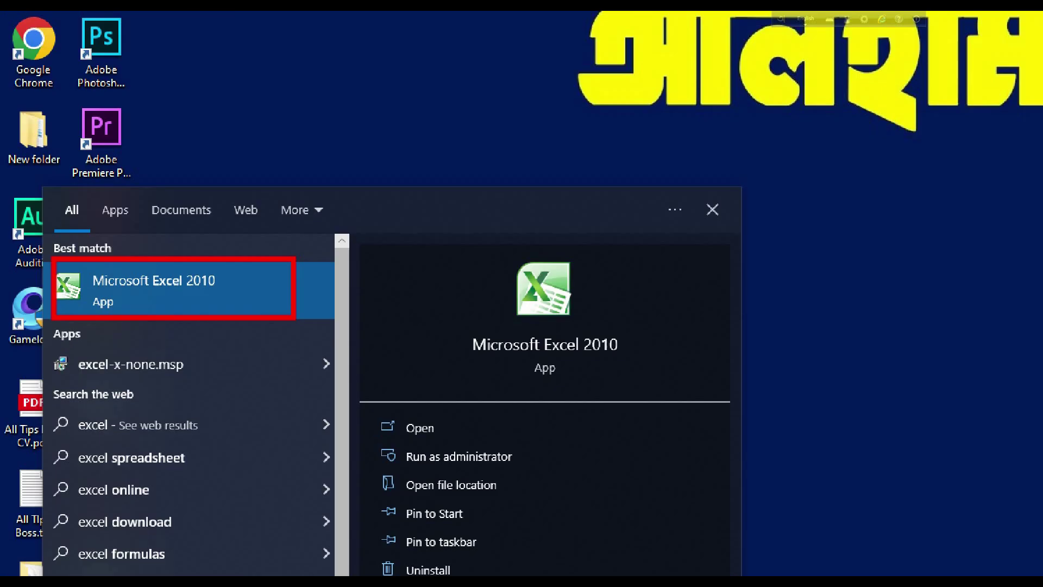
pyautogui.click(172, 308)
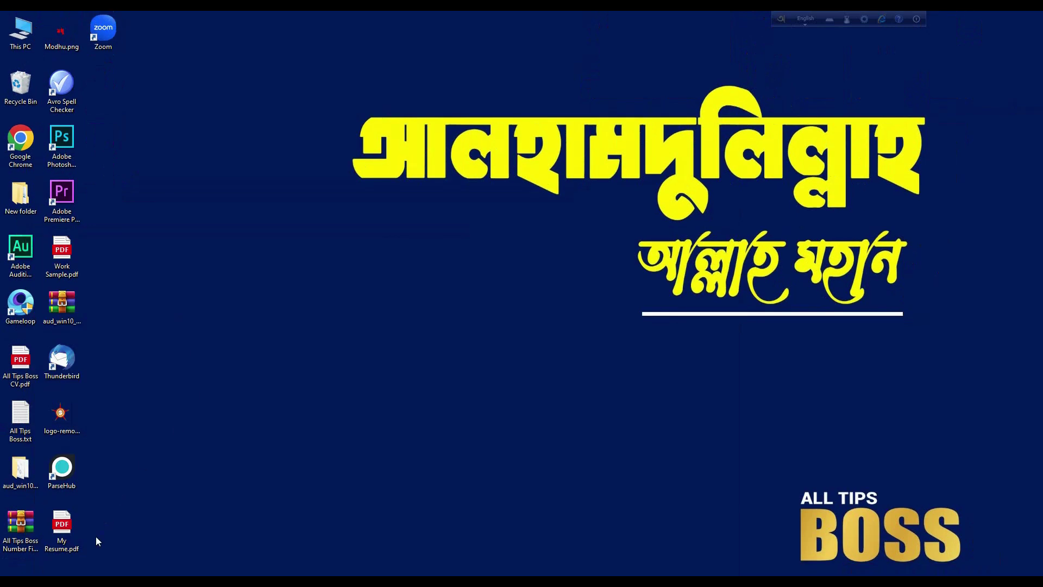
# Make a new Microsoft Excel Worksheet on the desktop and rename it 'All Tips Boss'
pyautogui.rightClick(261, 249)
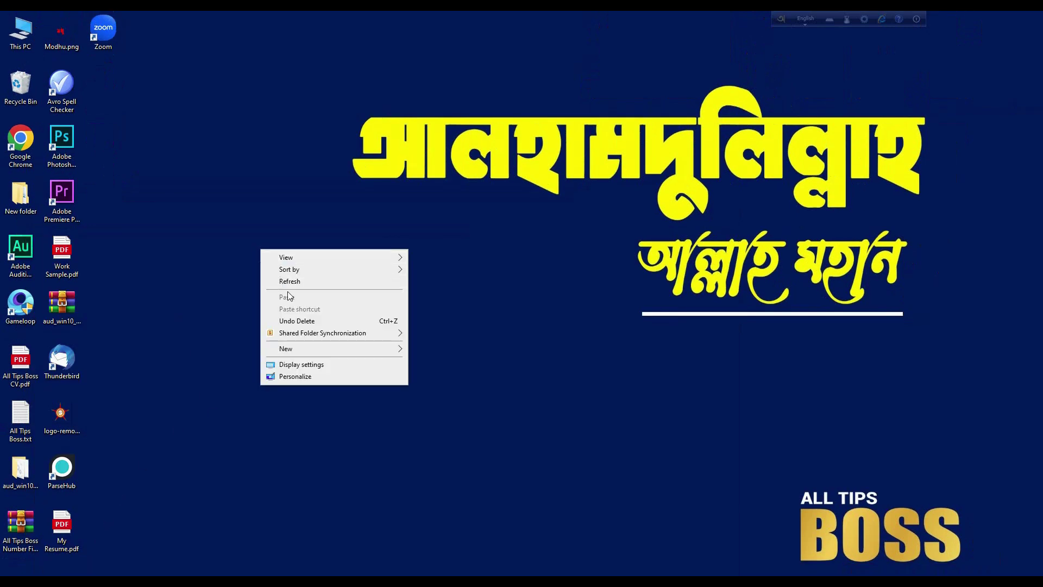
pyautogui.moveTo(297, 348)
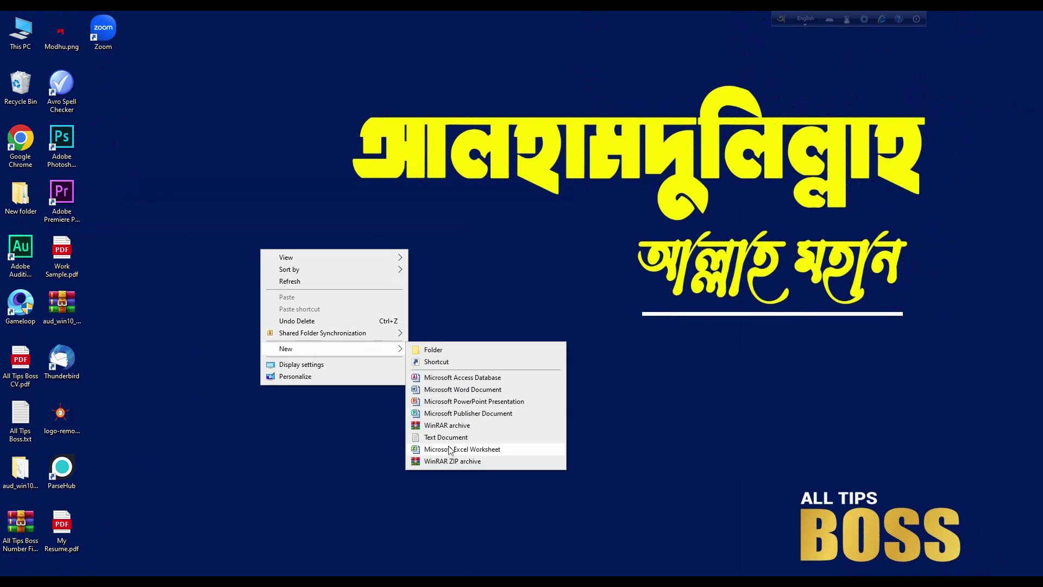
pyautogui.click(478, 452)
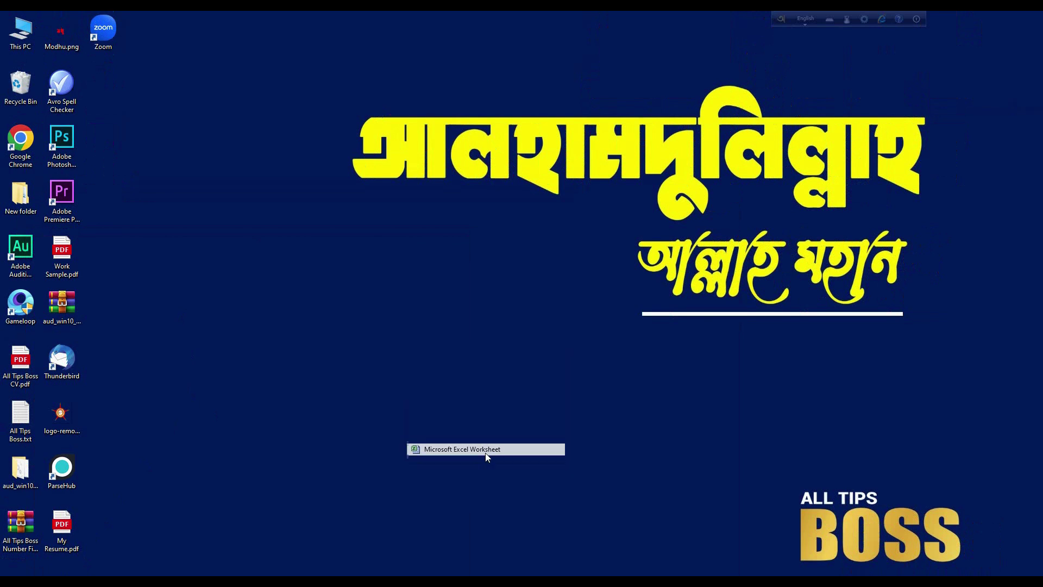
pyautogui.press('BackSpace')
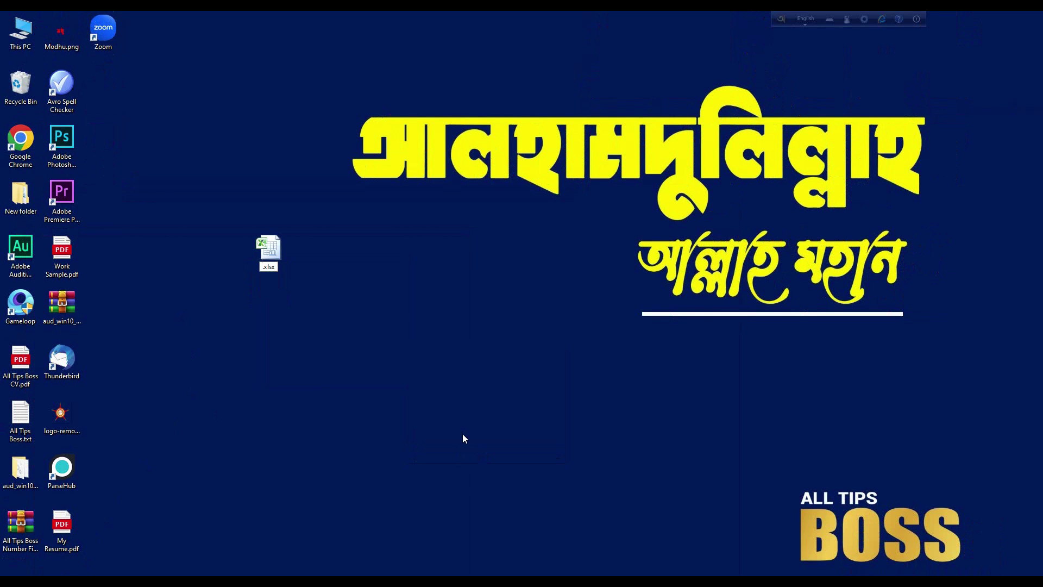
pyautogui.write('All Ti')
pyautogui.press('BackSpace')
pyautogui.write('ips Boss')
pyautogui.press('Return')
# Open All Tips Boss.xlsx and click into cells I16, F10 and I18 of the empty sheet
pyautogui.click(489, 337)
pyautogui.doubleClick(276, 267)
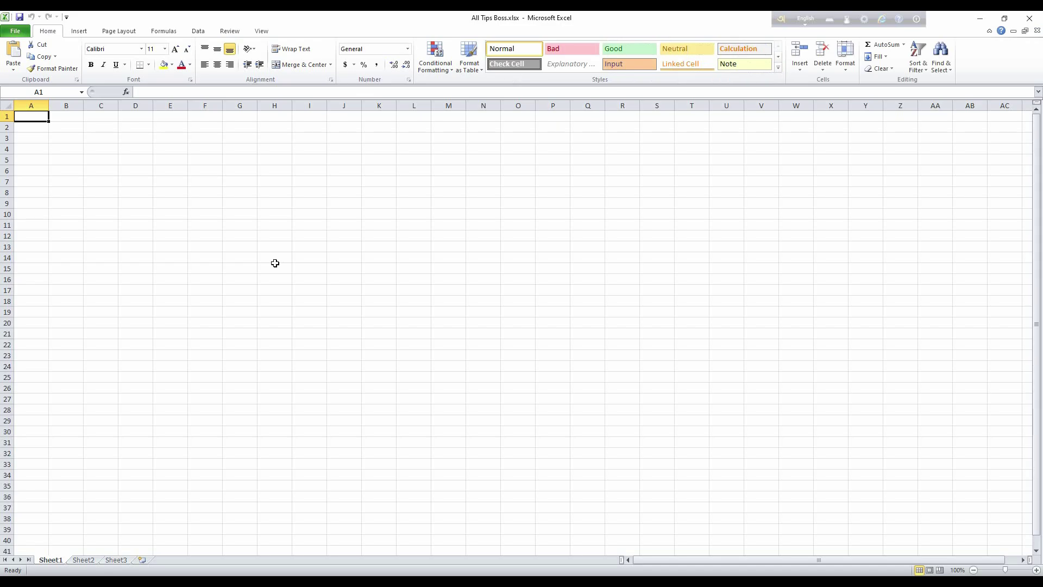
pyautogui.click(309, 279)
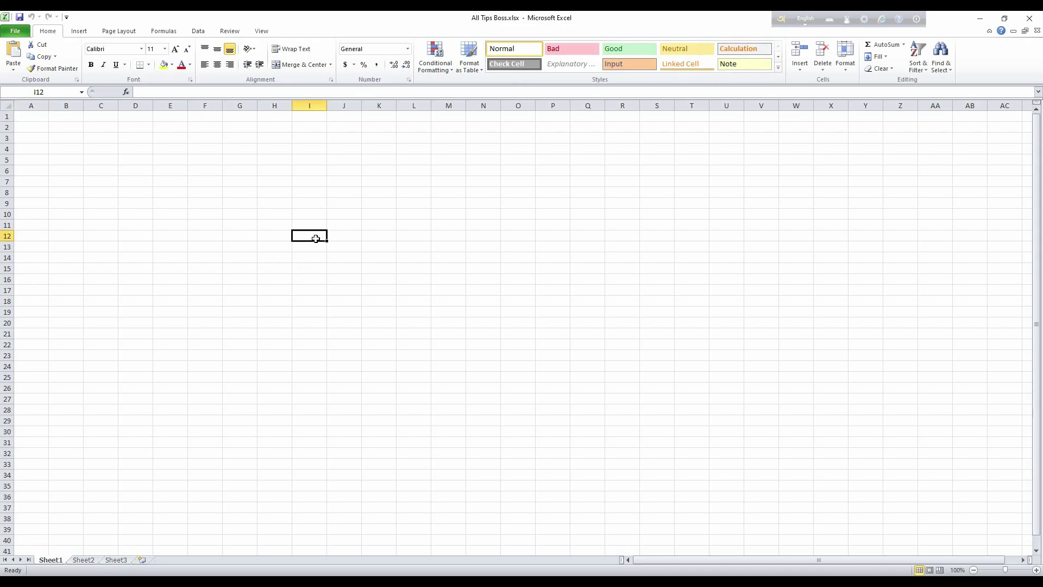
pyautogui.click(209, 218)
pyautogui.click(297, 300)
# Select cells C10, B4 and B3, then bring the Google Meet call window forward
pyautogui.click(107, 213)
pyautogui.click(77, 148)
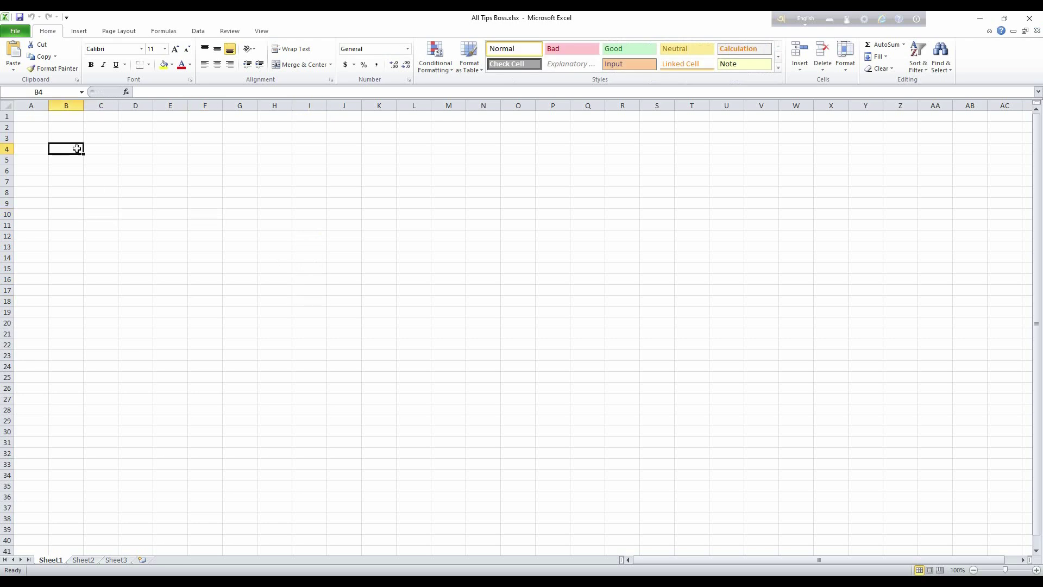
pyautogui.click(61, 140)
pyautogui.moveTo(353, 565)
pyautogui.click(330, 550)
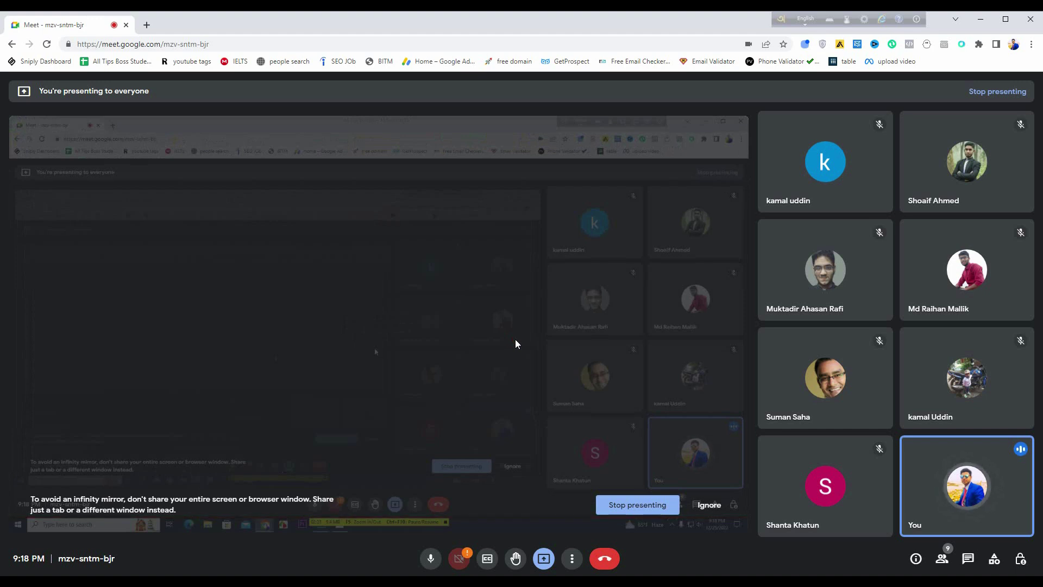
# Admit the waiting guest to the Google Meet call and minimize Chrome to return to Excel
pyautogui.hotkey('alt', 'Tab')
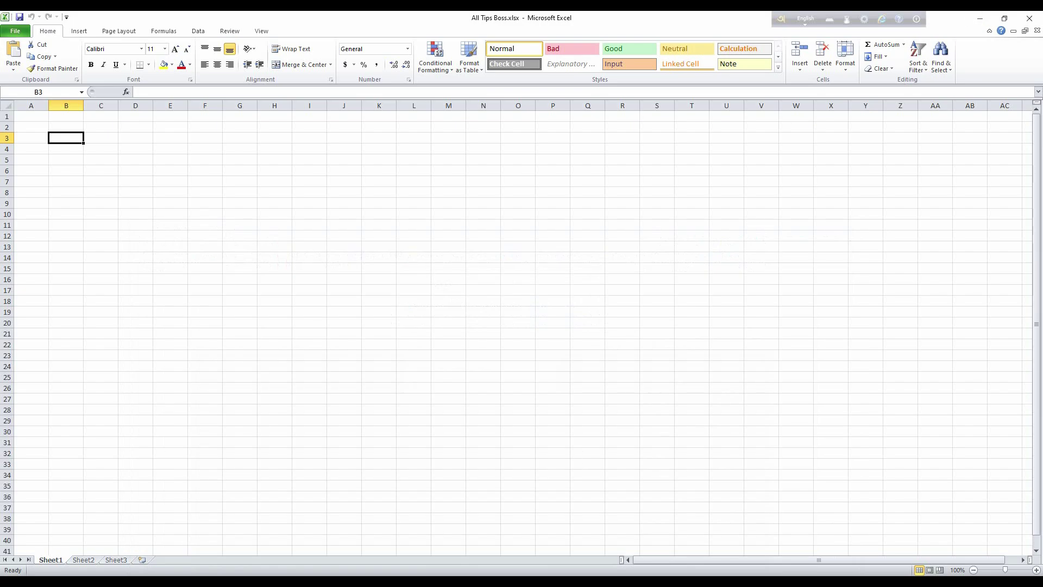
pyautogui.moveTo(362, 581)
pyautogui.click(338, 545)
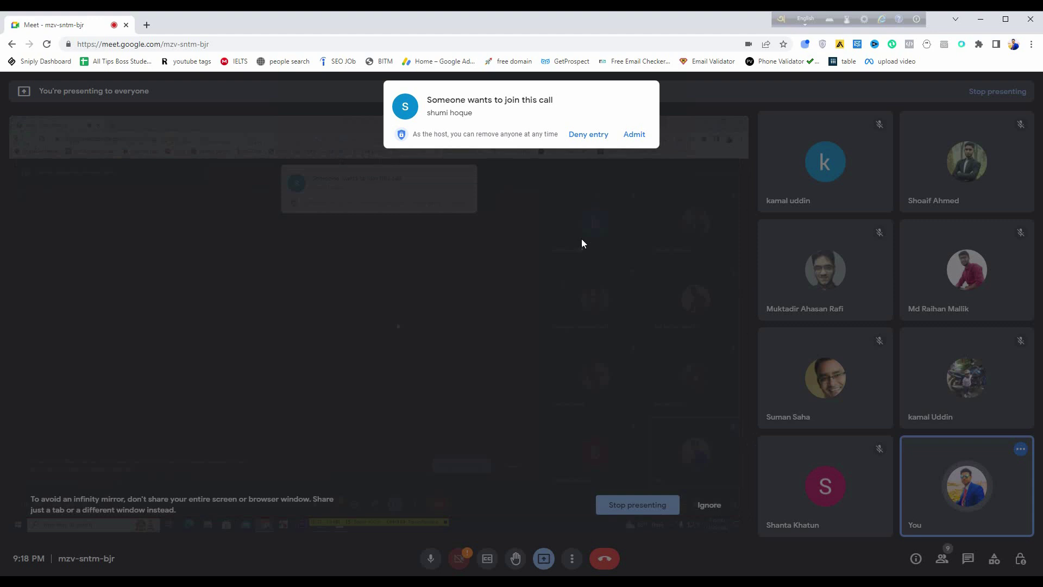
pyautogui.click(634, 135)
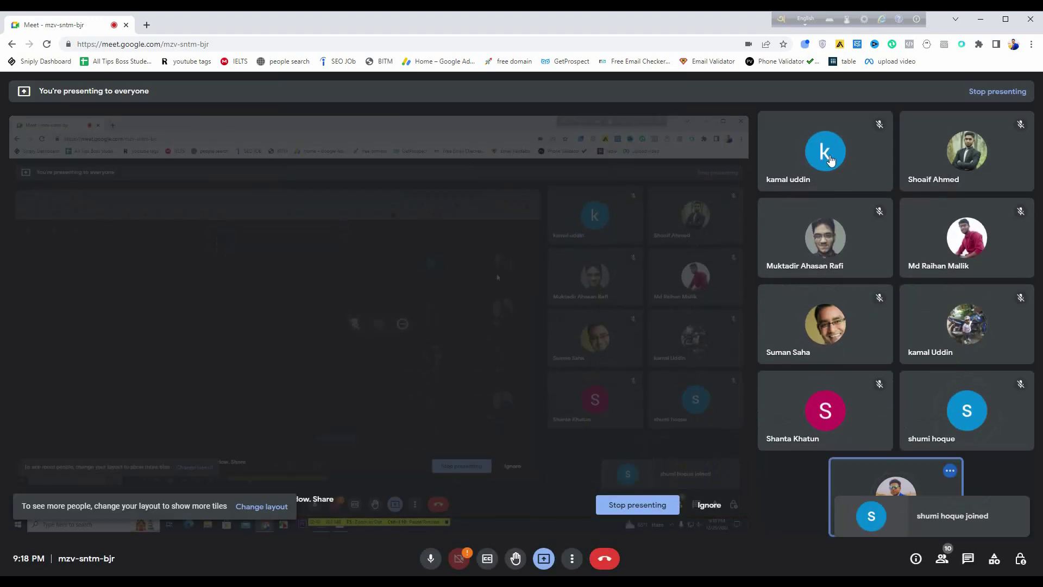
pyautogui.click(981, 19)
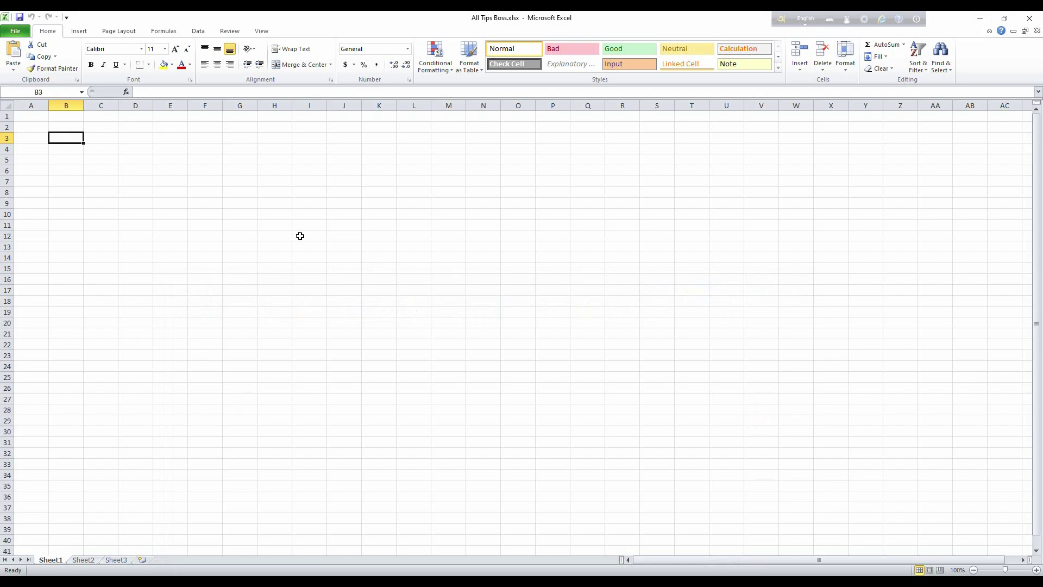
# Click around the empty sheet, minimize Excel and open This PC to find the investors file
pyautogui.click(285, 226)
pyautogui.click(210, 202)
pyautogui.click(150, 181)
pyautogui.click(88, 158)
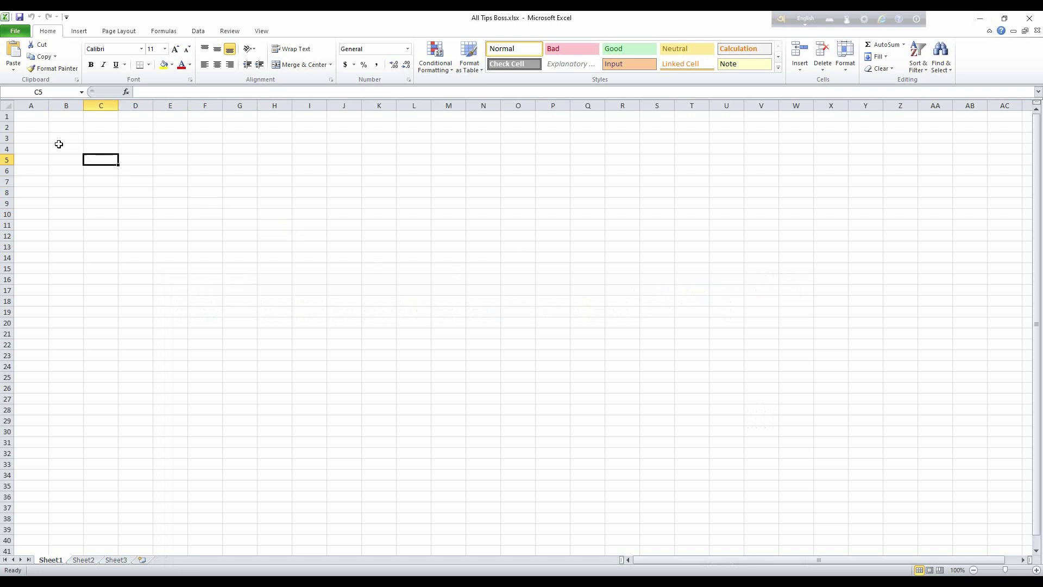
pyautogui.click(36, 123)
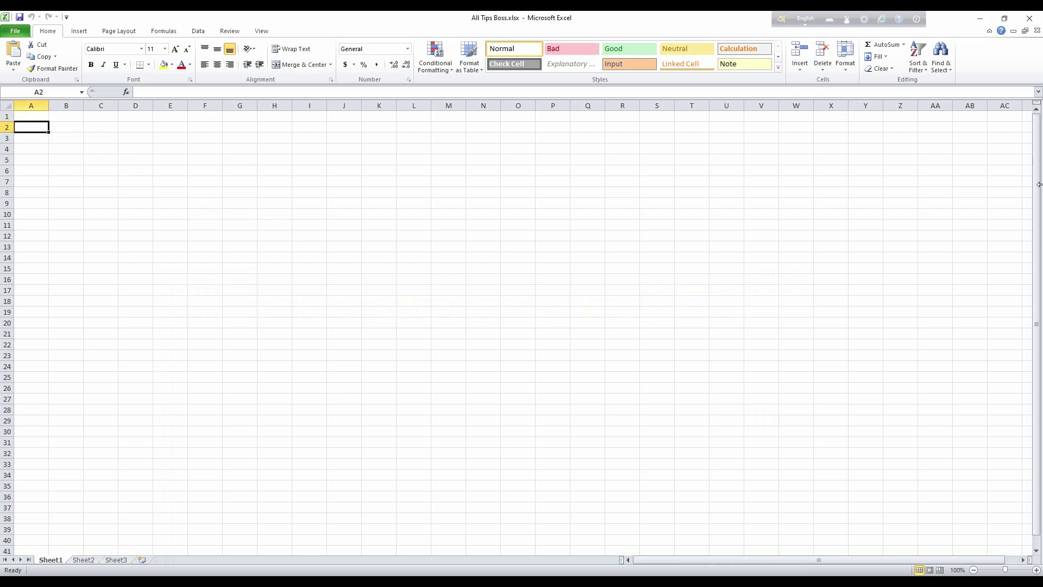
pyautogui.click(981, 19)
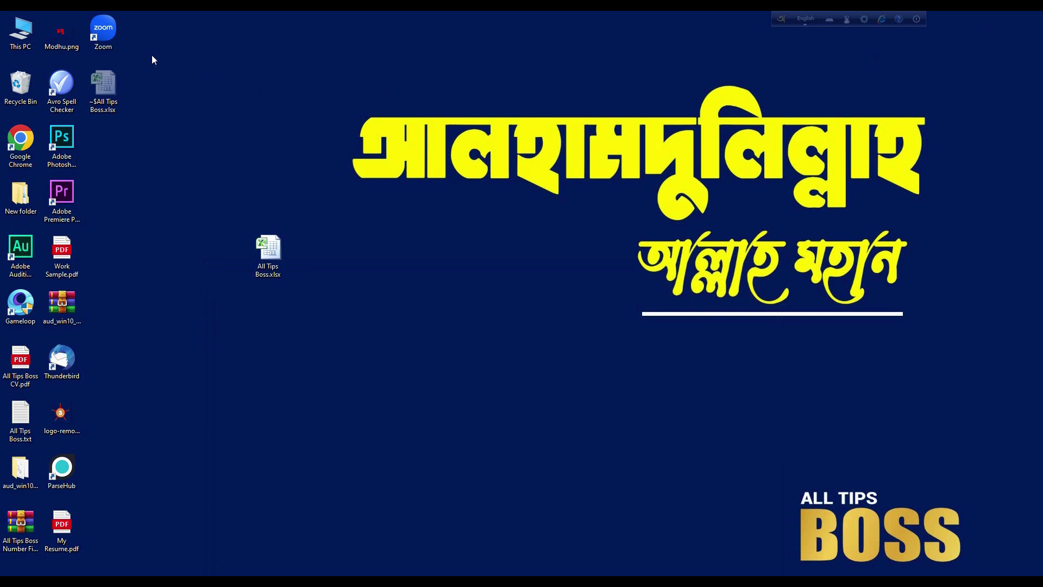
pyautogui.doubleClick(20, 30)
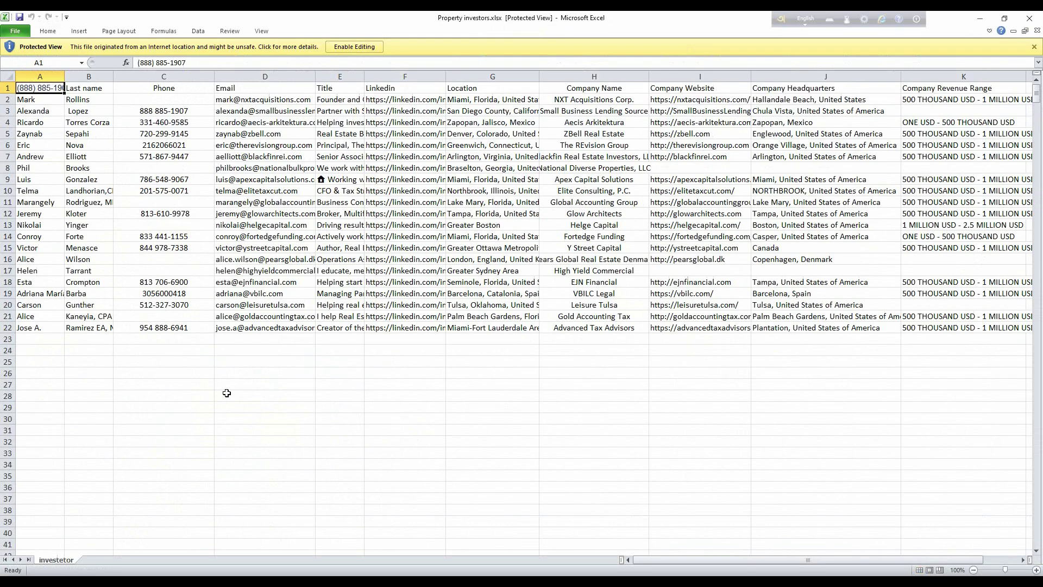
# Select ranges such as C10:E21 and B6:C15 in Property investors.xlsx, then enable editing
pyautogui.click(188, 374)
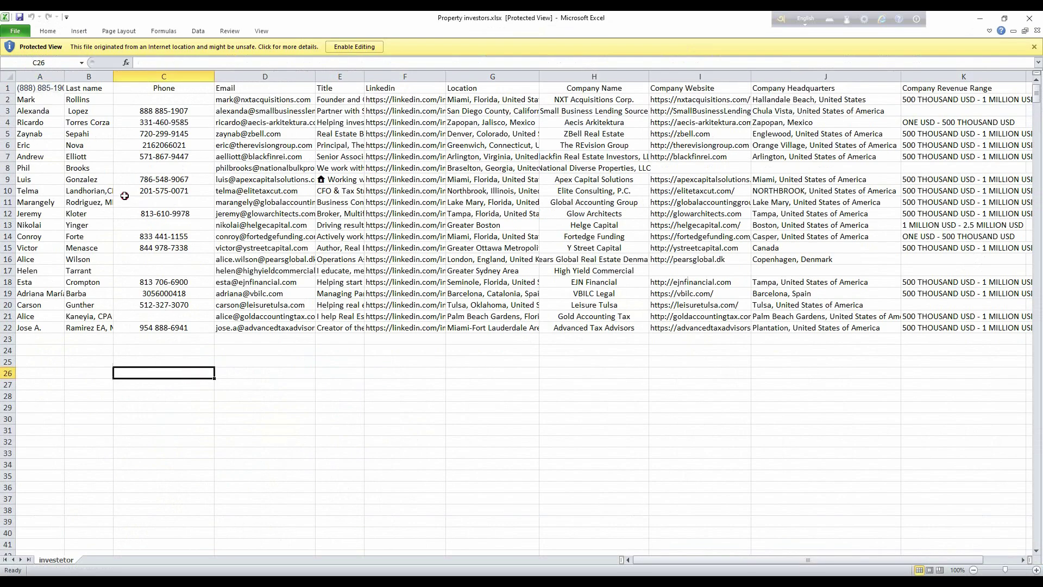
pyautogui.moveTo(124, 195); pyautogui.dragTo(323, 331)
pyautogui.click(375, 383)
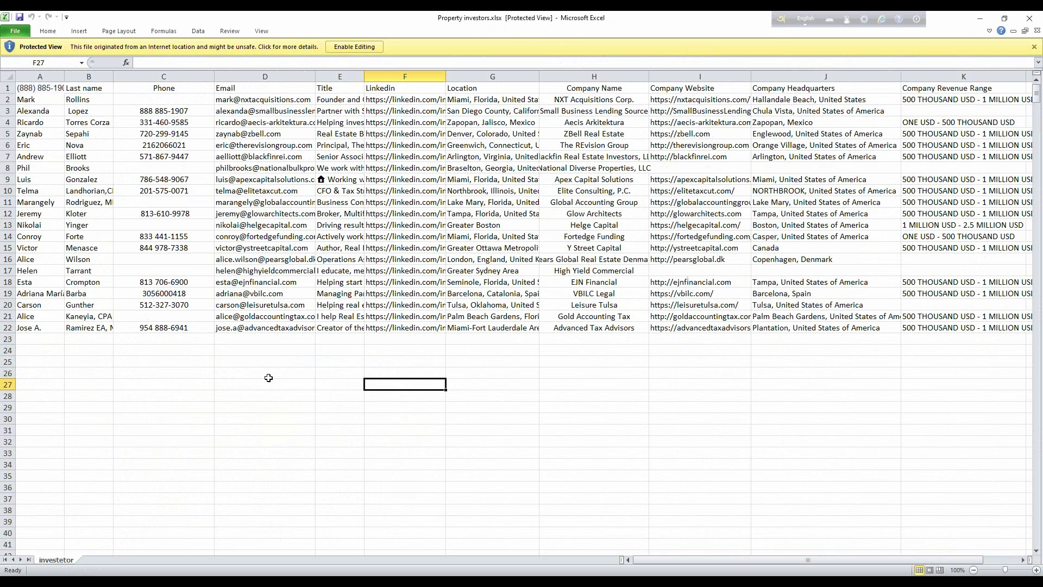
pyautogui.moveTo(268, 377); pyautogui.dragTo(313, 409)
pyautogui.click(189, 202)
pyautogui.moveTo(81, 145); pyautogui.dragTo(210, 247)
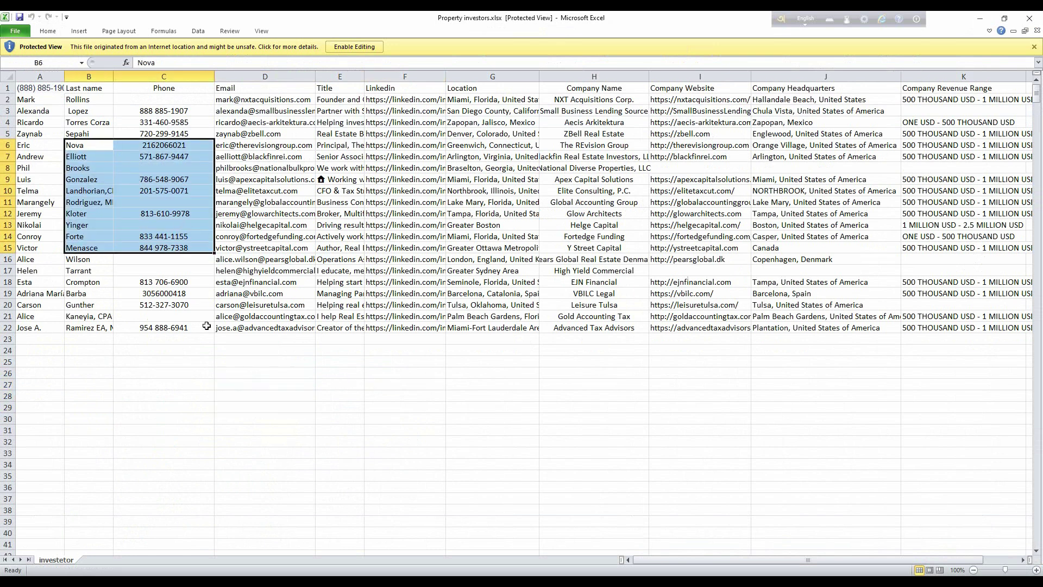
pyautogui.click(201, 372)
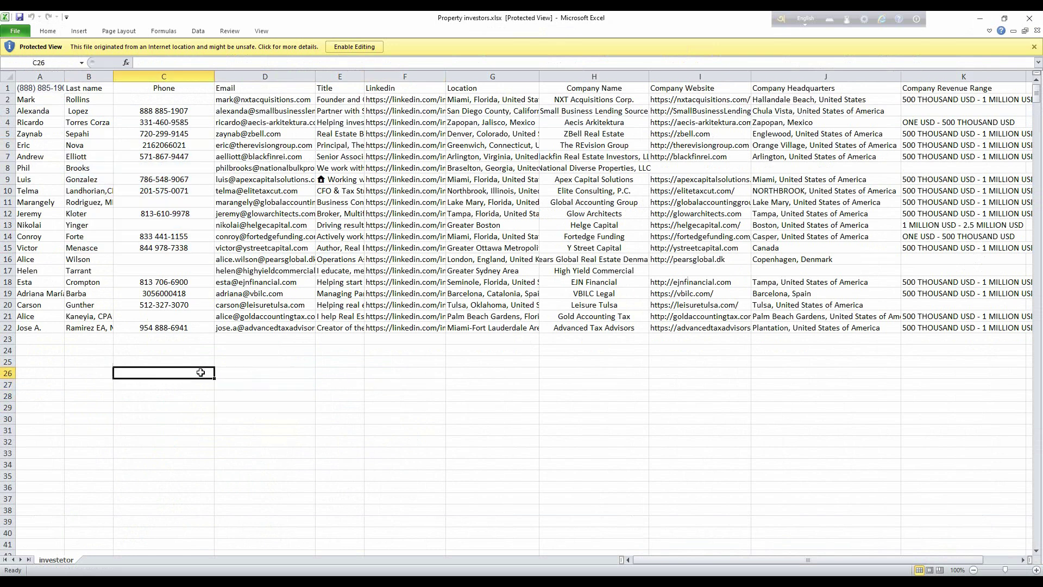
pyautogui.click(353, 47)
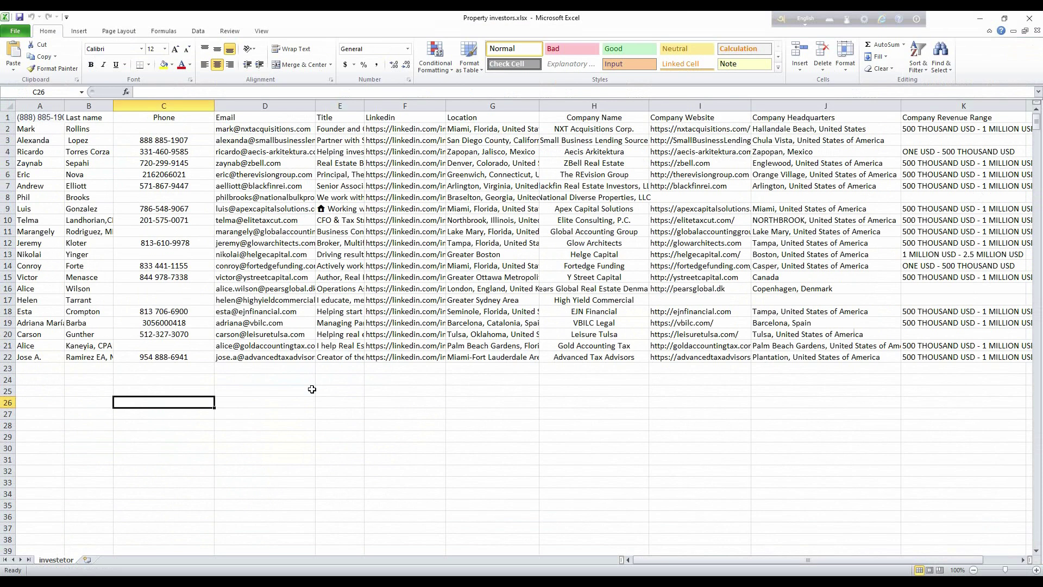
# Click cell D25, then select the entire Property investors worksheet with Ctrl+A
pyautogui.click(308, 392)
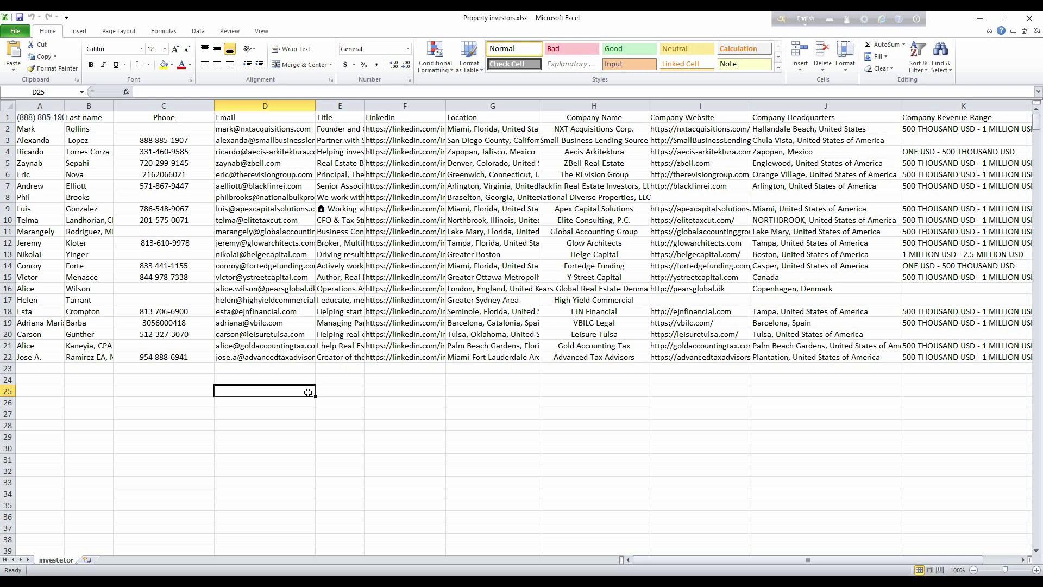
pyautogui.hotkey('ctrl', 'a')
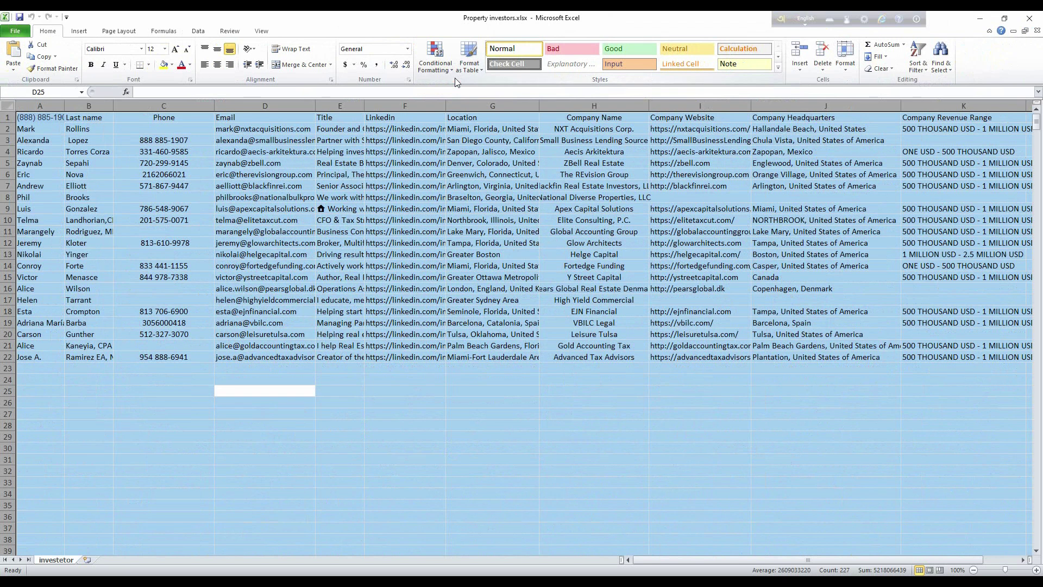
# Select the table A1:K22 and highlight duplicate values with Light Red Fill and Dark Red Text
pyautogui.click(448, 52)
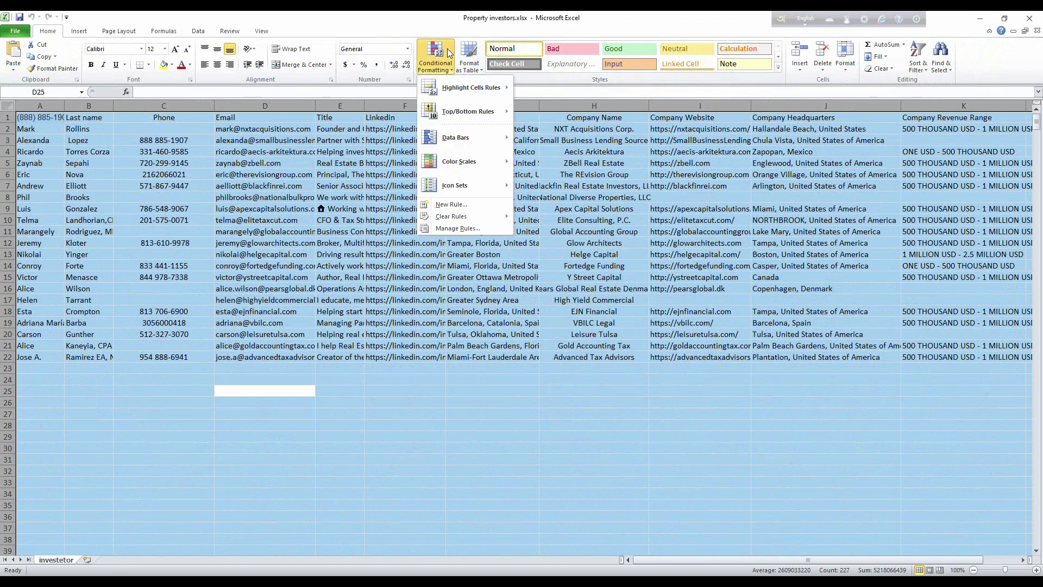
pyautogui.moveTo(450, 96)
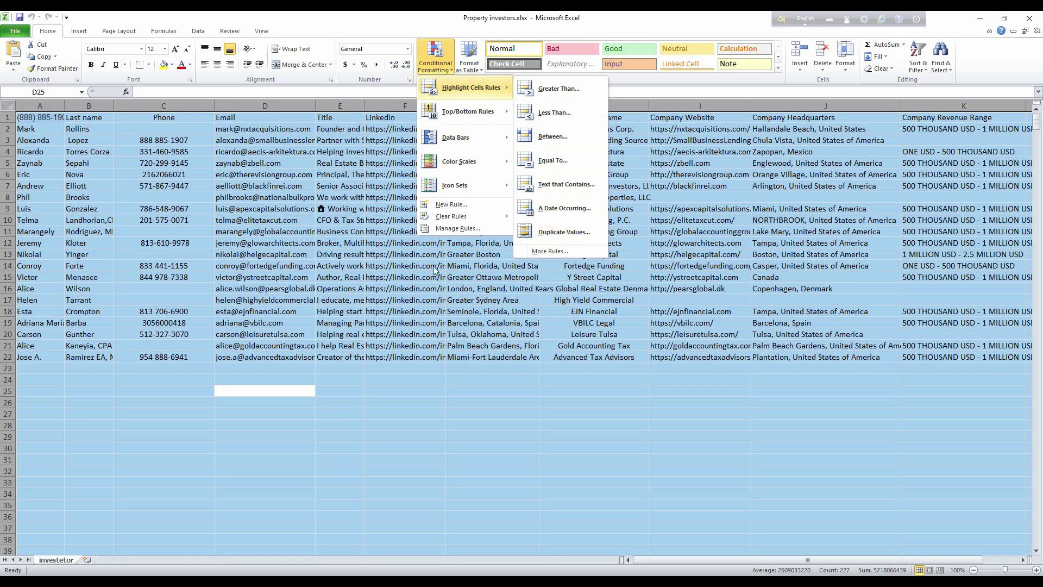
pyautogui.click(358, 266)
pyautogui.click(359, 266)
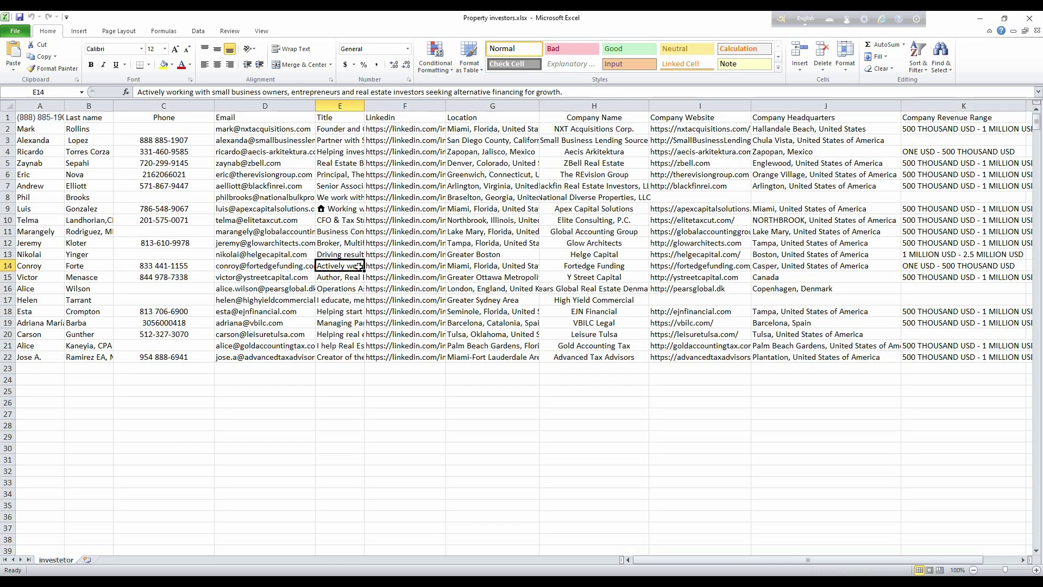
pyautogui.hotkey('ctrl', 'a')
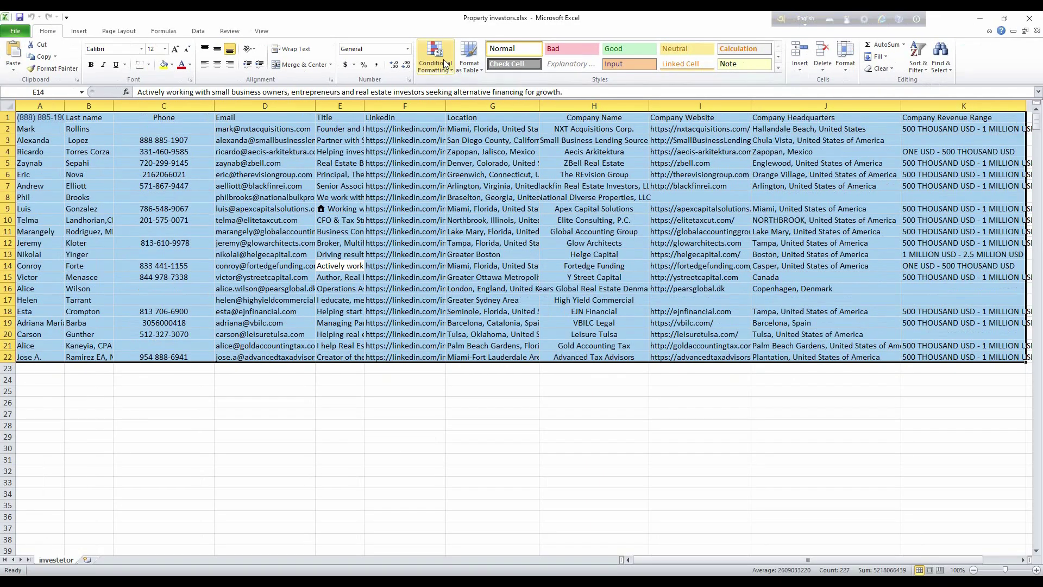
pyautogui.click(441, 60)
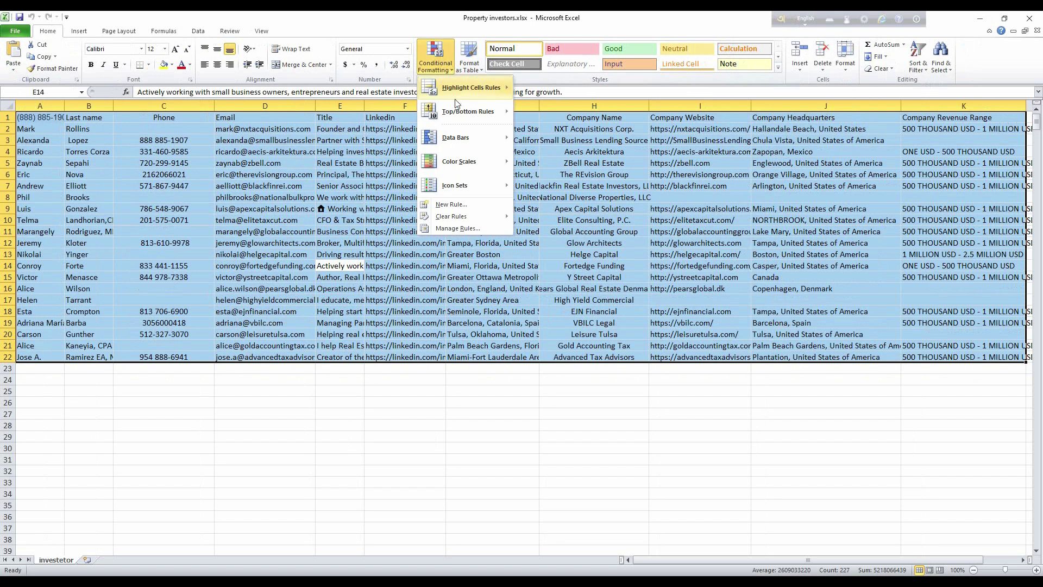
pyautogui.moveTo(501, 96)
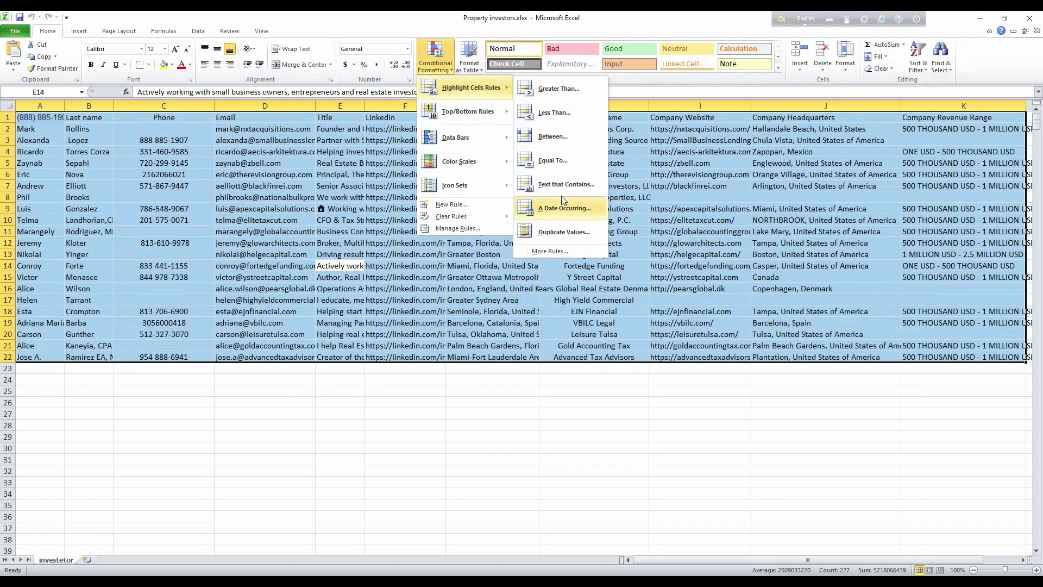
pyautogui.click(554, 233)
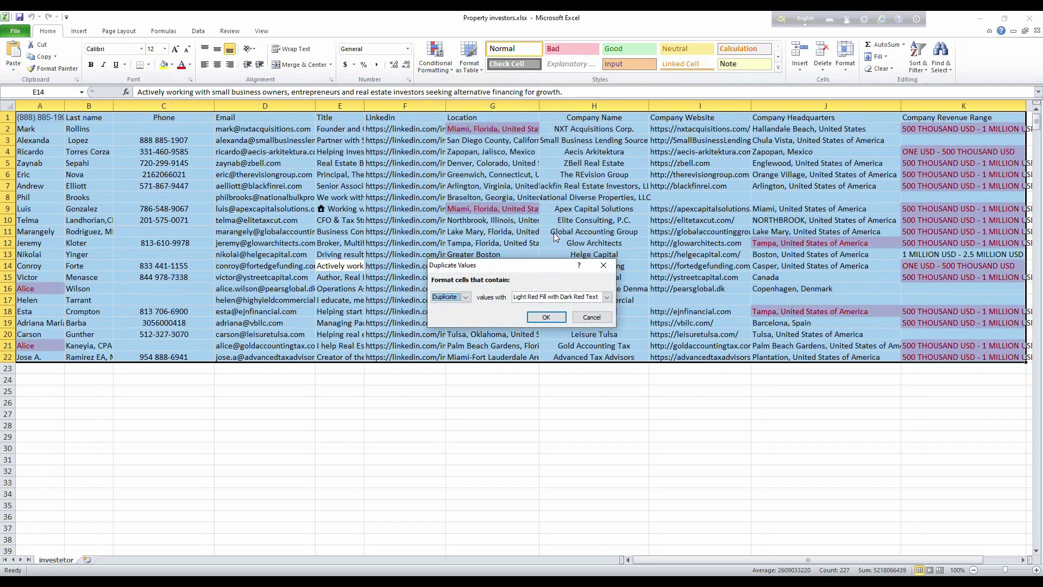
pyautogui.click(550, 307)
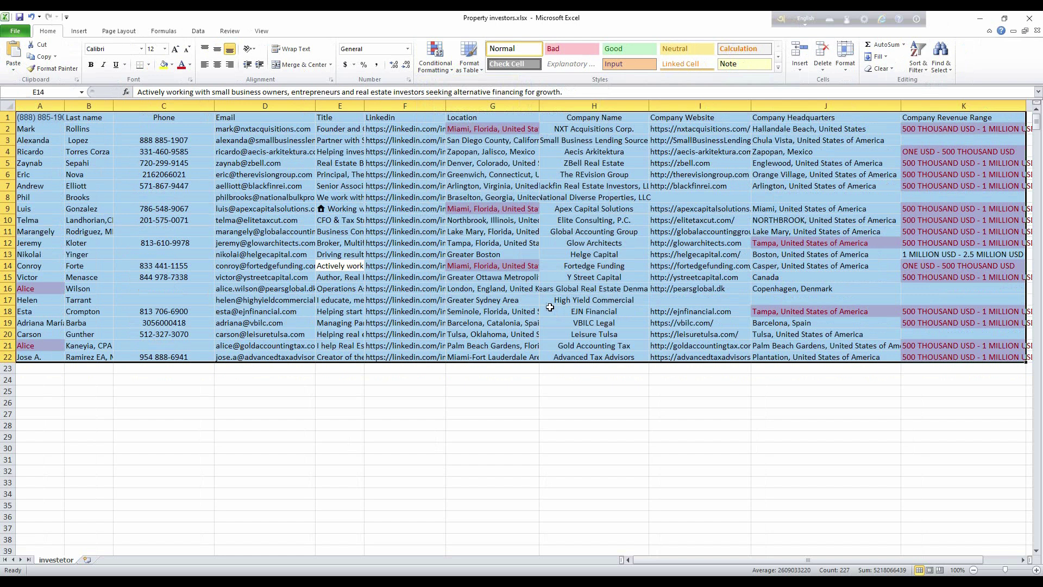
pyautogui.click(528, 411)
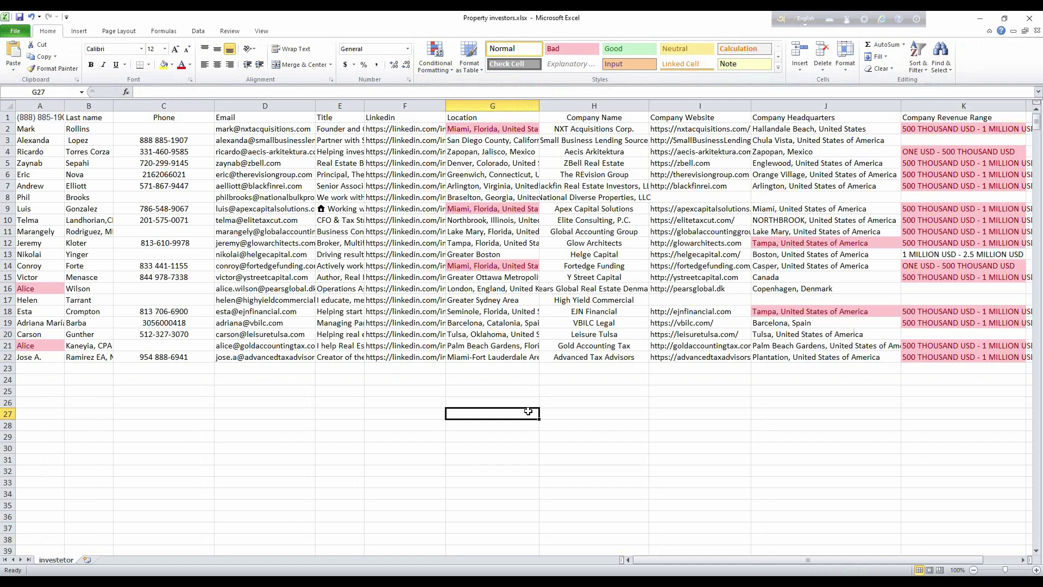
# Check the highlighted Miami locations in G2, G9 and G14 against Barcelona in G19
pyautogui.click(512, 130)
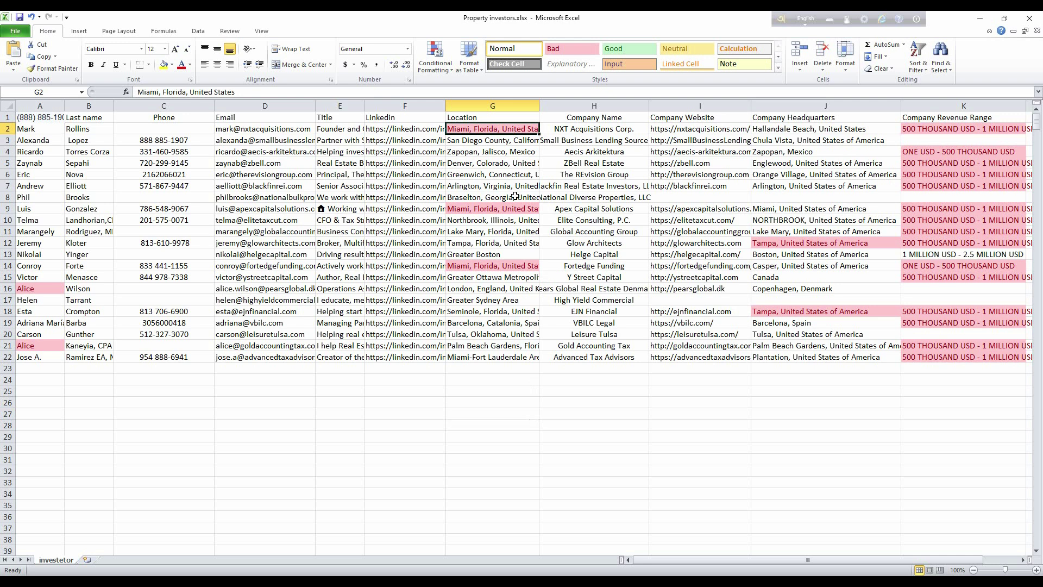
pyautogui.click(506, 210)
pyautogui.click(504, 269)
pyautogui.click(511, 317)
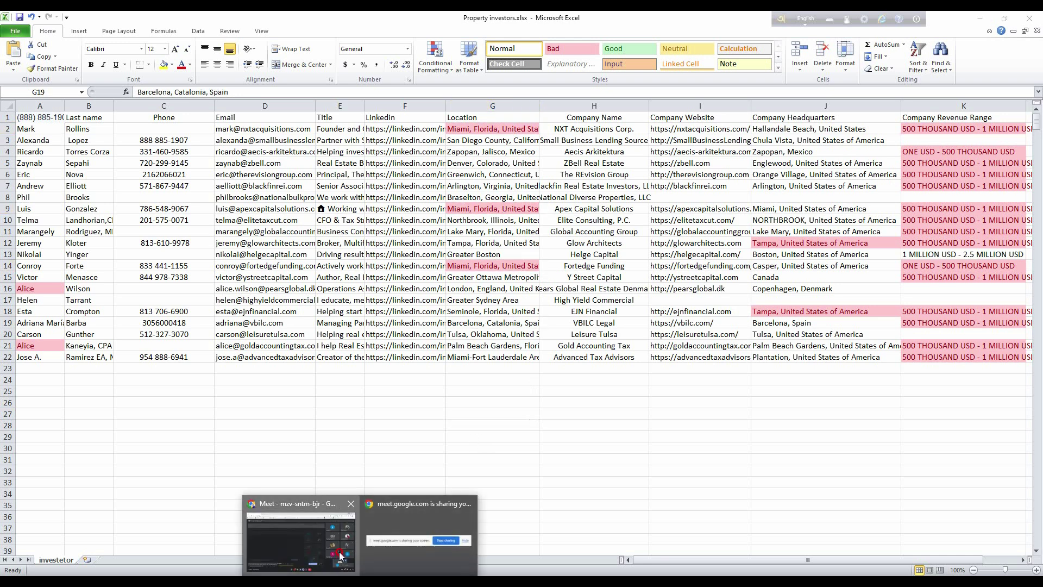
# Switch on 'Turn on their microphone' in Meet's host controls, then return to Property investors.xlsx
pyautogui.hotkey('alt', 'Tab')
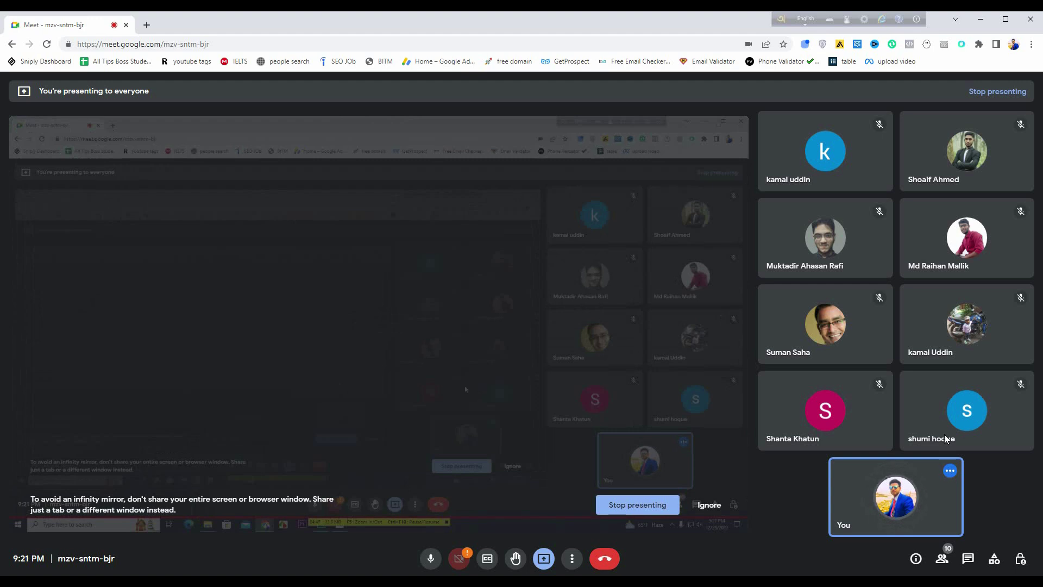
pyautogui.click(1021, 559)
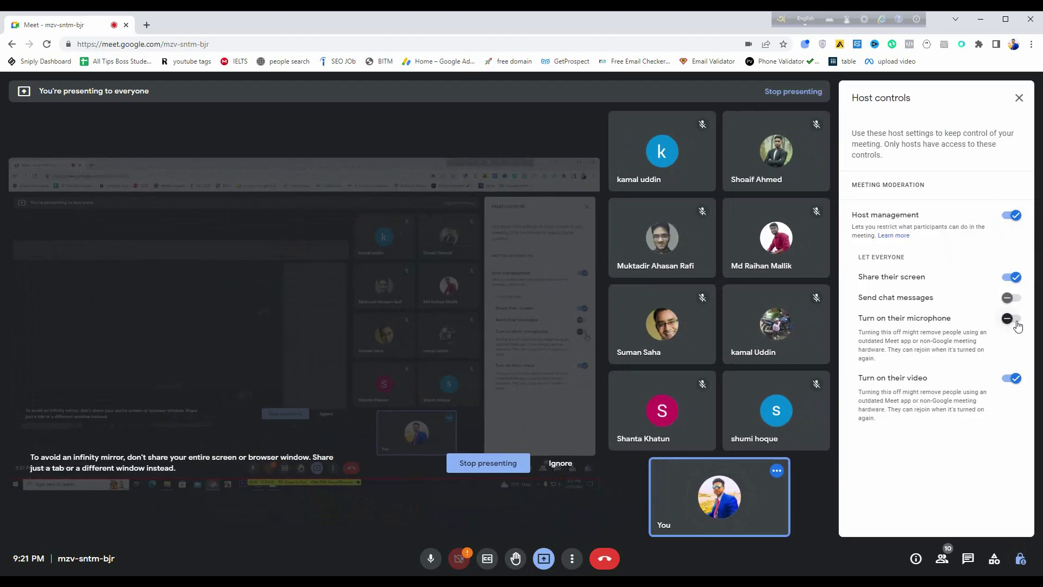
pyautogui.click(1018, 98)
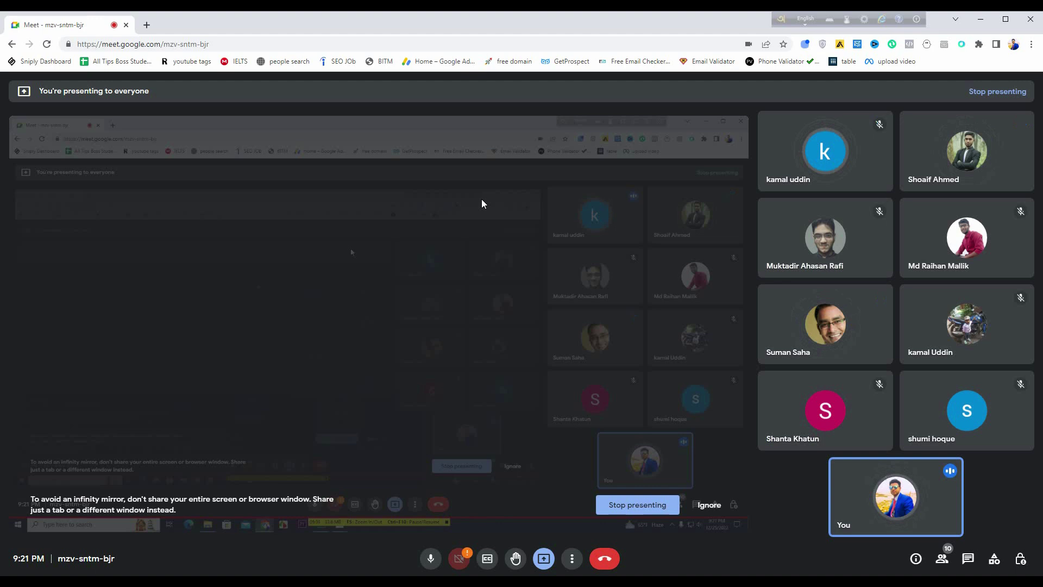
pyautogui.click(1021, 558)
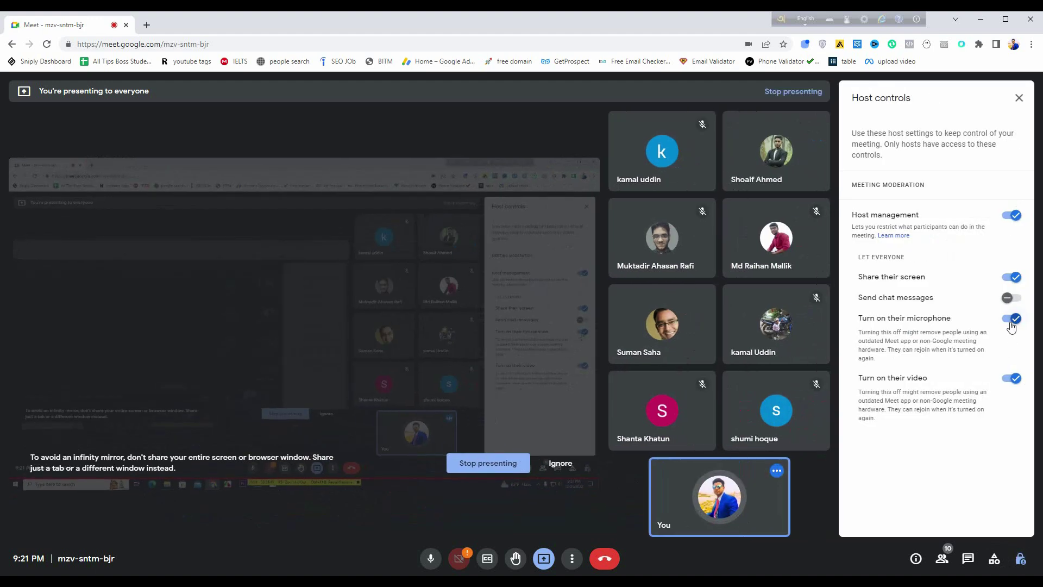
pyautogui.click(1011, 318)
pyautogui.click(1019, 98)
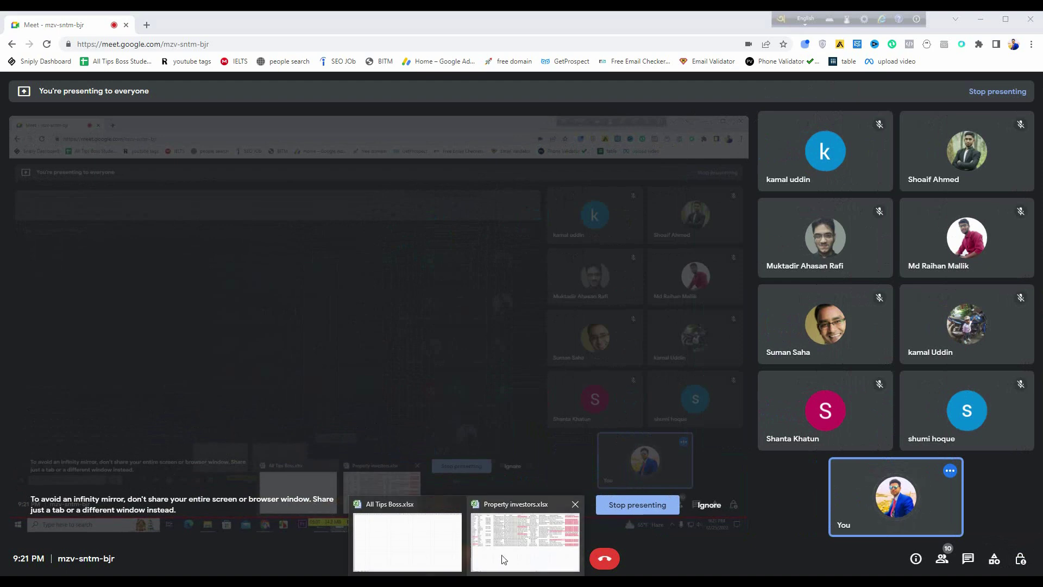
pyautogui.click(512, 555)
pyautogui.click(281, 426)
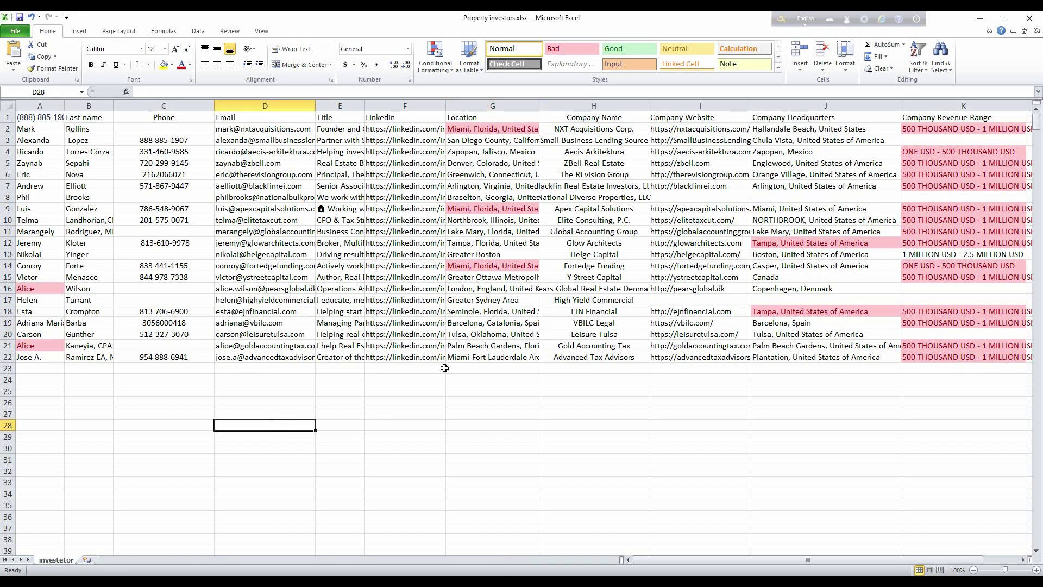
# Compare the highlighted Miami entries in G2, G9, G14 and Tampa headquarters in J12 and J18
pyautogui.click(493, 134)
pyautogui.click(516, 205)
pyautogui.click(510, 265)
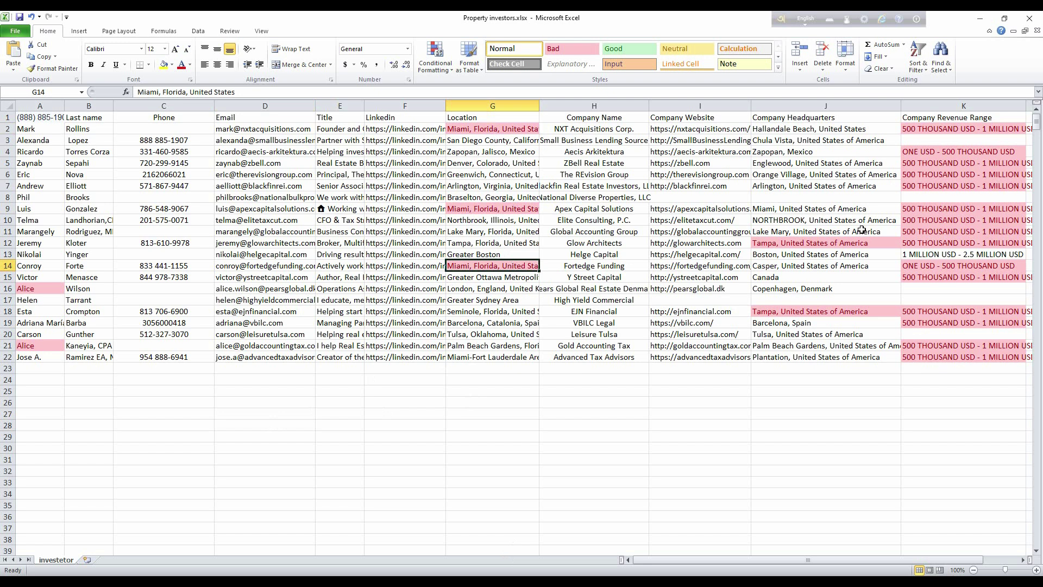
pyautogui.click(840, 128)
pyautogui.click(822, 244)
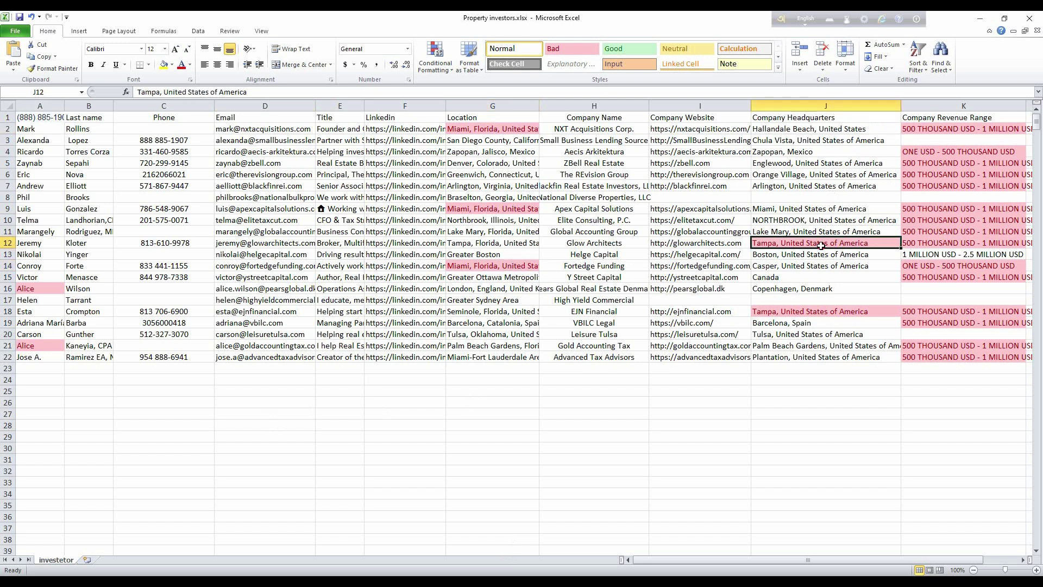
pyautogui.click(821, 311)
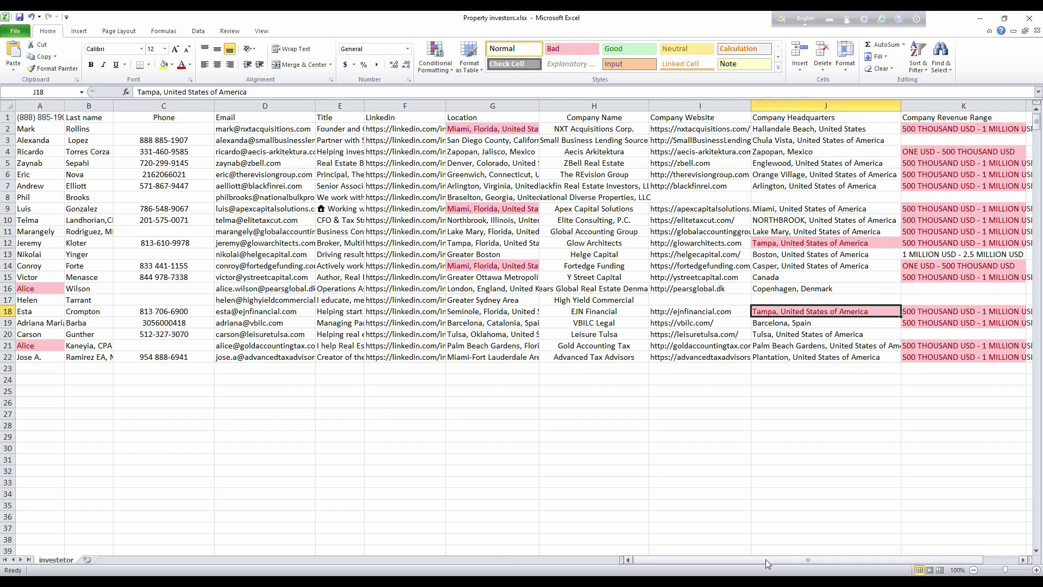
pyautogui.moveTo(808, 559); pyautogui.dragTo(830, 552)
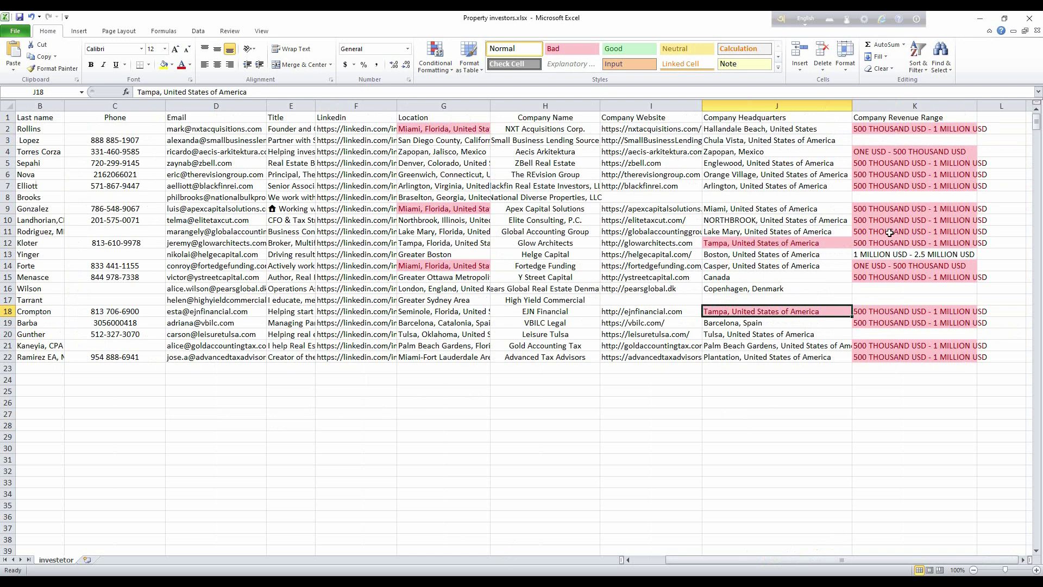
# Compare duplicate revenue ranges in K6/K11 and first names in A16/A21, then switch to Google Meet
pyautogui.click(884, 181)
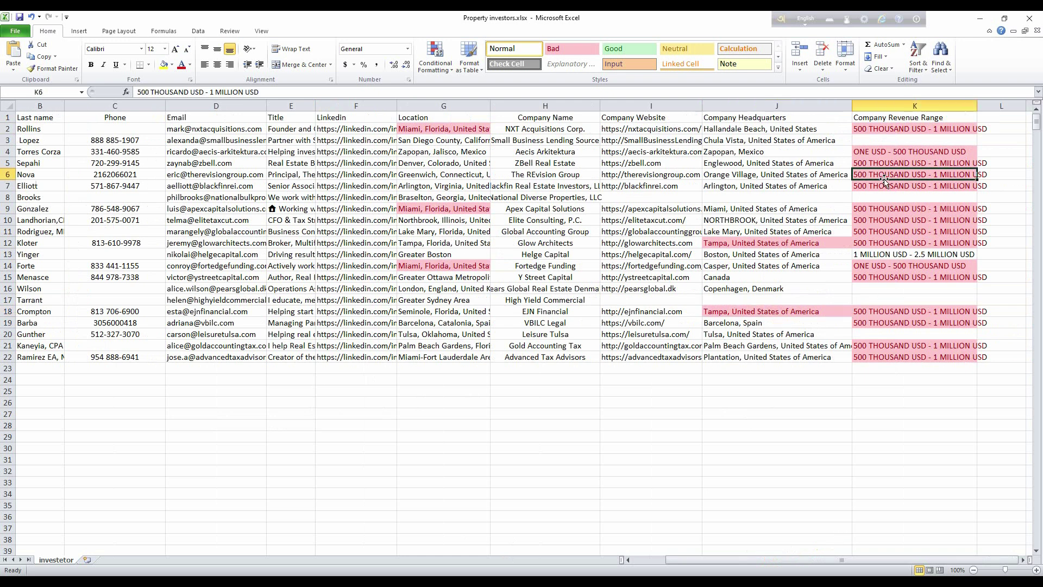
pyautogui.click(892, 232)
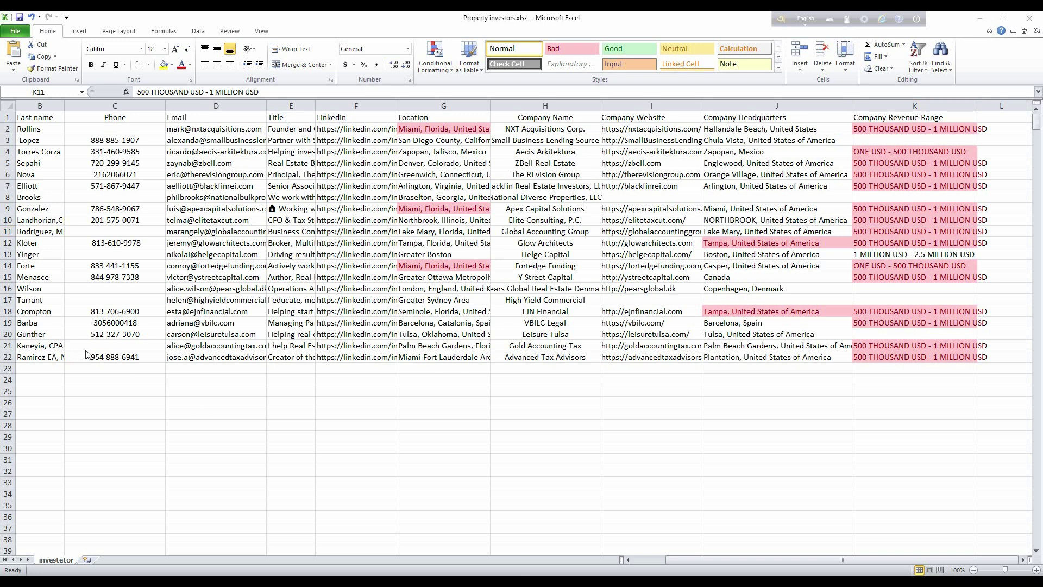
pyautogui.moveTo(816, 561); pyautogui.dragTo(734, 561)
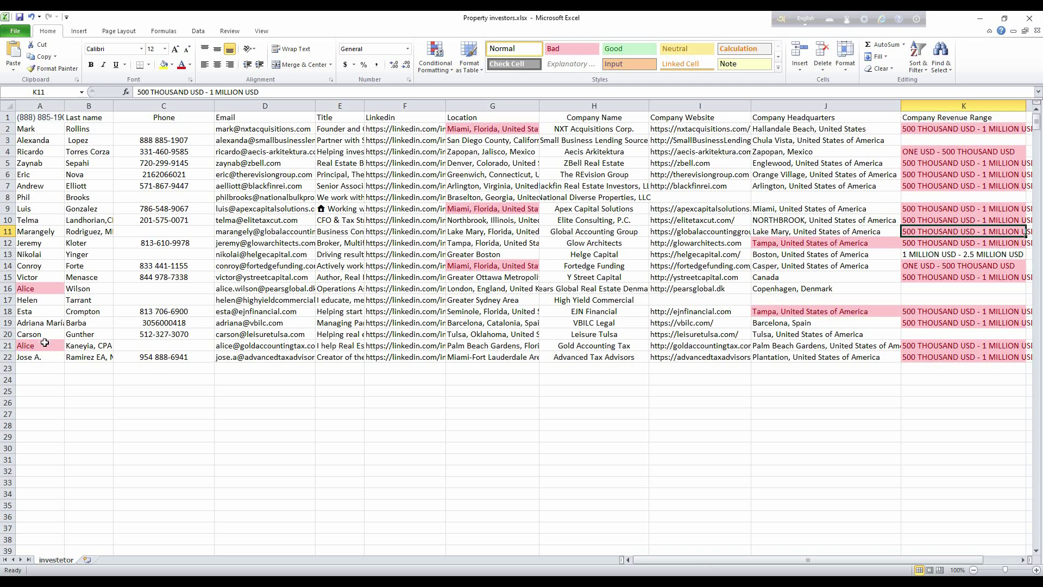
pyautogui.click(44, 342)
pyautogui.click(49, 285)
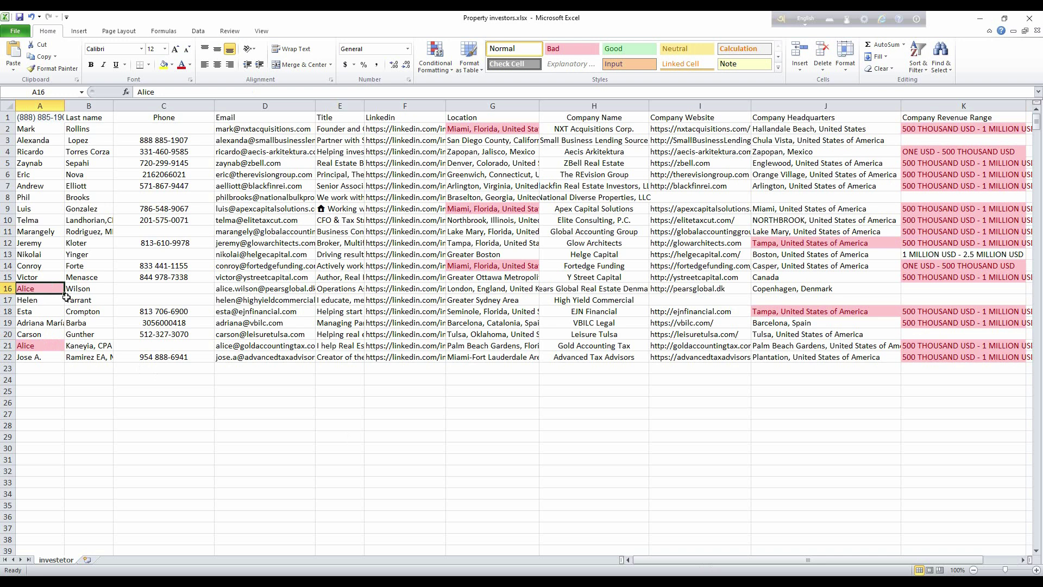
pyautogui.click(52, 344)
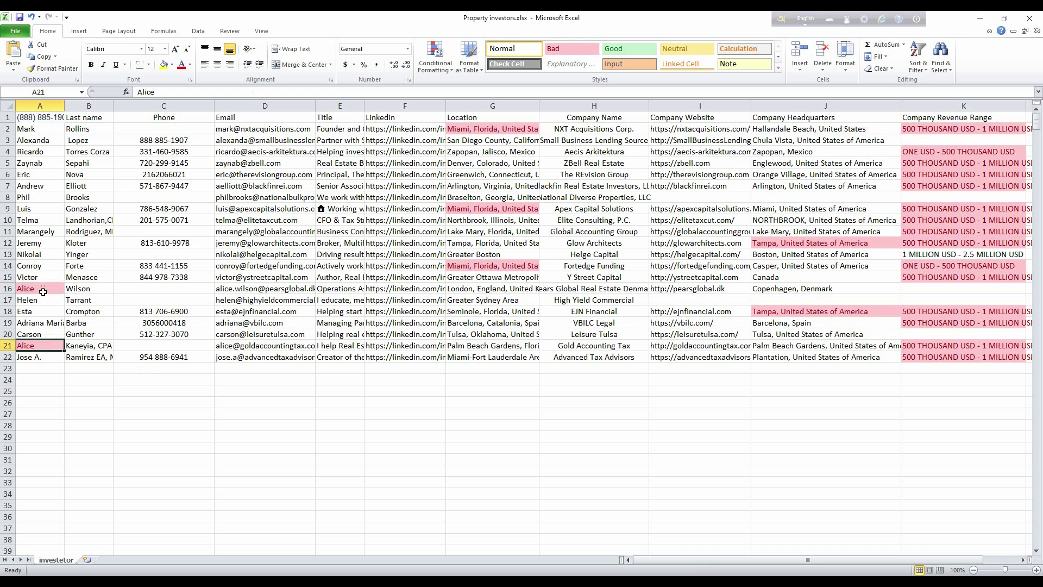
pyautogui.click(60, 289)
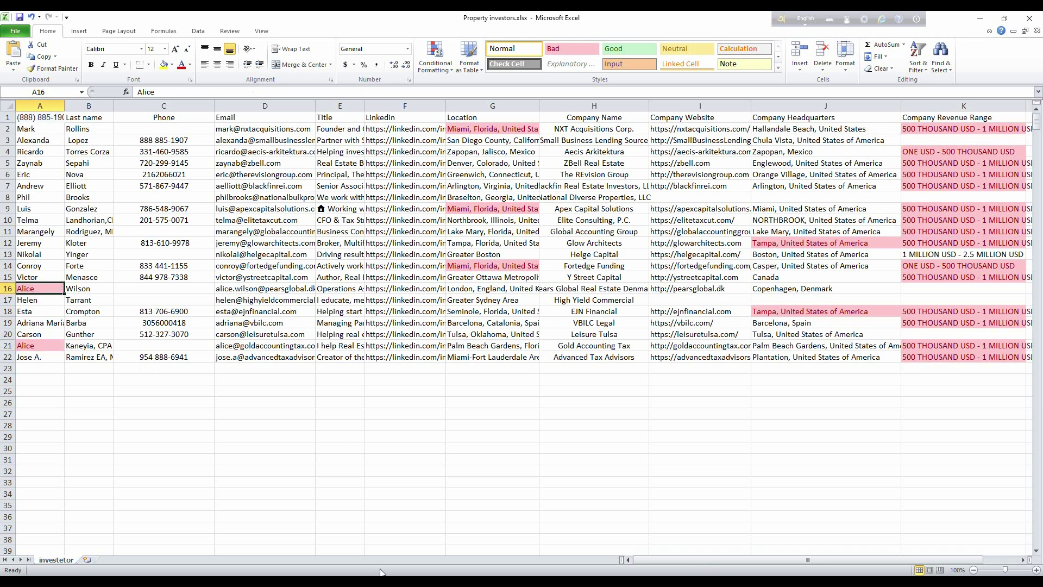
pyautogui.click(301, 521)
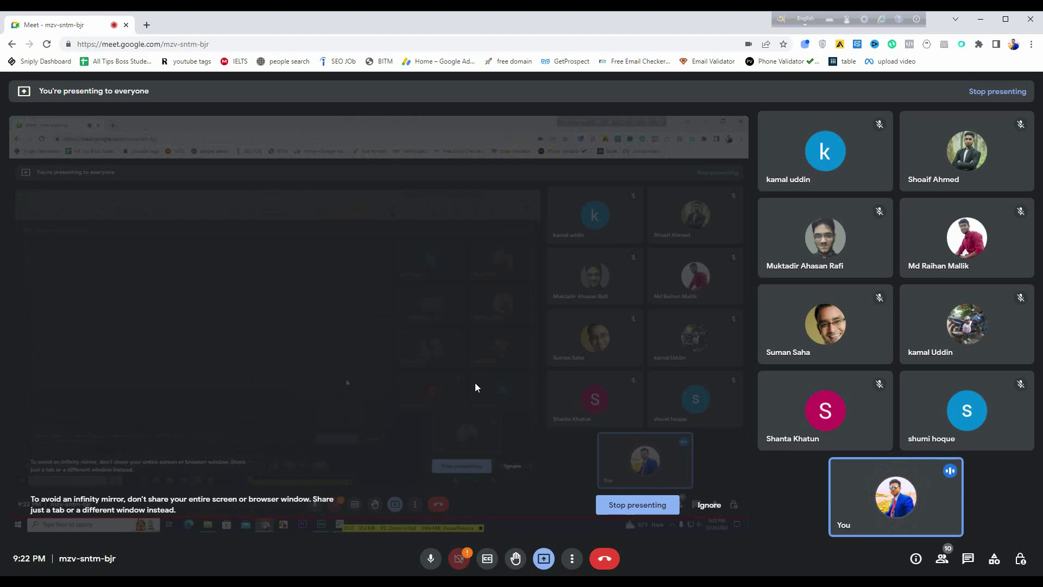
# Switch off 'Turn on their microphone' in Meet's host controls and return to Property investors.xlsx
pyautogui.click(1020, 558)
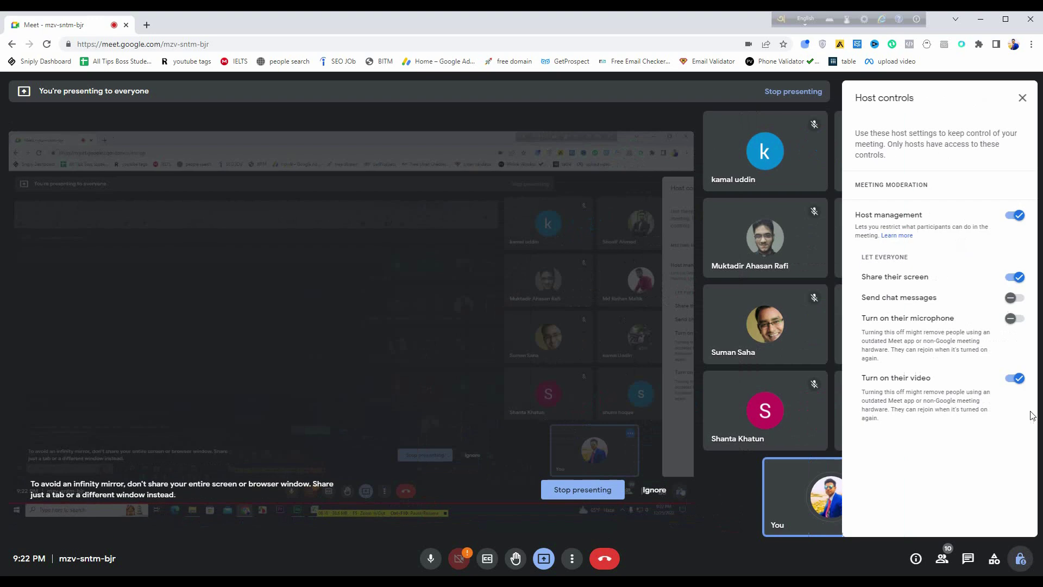
pyautogui.click(1020, 324)
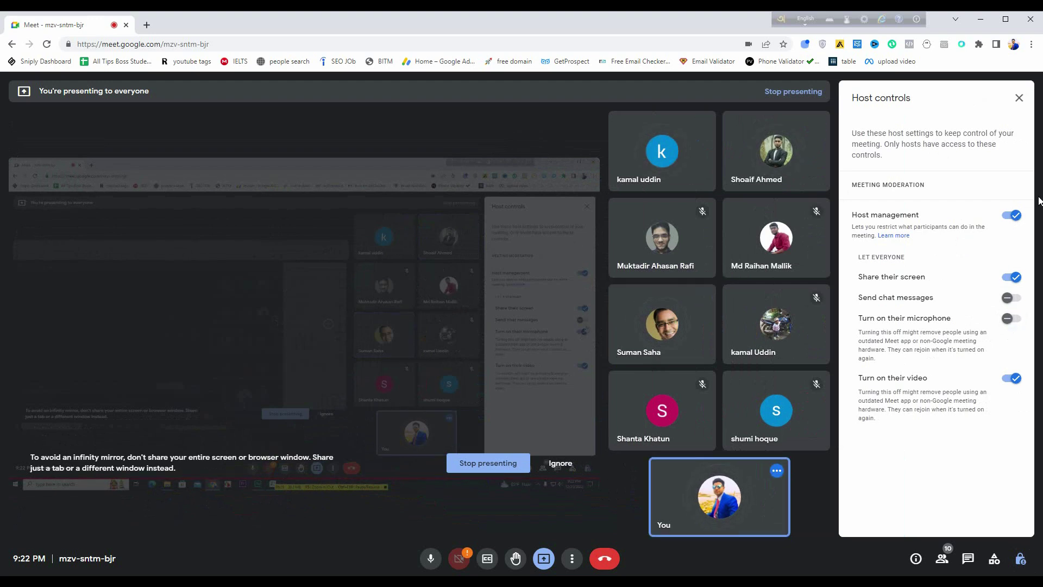
pyautogui.click(1019, 97)
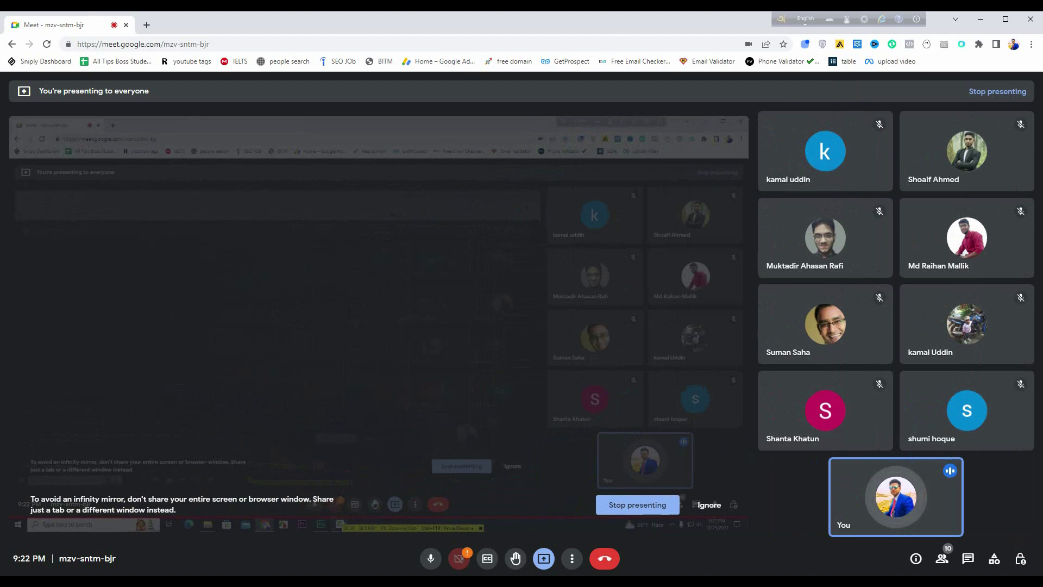
pyautogui.moveTo(465, 581)
pyautogui.click(524, 540)
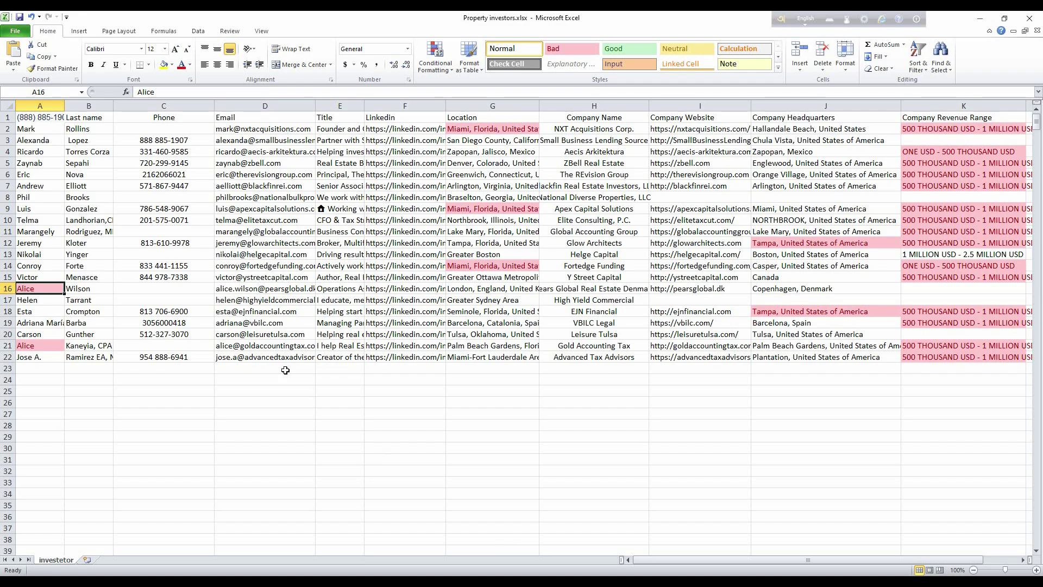
# Enter a placeholder phone value in C16 and copy the same value into C21
pyautogui.click(162, 289)
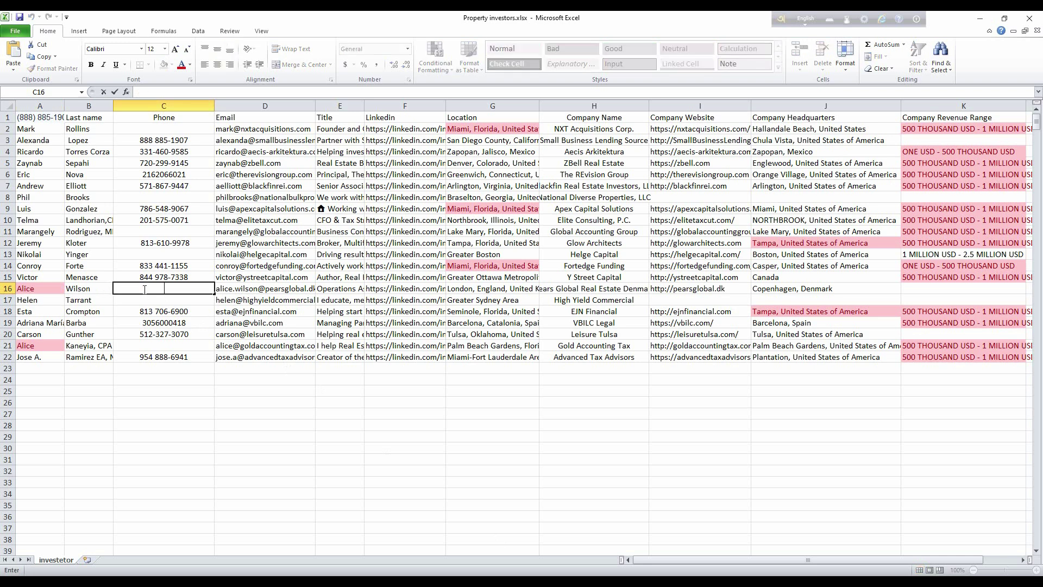
pyautogui.write('12445')
pyautogui.doubleClick(172, 345)
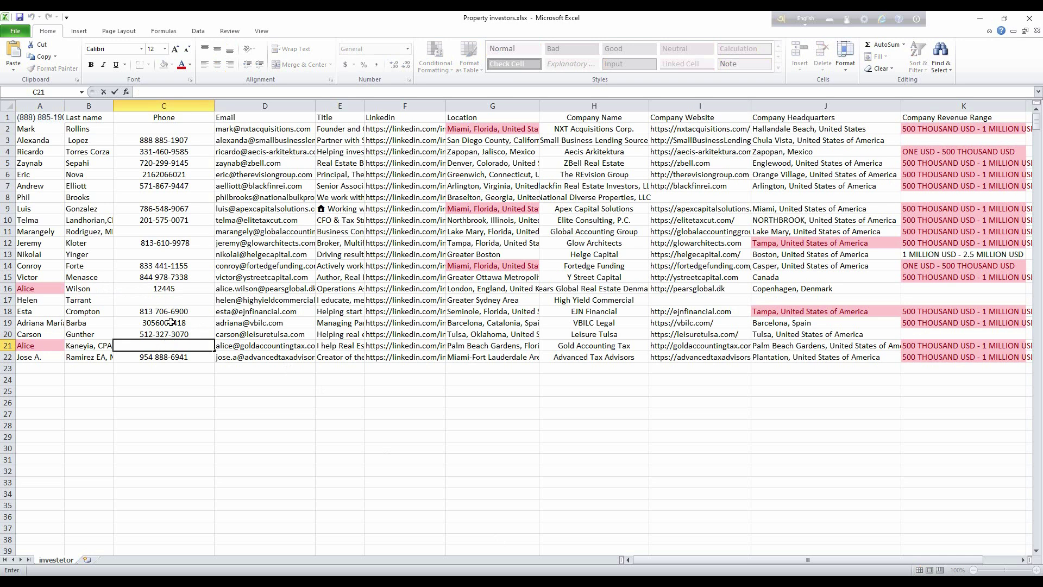
pyautogui.click(177, 288)
pyautogui.hotkey('ctrl', 'c')
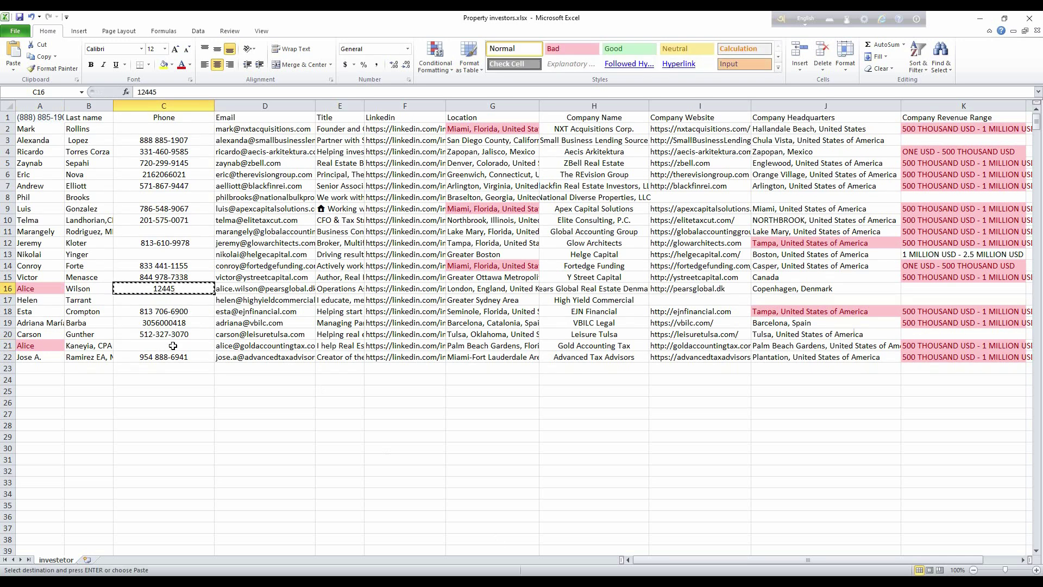
pyautogui.click(173, 346)
pyautogui.hotkey('ctrl', 'v')
pyautogui.click(169, 386)
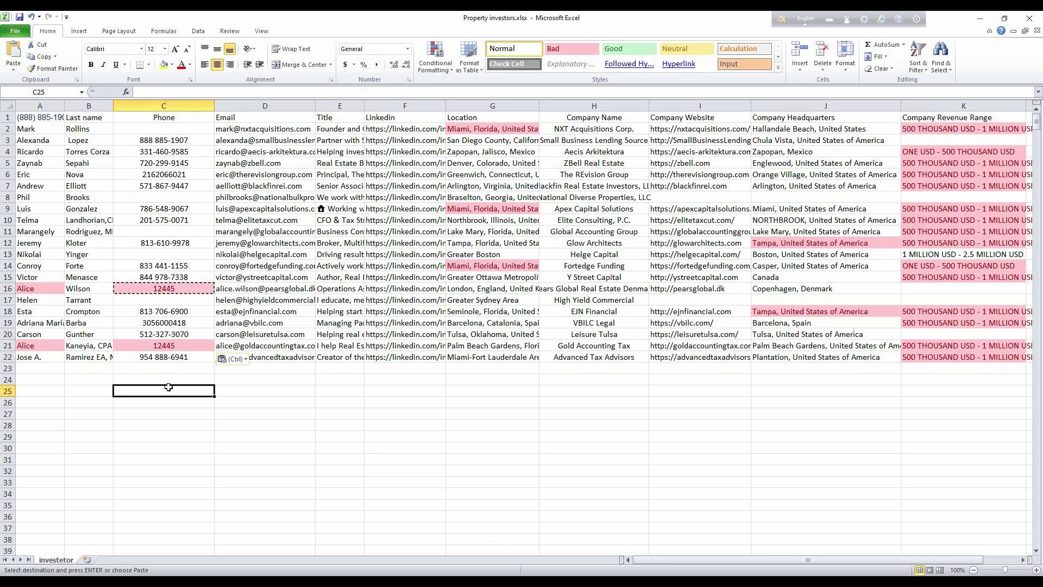
# In Google Meet's host controls, turn participants' 'Turn on their microphone' permission on, then off again
pyautogui.click(341, 557)
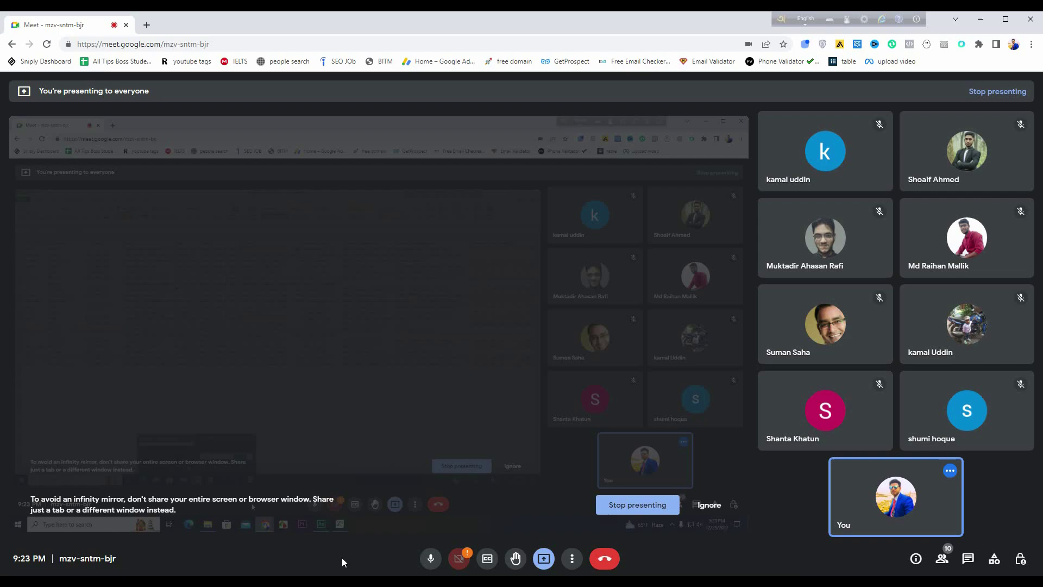
pyautogui.click(1020, 557)
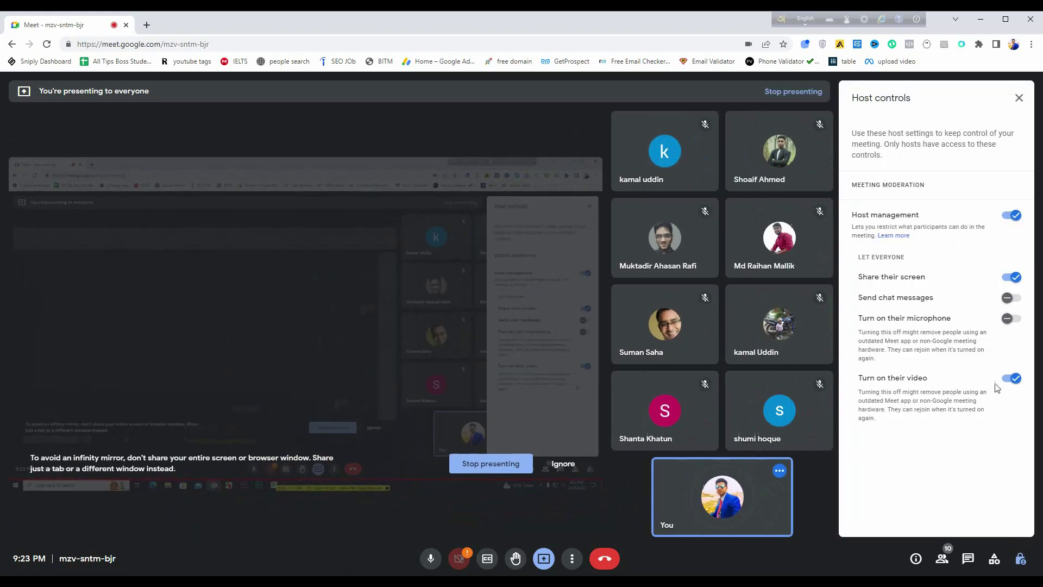
pyautogui.click(1012, 319)
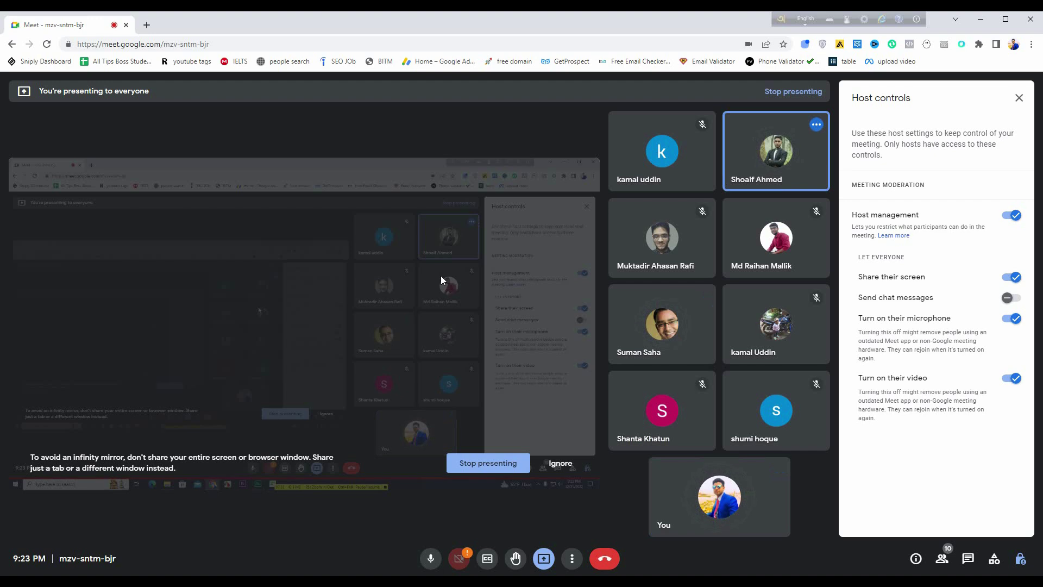
pyautogui.moveTo(758, 356)
pyautogui.click(1005, 320)
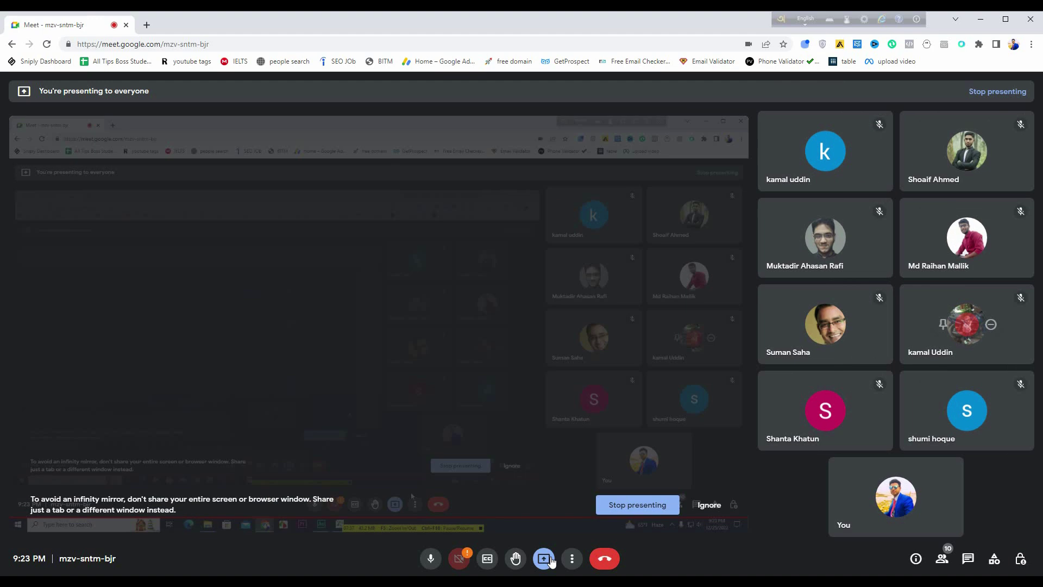
# Back in Excel, review the highlighted Location cells G3 through G16
pyautogui.moveTo(467, 582)
pyautogui.click(518, 554)
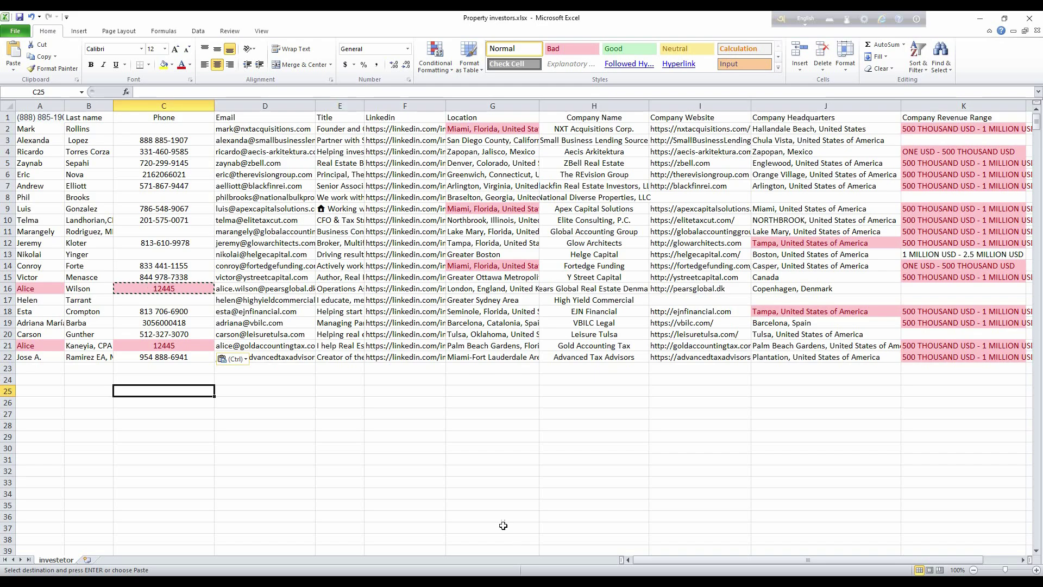
pyautogui.click(310, 403)
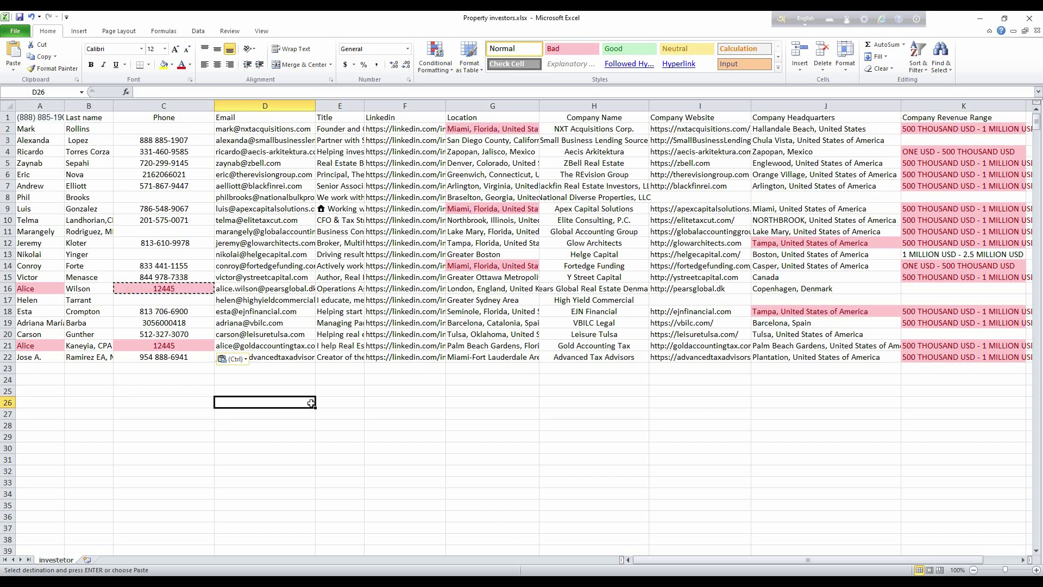
pyautogui.moveTo(497, 135); pyautogui.dragTo(504, 260)
pyautogui.click(492, 288)
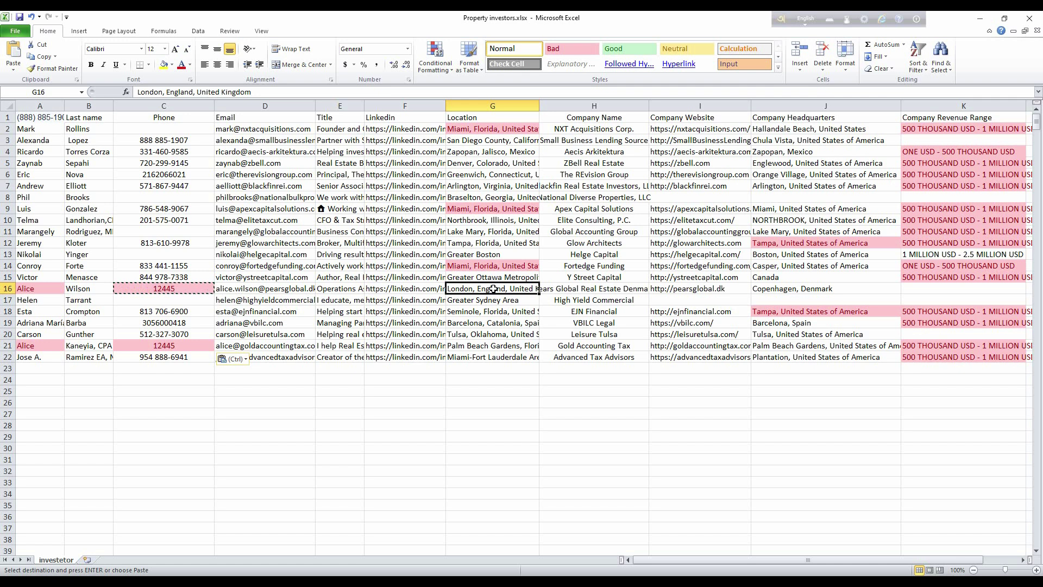
# Compare the two matching rows 16 and 21, then delete the placeholder phone value from C16
pyautogui.click(41, 347)
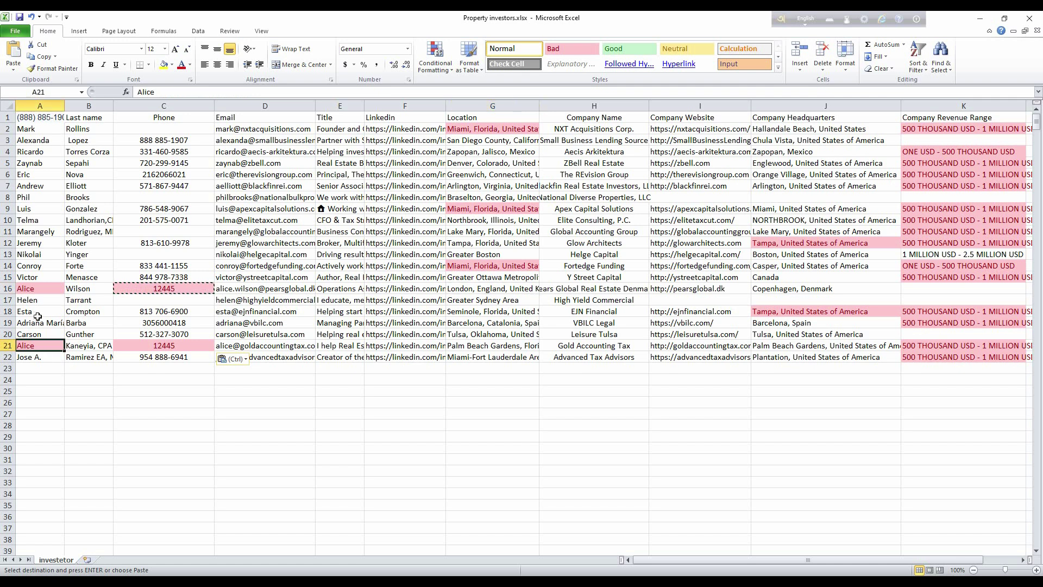
pyautogui.click(38, 290)
pyautogui.click(146, 286)
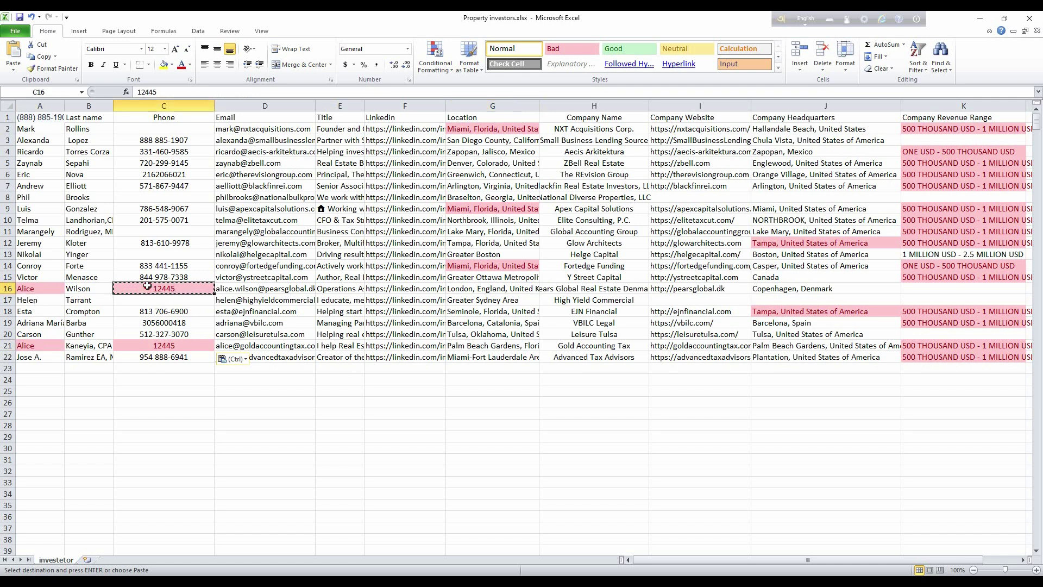
pyautogui.click(181, 349)
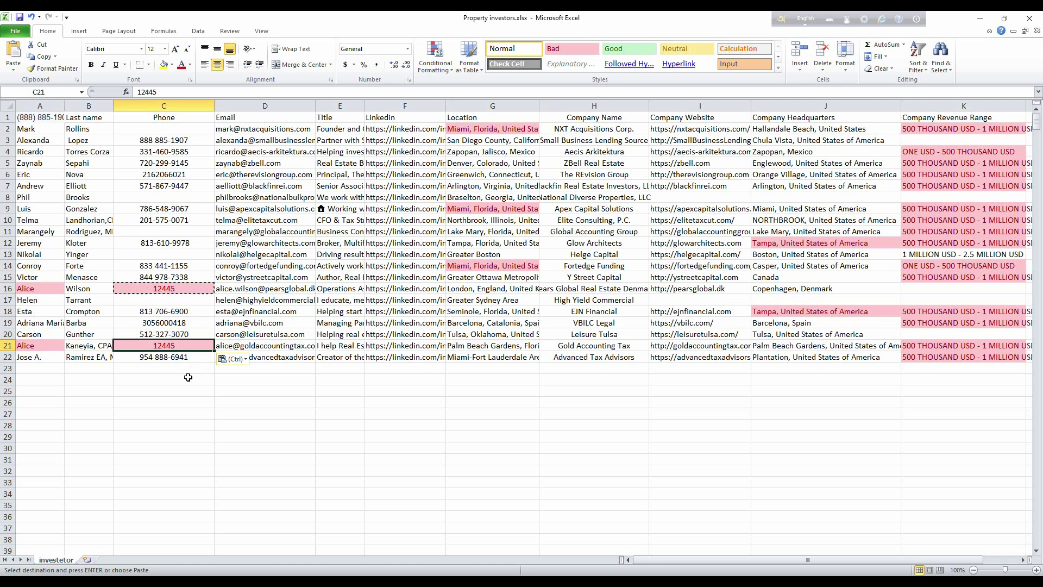
pyautogui.click(179, 298)
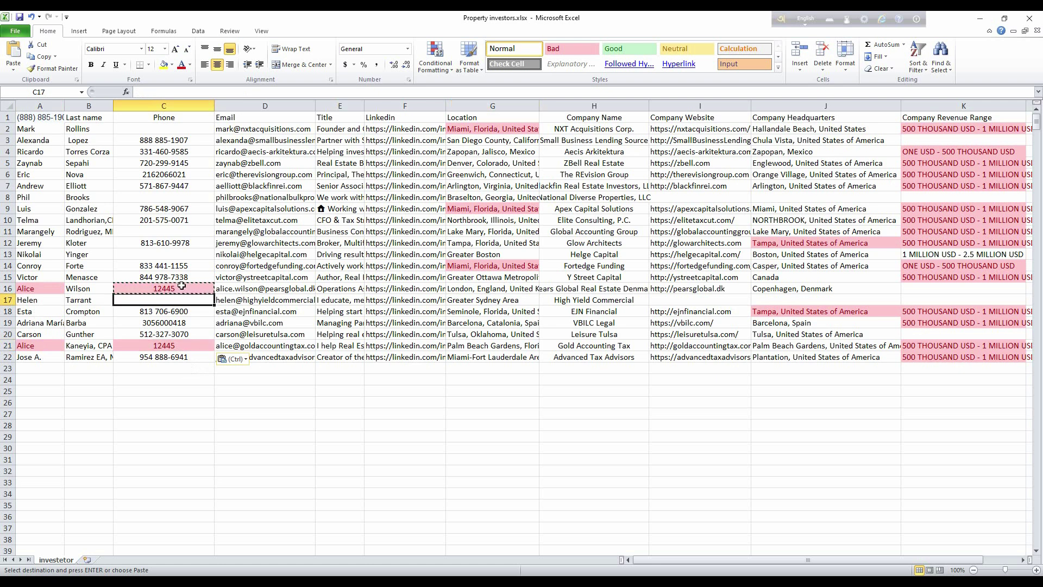
pyautogui.click(181, 286)
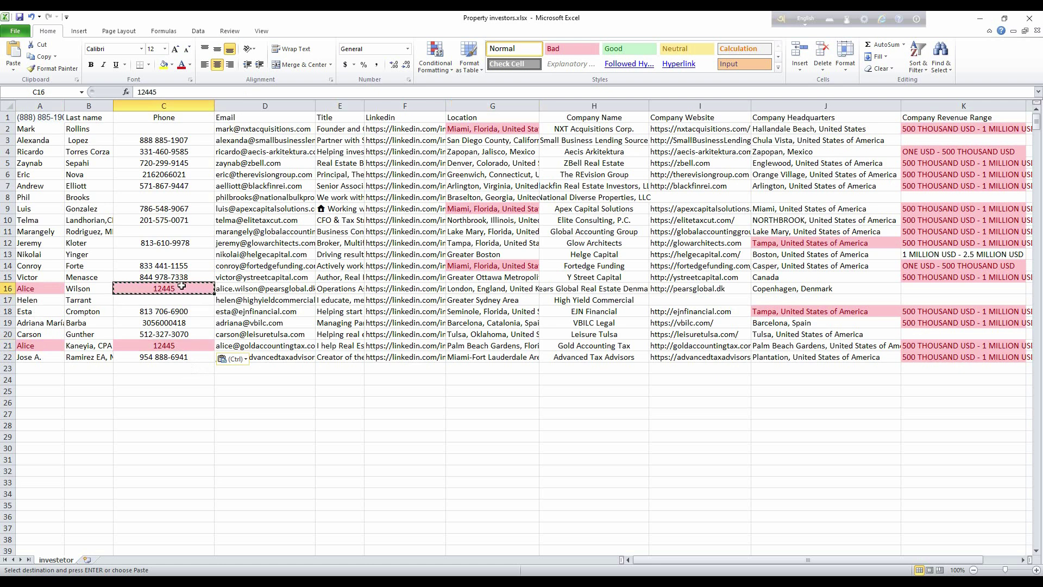
pyautogui.press('Delete')
# Confirm C21 is no longer highlighted as a duplicate
pyautogui.click(188, 374)
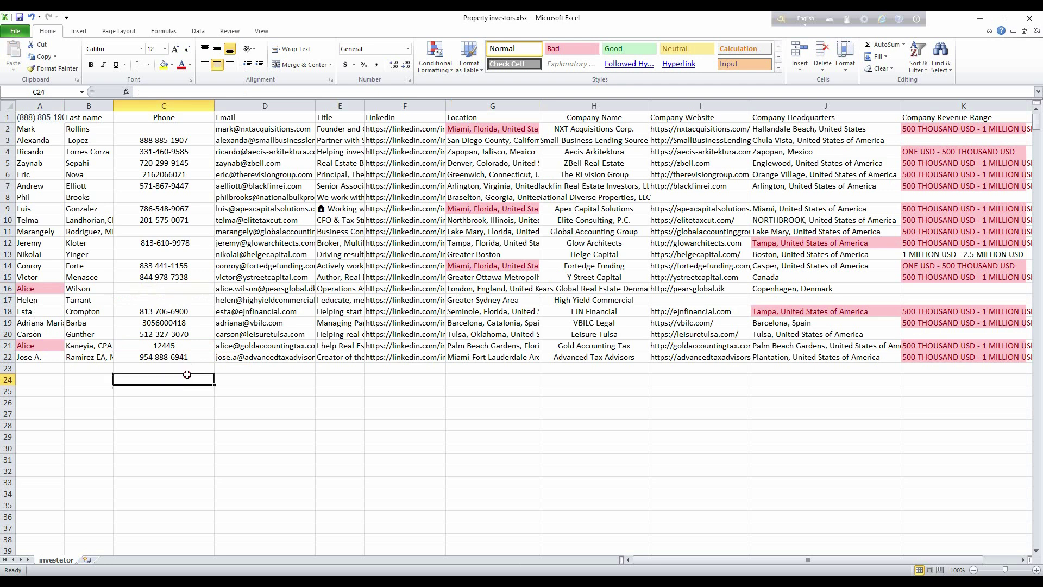
pyautogui.click(187, 302)
pyautogui.click(184, 350)
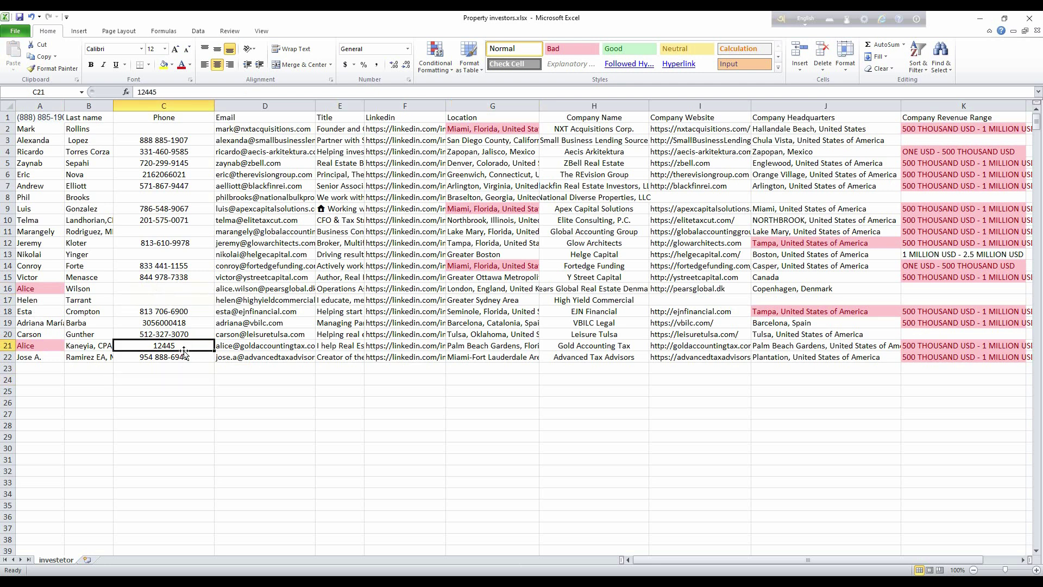
pyautogui.click(467, 265)
pyautogui.click(428, 402)
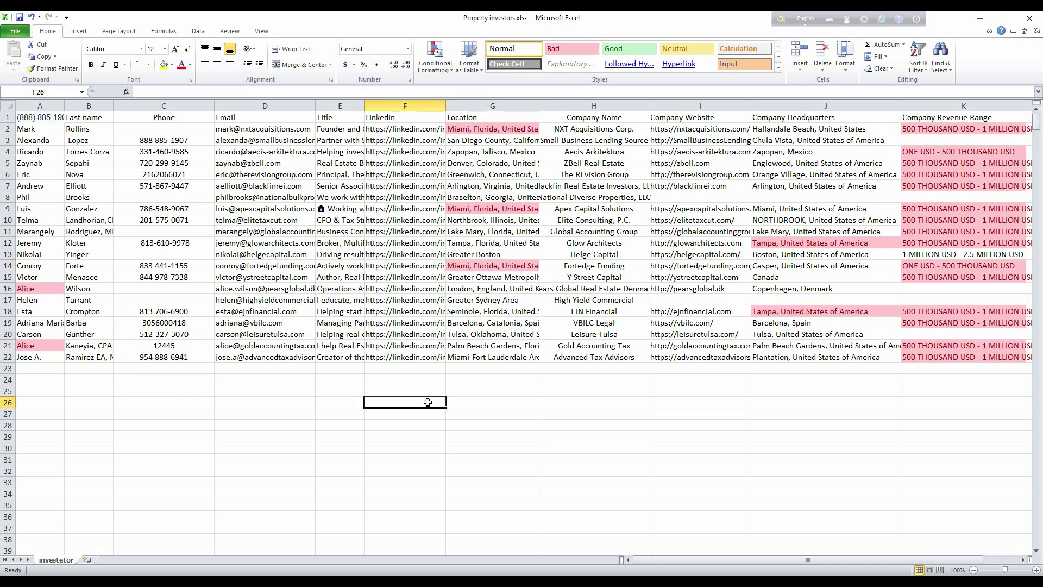
pyautogui.click(298, 389)
pyautogui.click(202, 106)
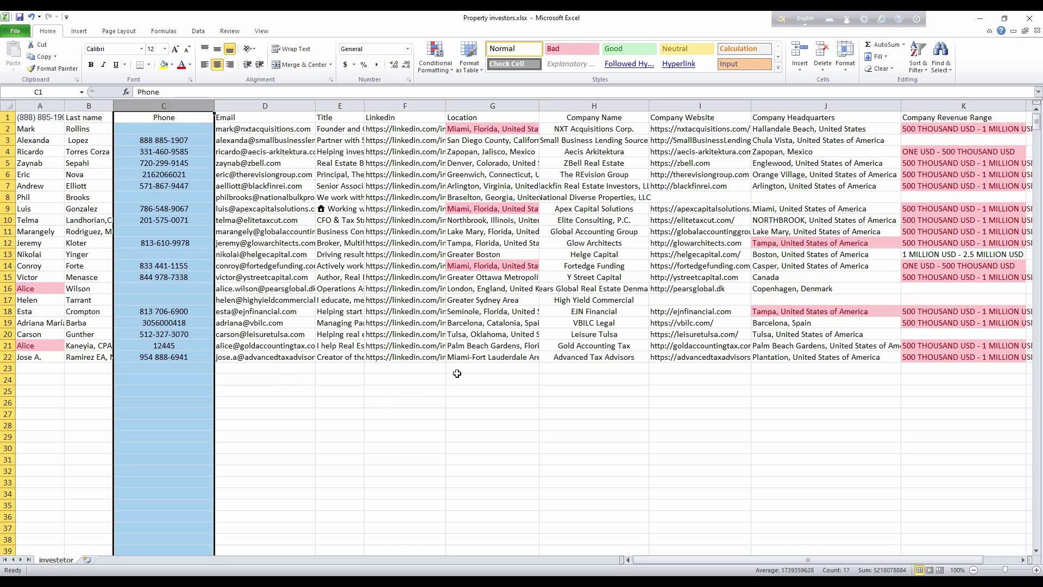
# Select columns C and D, the Phone and Email columns, together
pyautogui.click(437, 416)
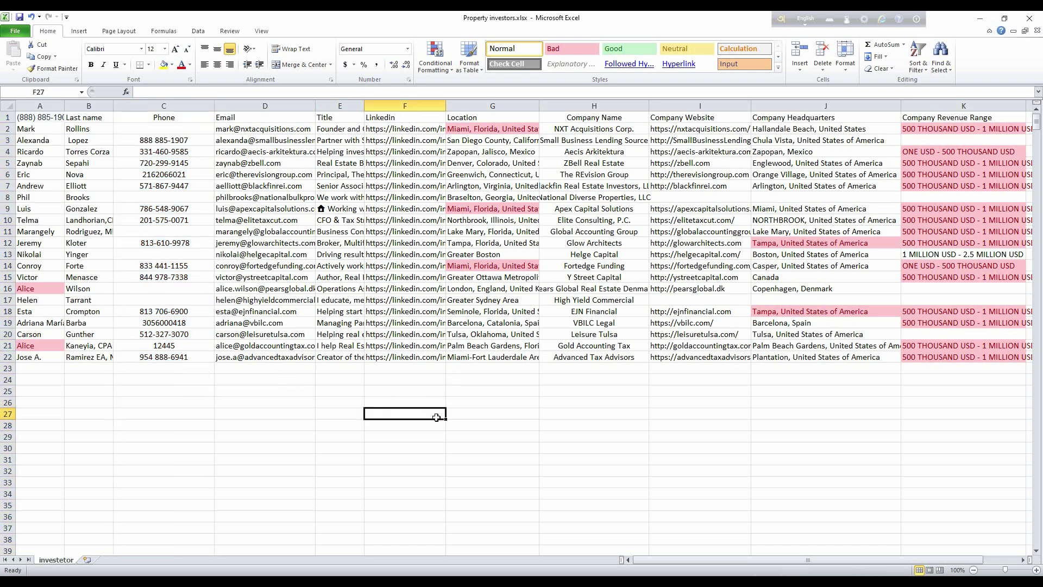
pyautogui.click(294, 402)
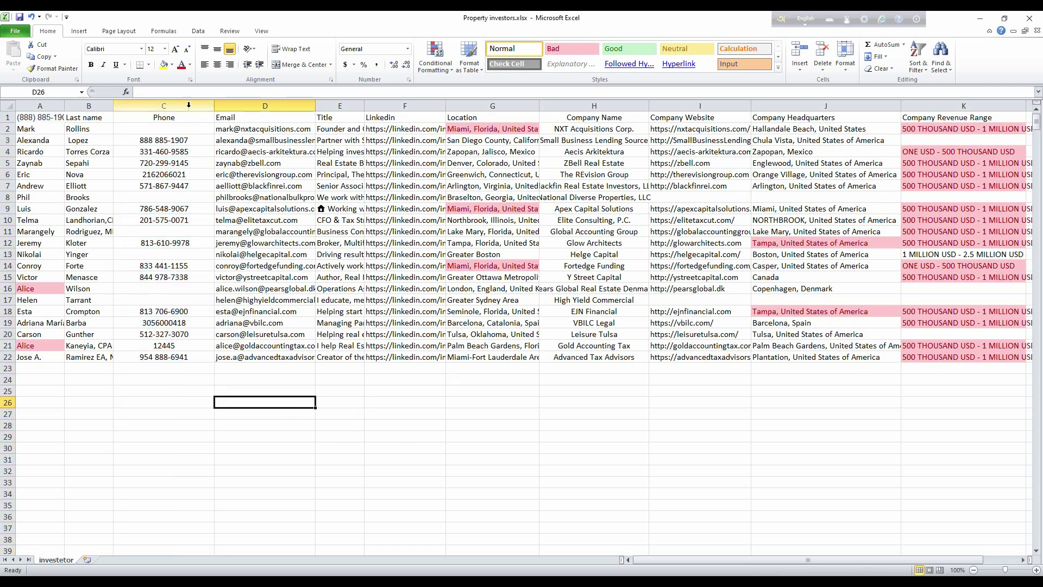
pyautogui.moveTo(189, 105); pyautogui.dragTo(238, 106)
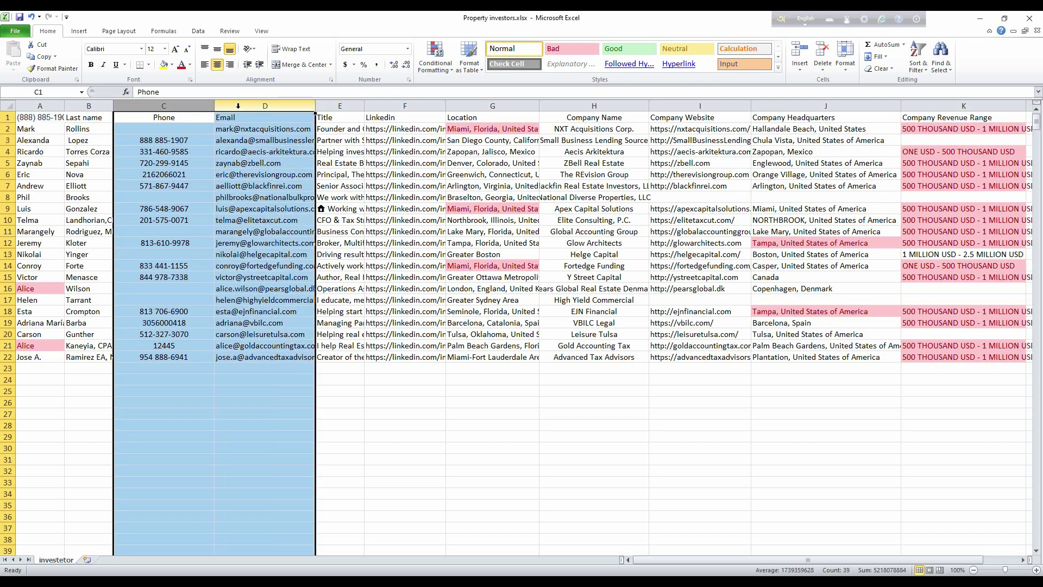
pyautogui.click(305, 423)
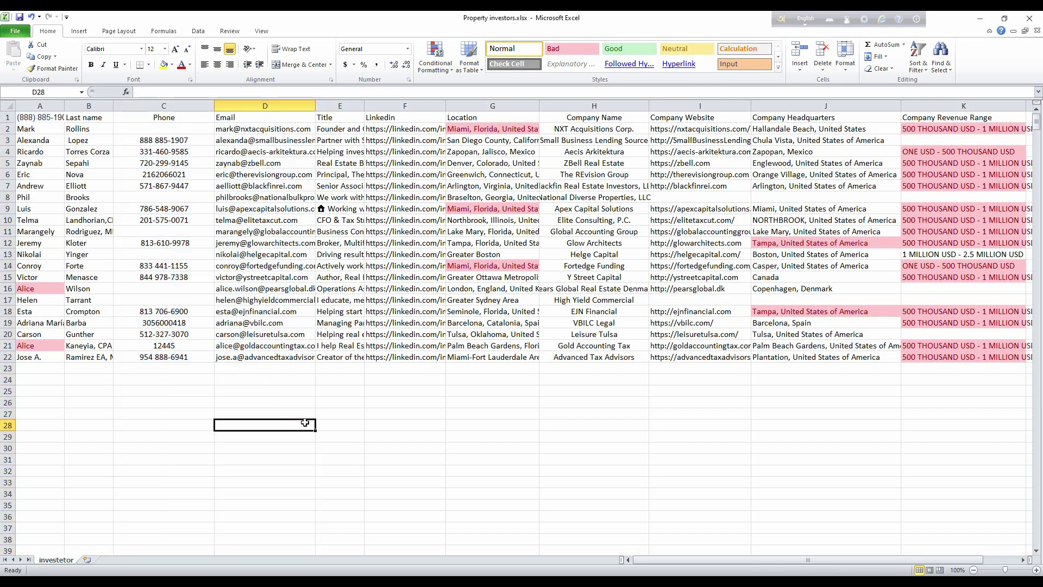
pyautogui.click(192, 106)
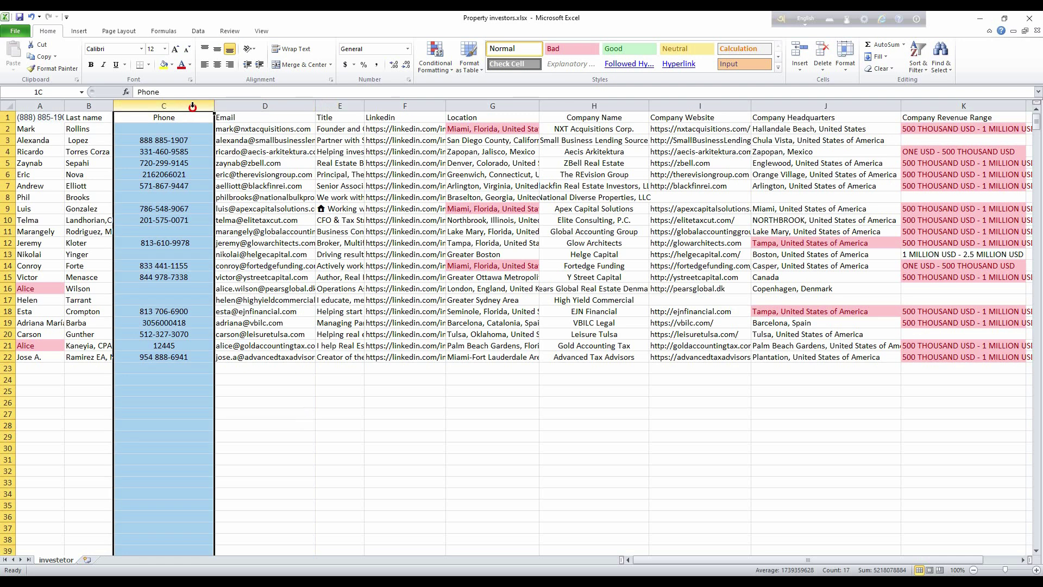
pyautogui.moveTo(192, 106); pyautogui.dragTo(246, 113)
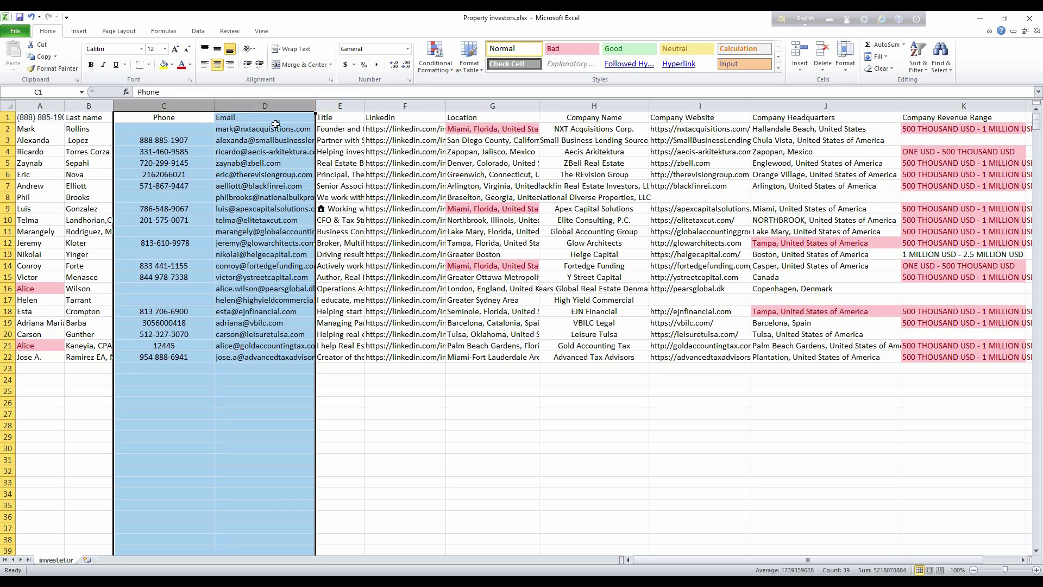
# Apply the Duplicate Values highlight rule with default formatting to the Phone and Email columns
pyautogui.click(445, 68)
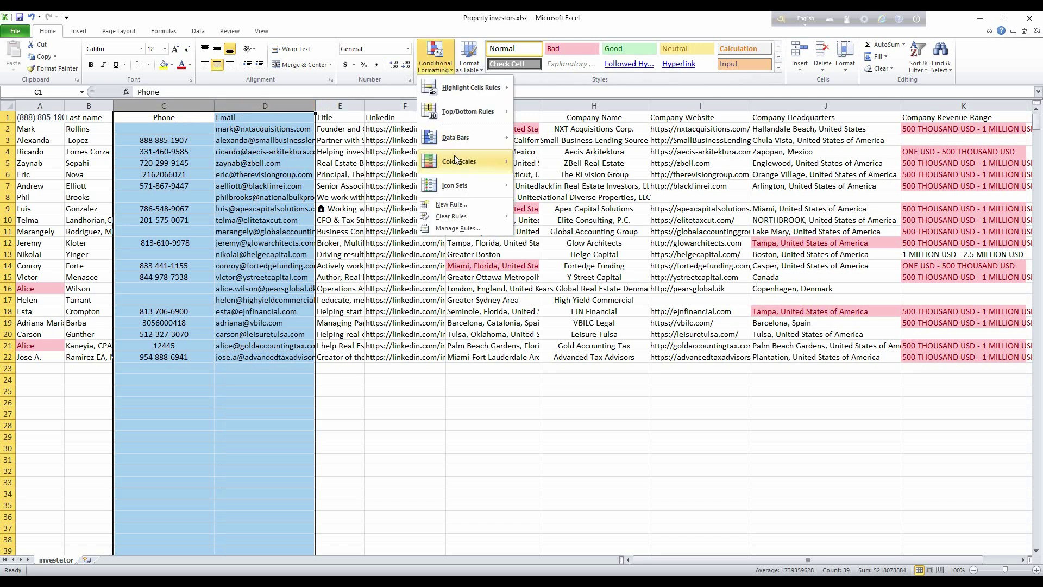
pyautogui.moveTo(452, 96)
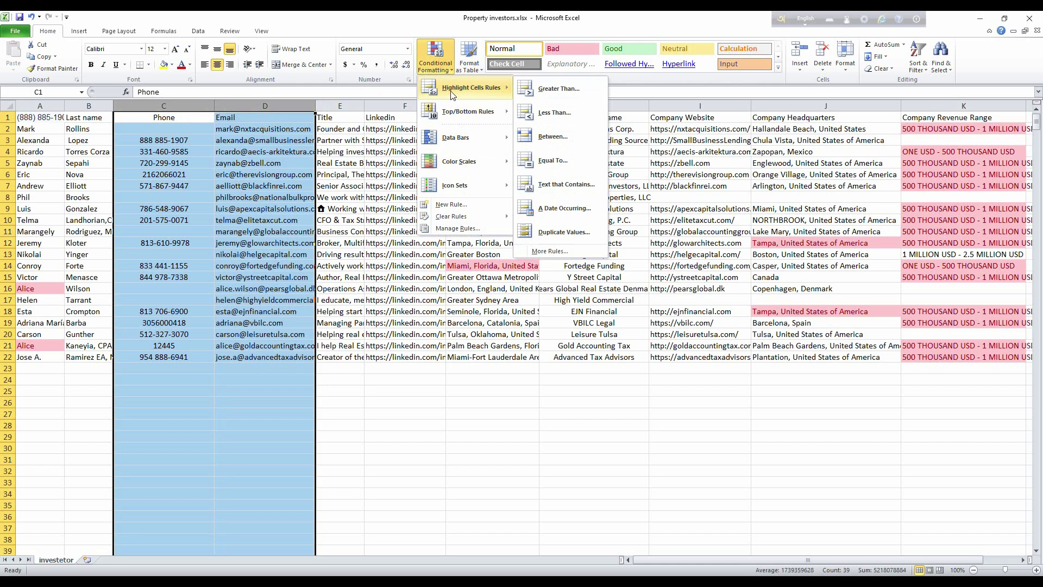
pyautogui.click(554, 233)
pyautogui.click(547, 317)
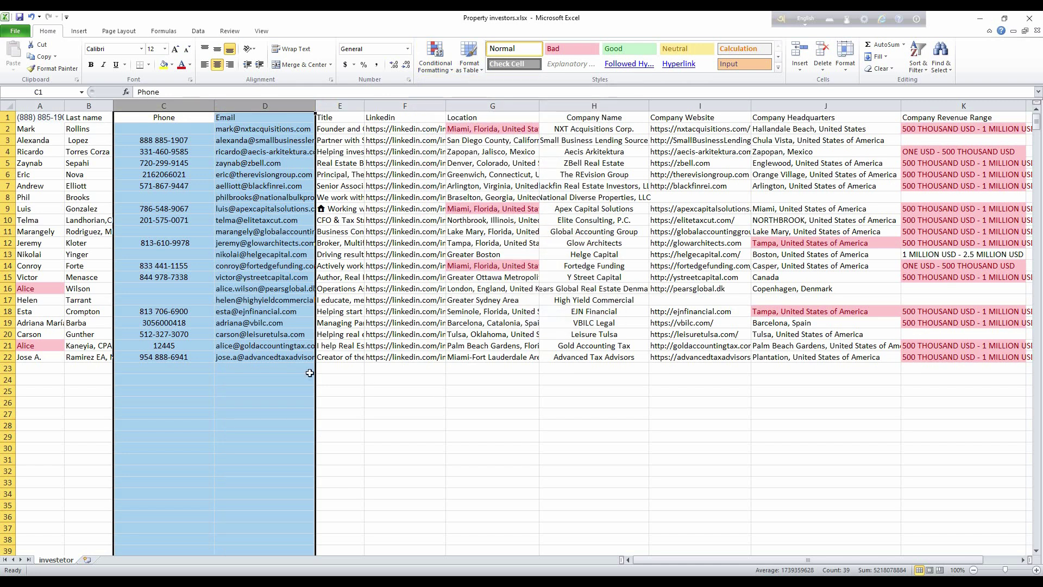
pyautogui.click(267, 345)
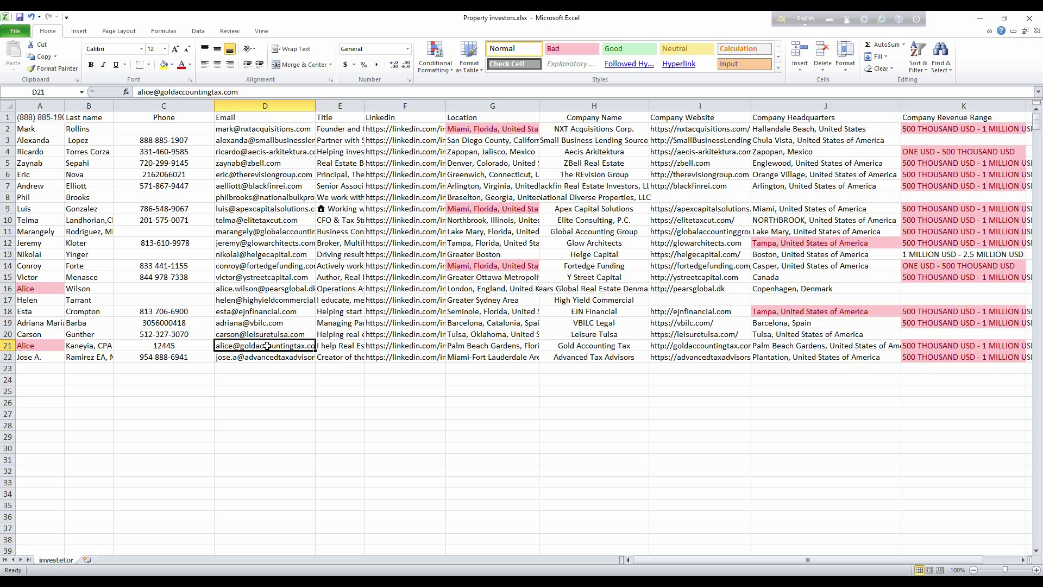
pyautogui.click(648, 444)
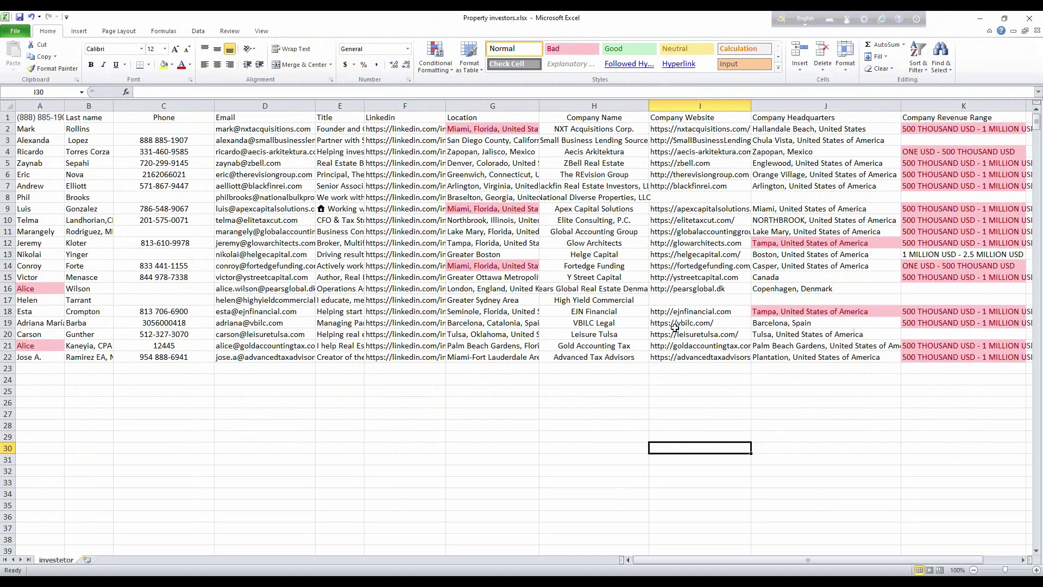
# Review the Company Website entries in column I
pyautogui.click(686, 358)
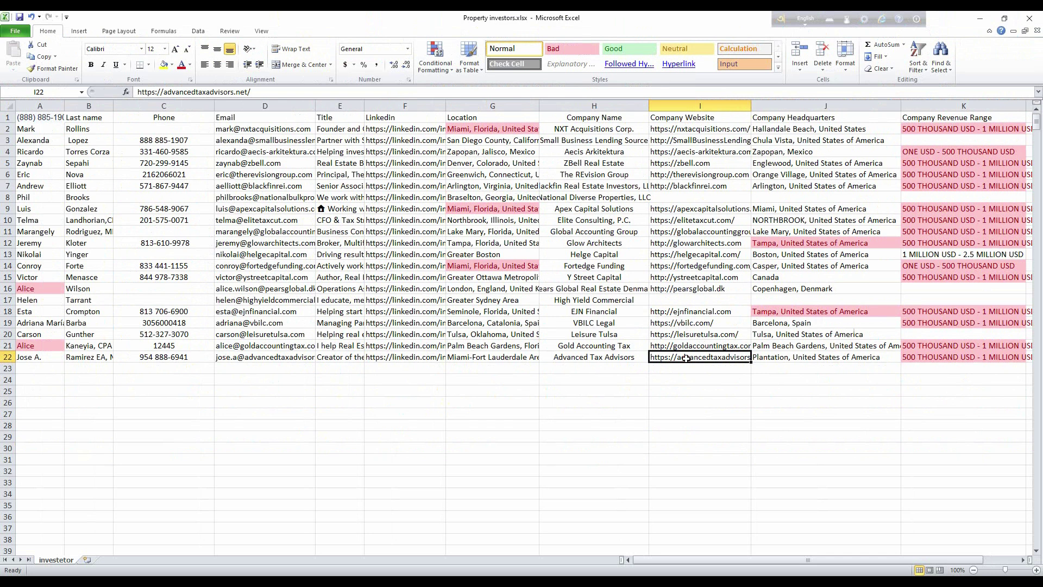
pyautogui.click(691, 368)
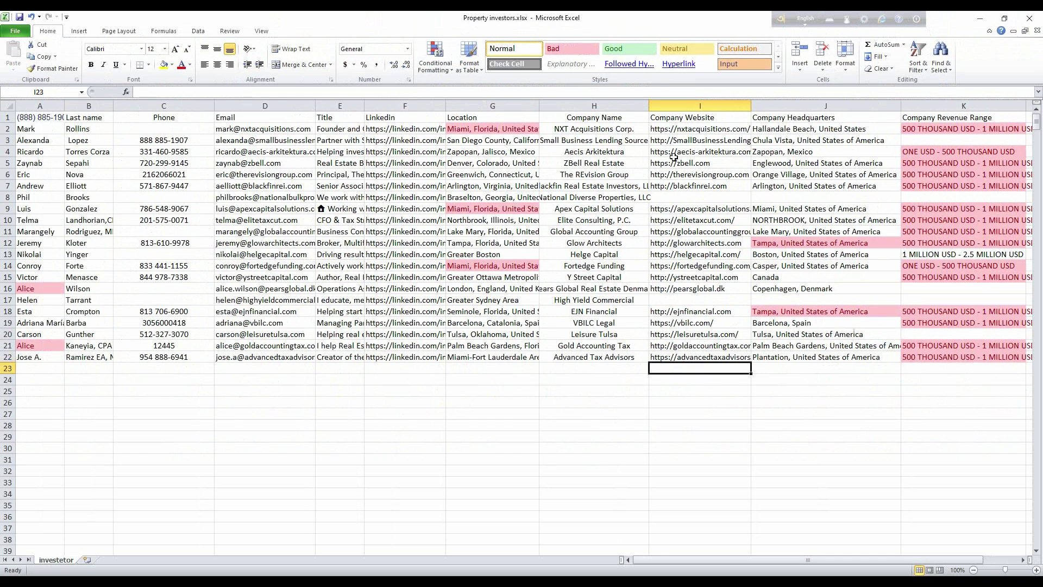
pyautogui.click(682, 132)
pyautogui.click(705, 173)
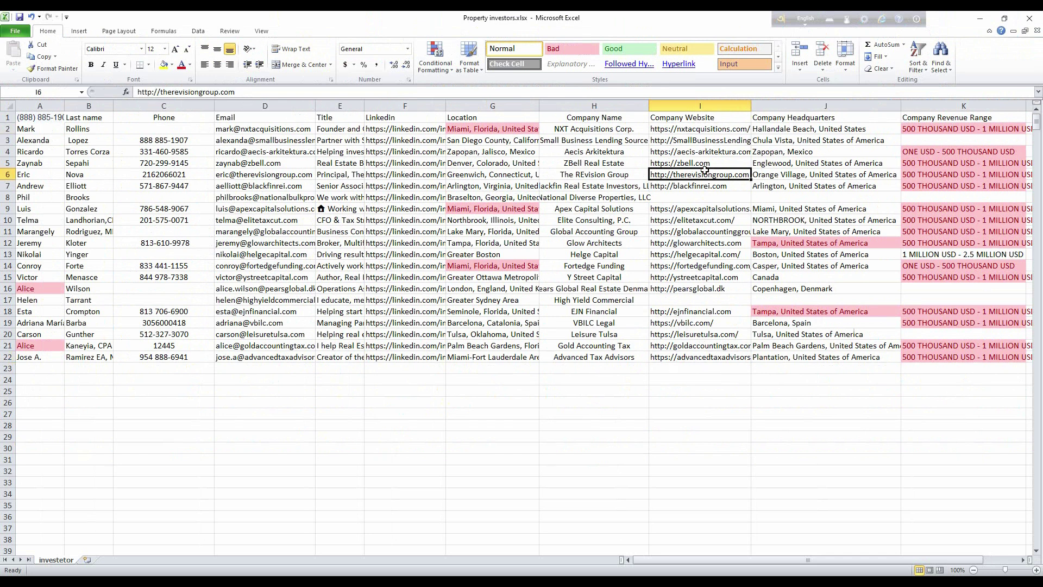
pyautogui.click(700, 209)
pyautogui.click(701, 229)
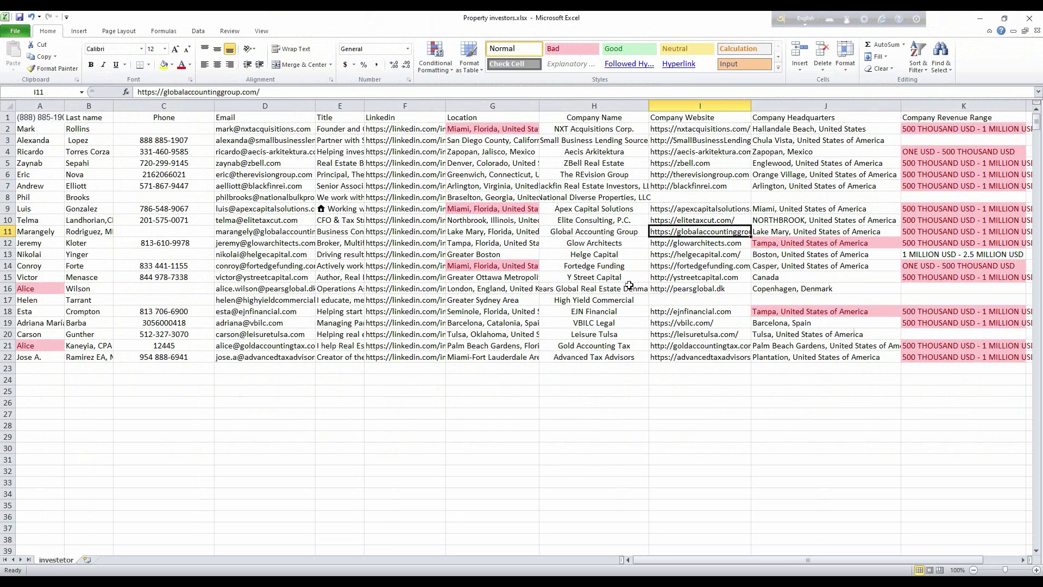
pyautogui.doubleClick(683, 131)
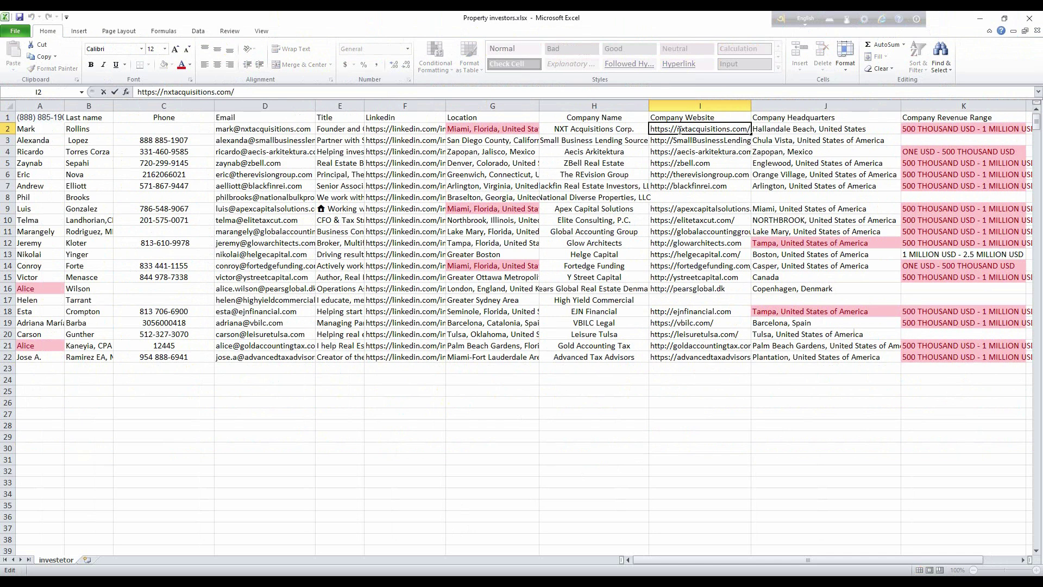
pyautogui.moveTo(676, 129); pyautogui.dragTo(649, 126)
pyautogui.press('BackSpace')
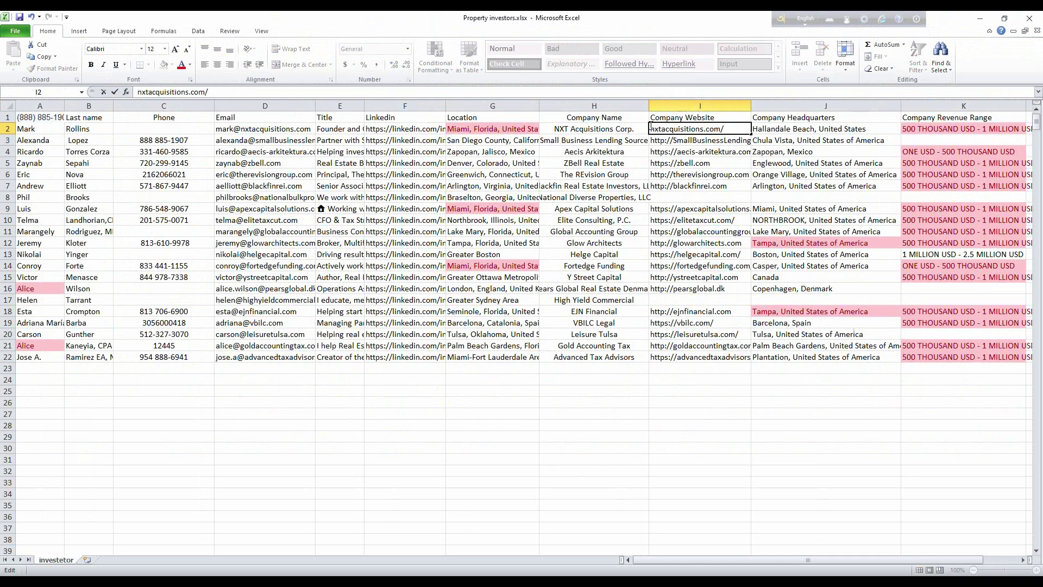
pyautogui.doubleClick(674, 140)
pyautogui.moveTo(673, 141); pyautogui.dragTo(650, 141)
pyautogui.press('BackSpace')
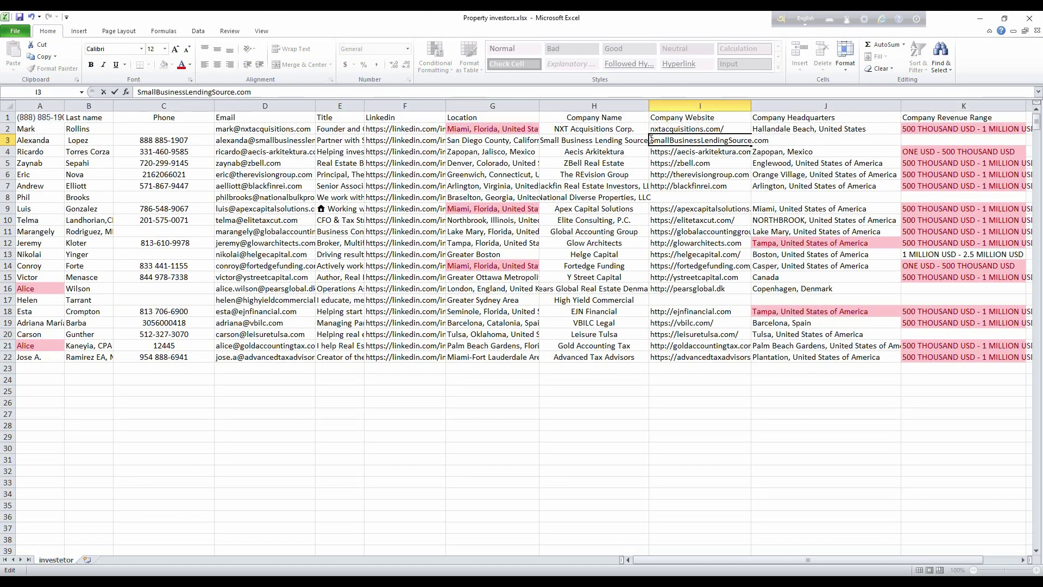
pyautogui.click(647, 413)
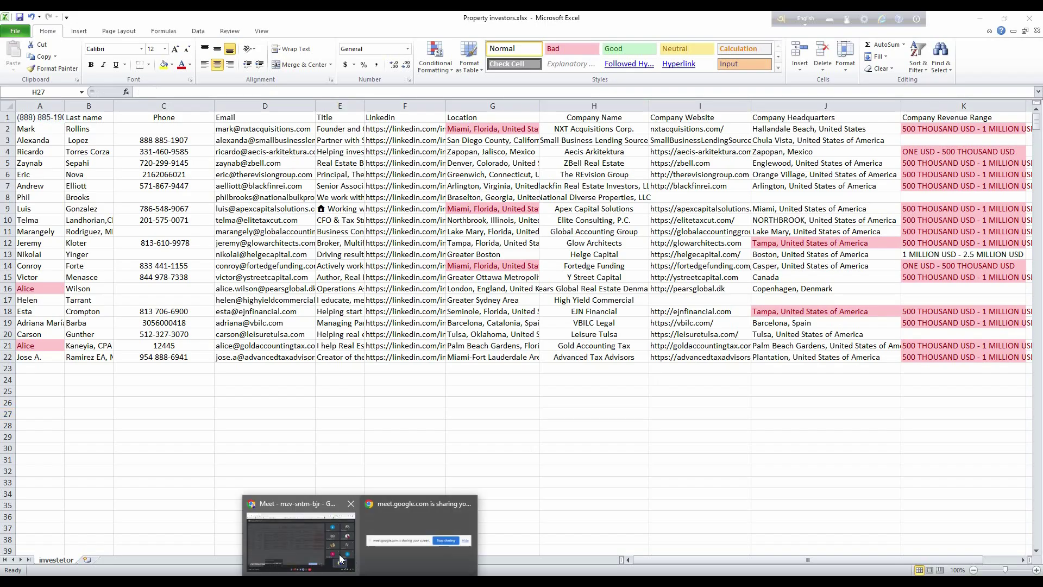
pyautogui.click(341, 559)
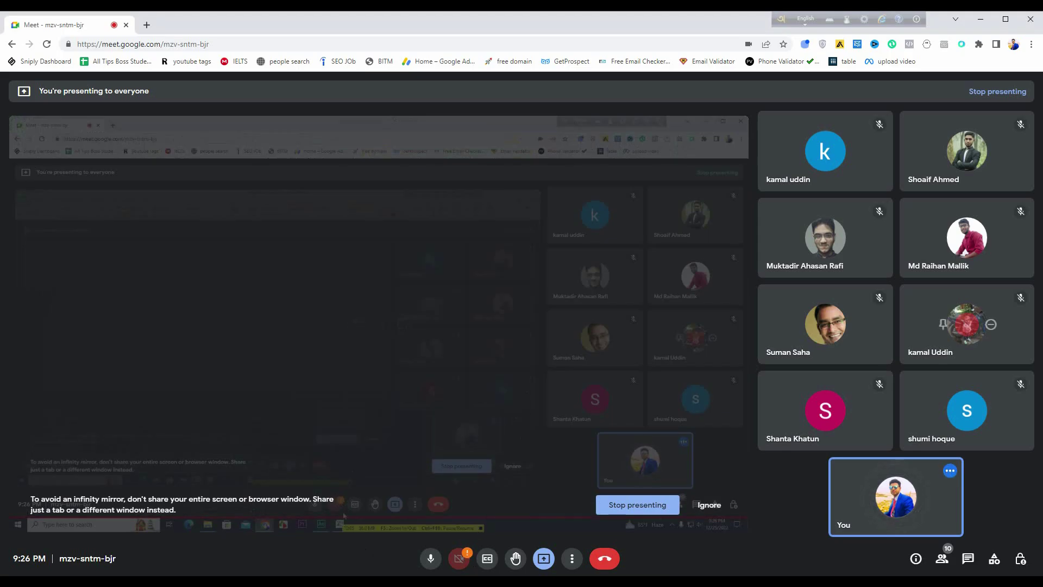
pyautogui.moveTo(348, 571)
pyautogui.click(413, 537)
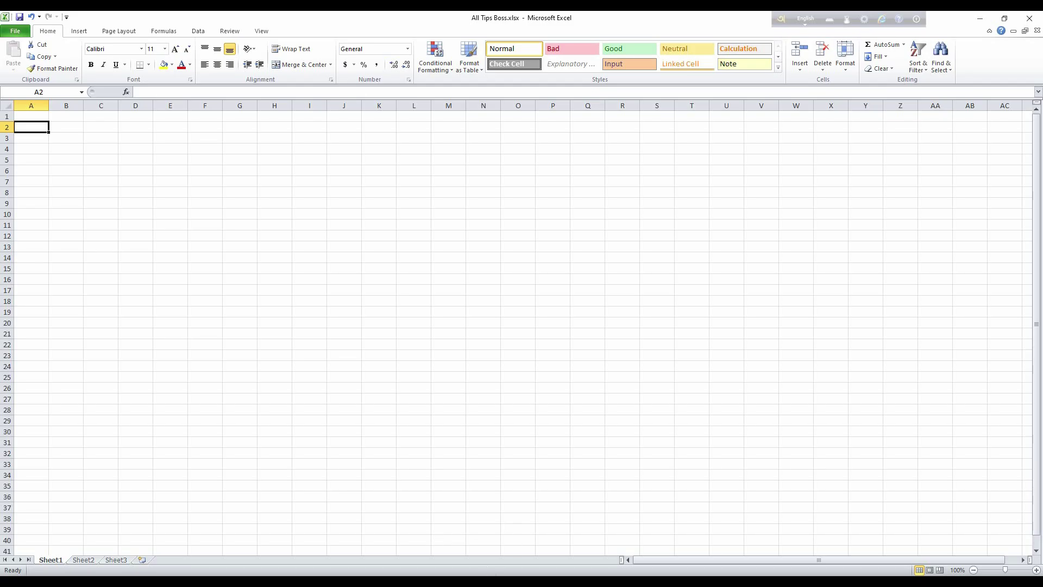
pyautogui.moveTo(467, 574)
pyautogui.click(500, 545)
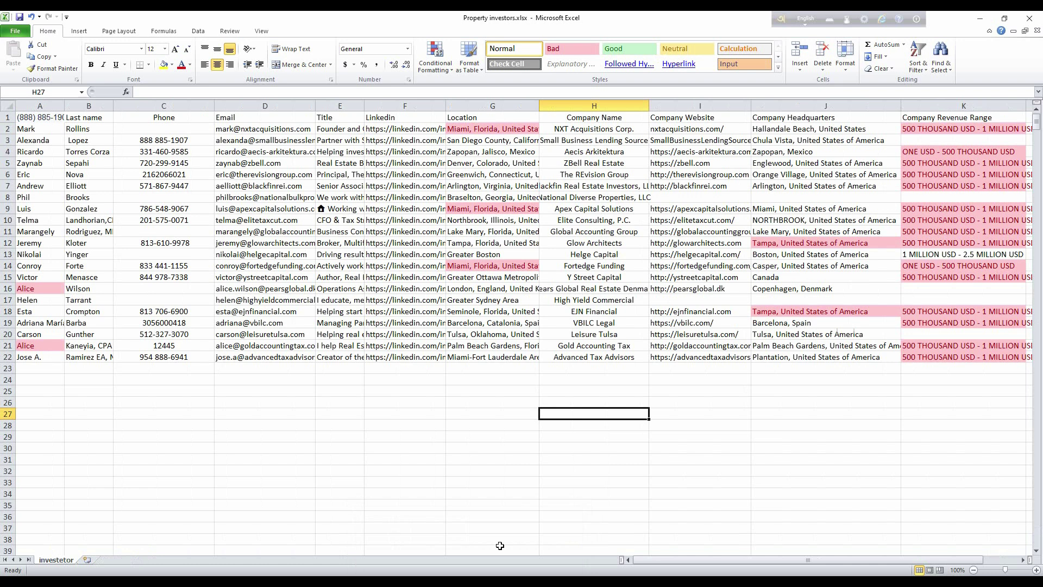
# Undo the prefix deletions in I3 and I2 with Ctrl+Z
pyautogui.hotkey('ctrl', 'z')
pyautogui.hotkey('ctrl', 'z')
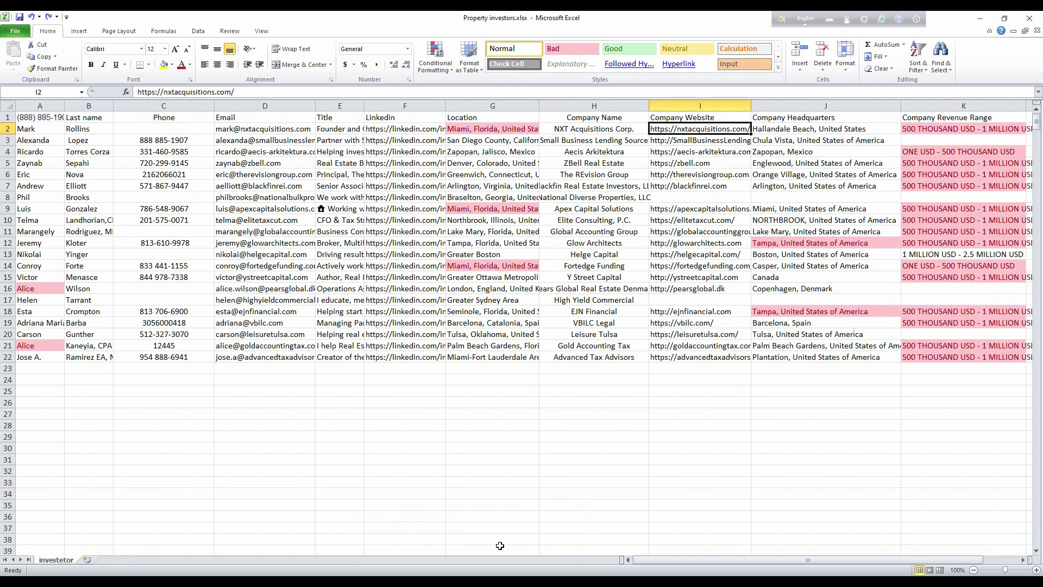
pyautogui.click(658, 435)
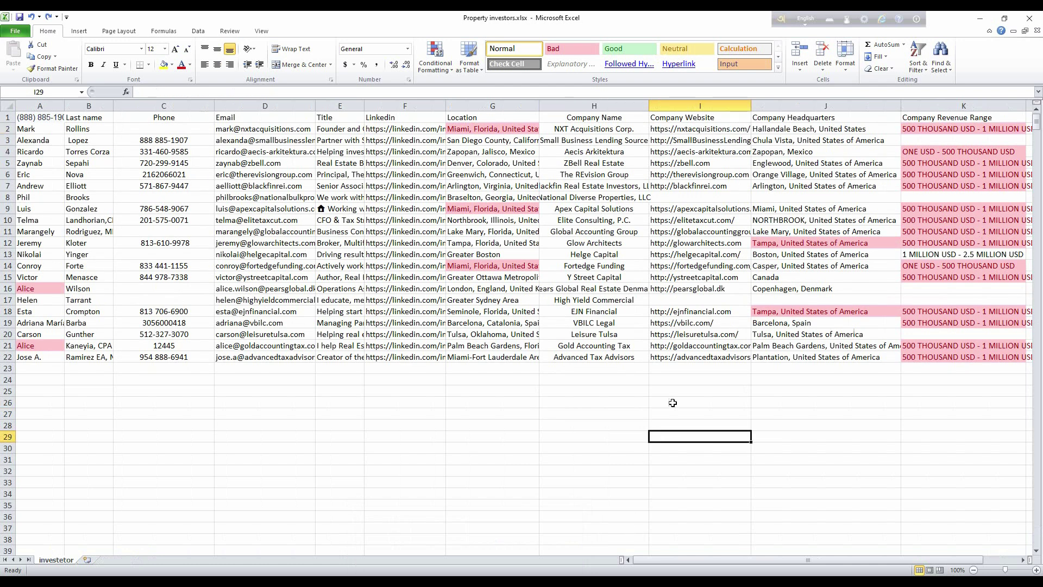
pyautogui.doubleClick(676, 140)
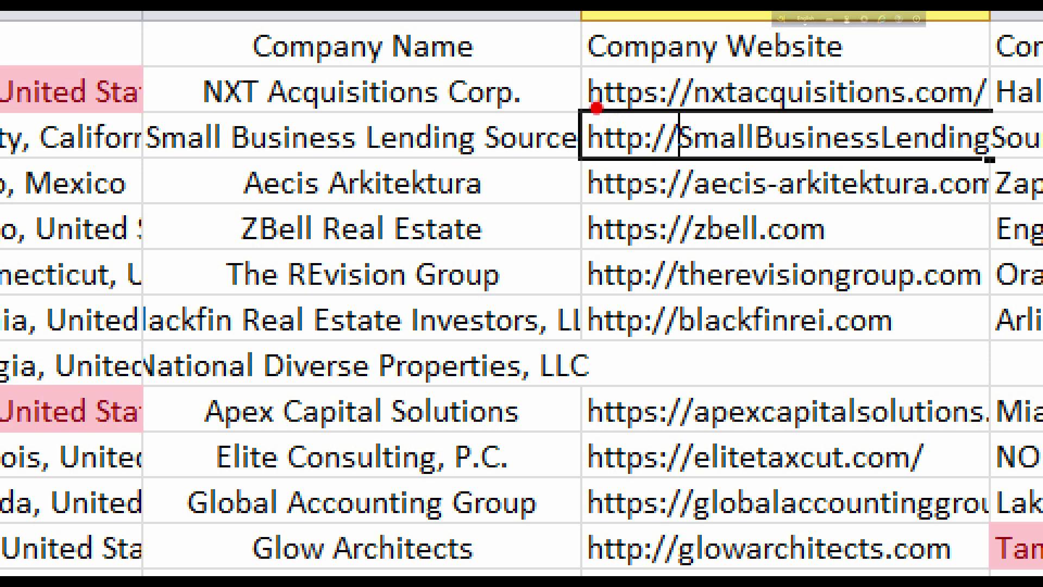
pyautogui.moveTo(650, 131)
pyautogui.mouseDown()
pyautogui.moveTo(668, 141)
pyautogui.moveTo(650, 142)
pyautogui.mouseUp()
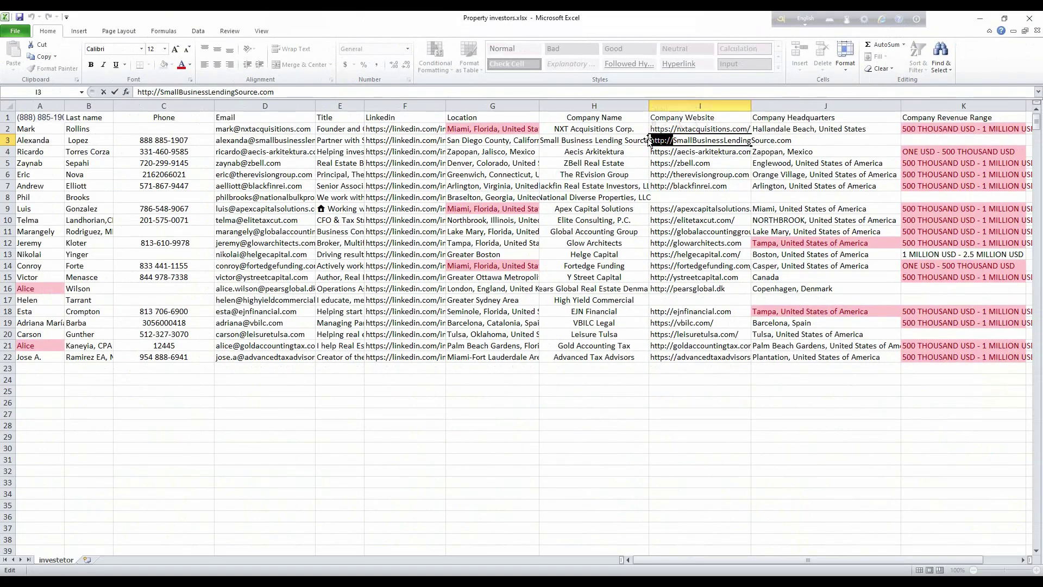
pyautogui.rightClick(651, 141)
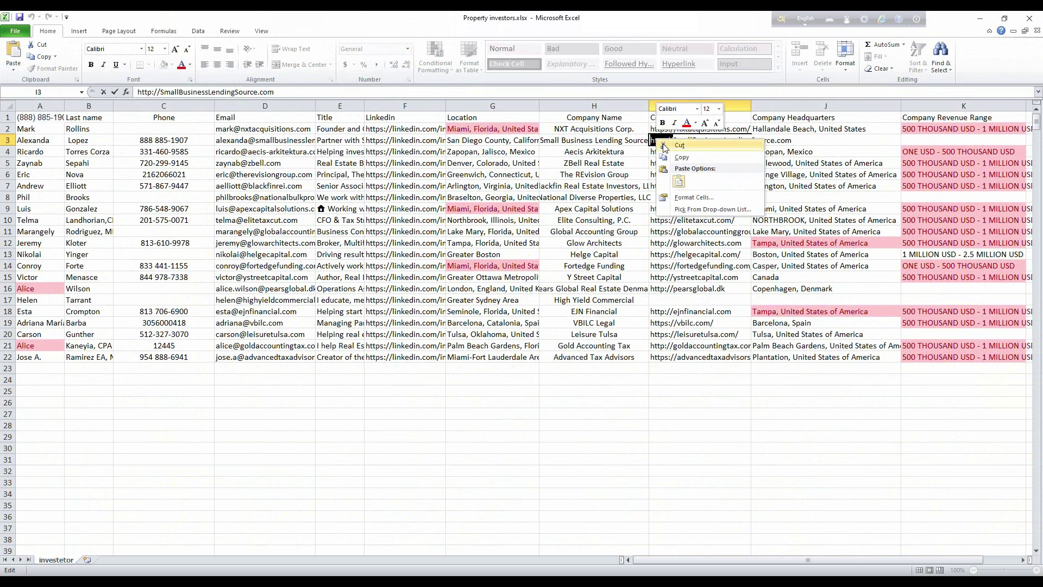
pyautogui.click(673, 157)
# Undo the automatic hyperlink on I3 through AutoCorrect Options
pyautogui.click(669, 163)
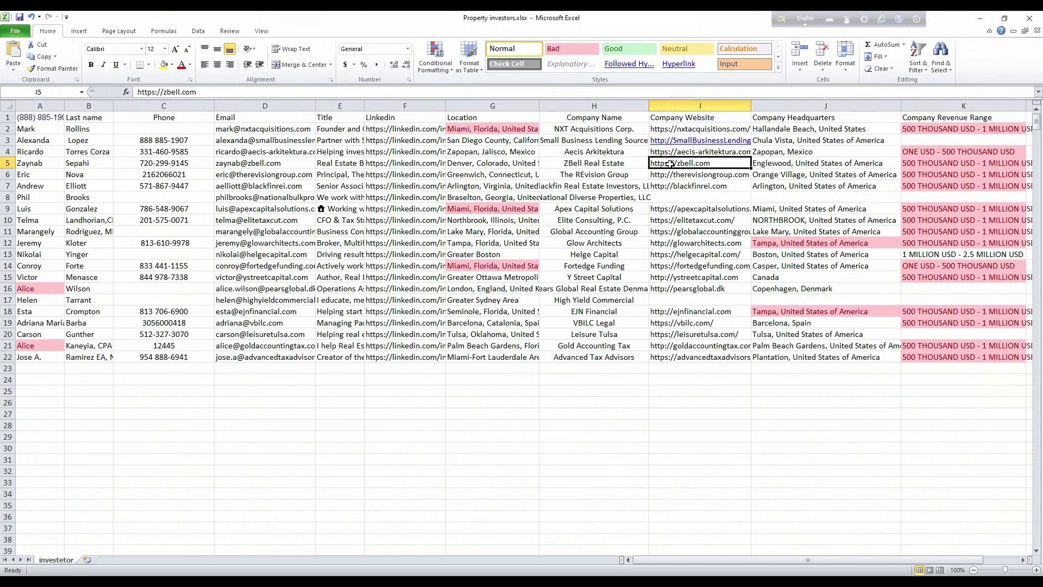
pyautogui.click(730, 146)
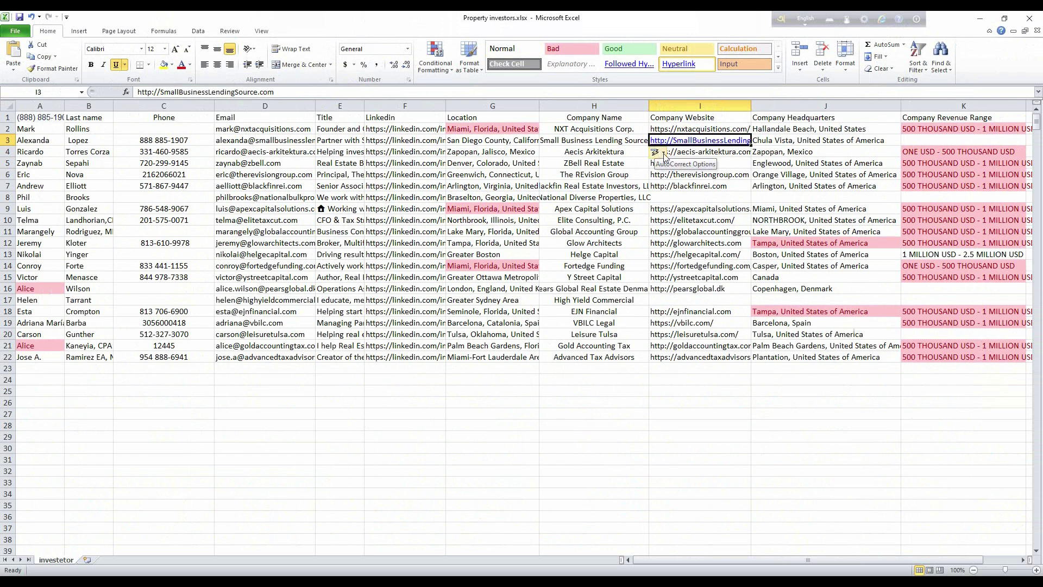
pyautogui.click(663, 154)
pyautogui.click(673, 164)
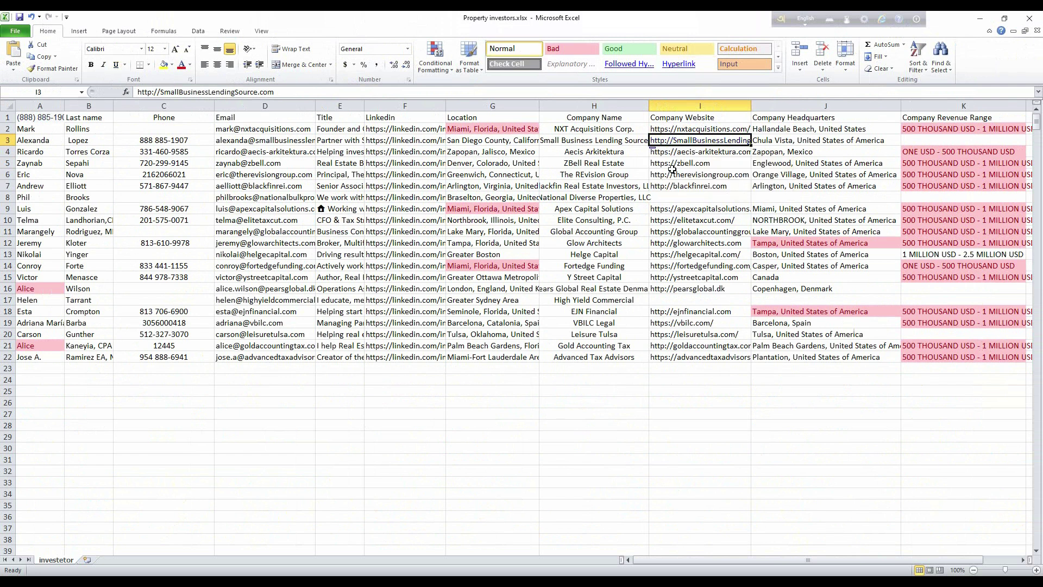
pyautogui.click(711, 163)
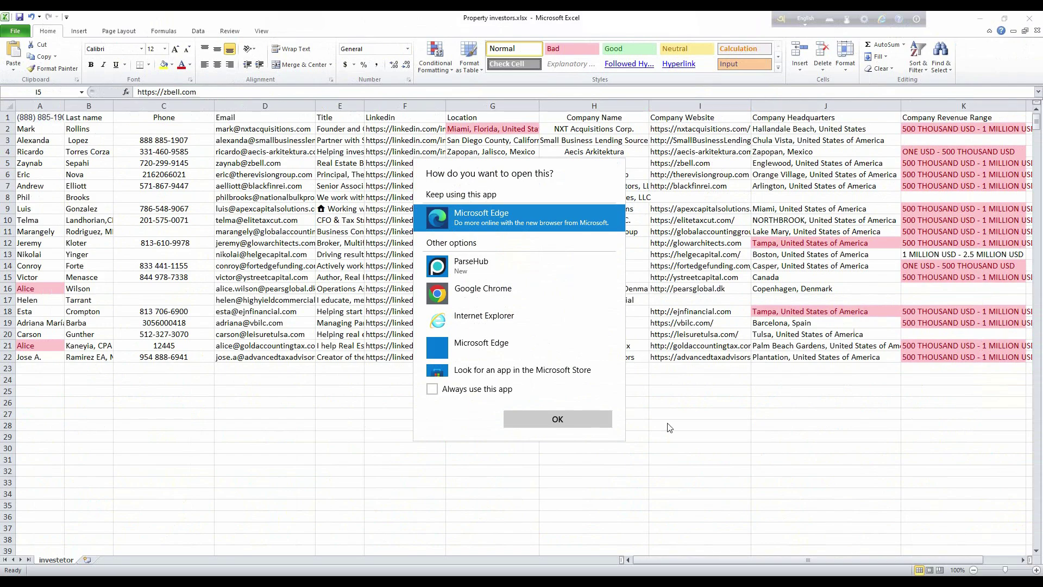
pyautogui.hotkey('alt', 'Tab')
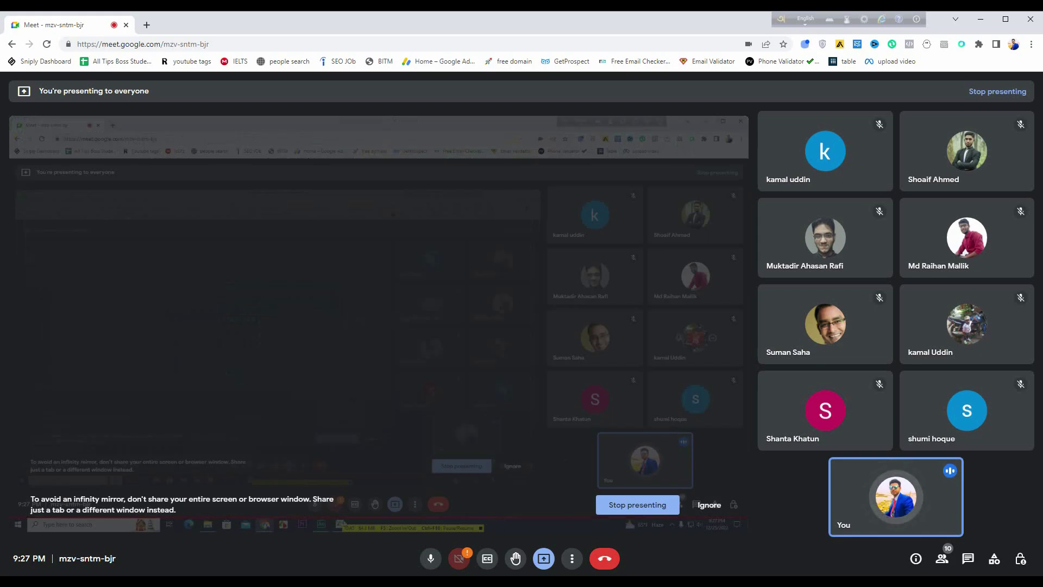
pyautogui.click(508, 548)
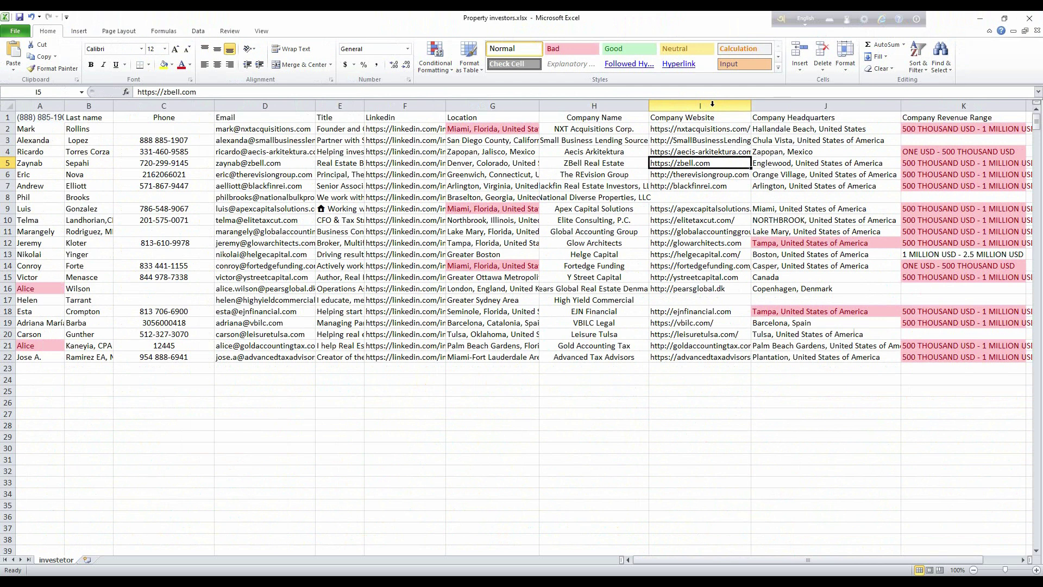
pyautogui.click(712, 104)
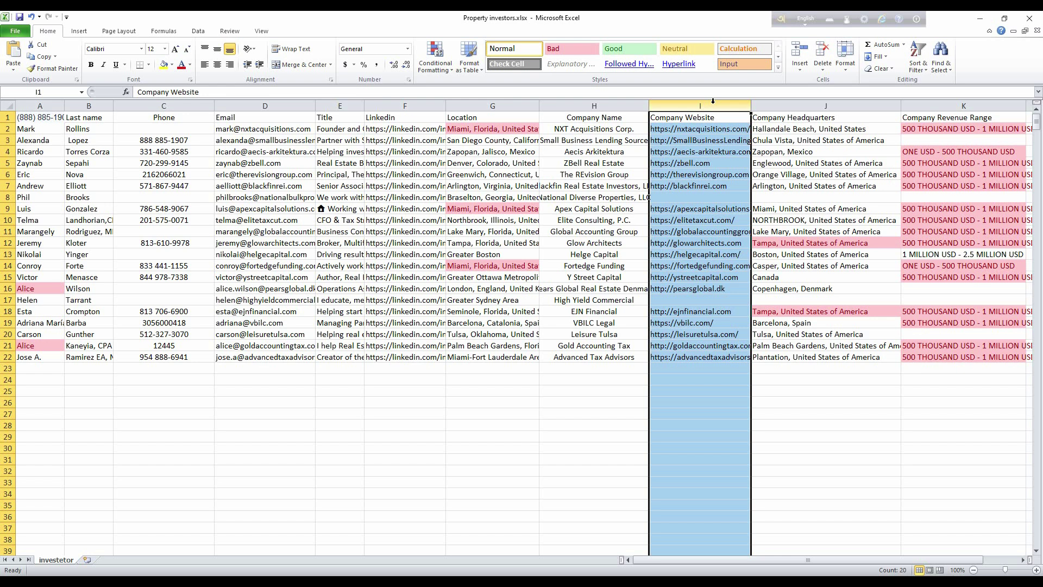
pyautogui.hotkey('ctrl', 'f')
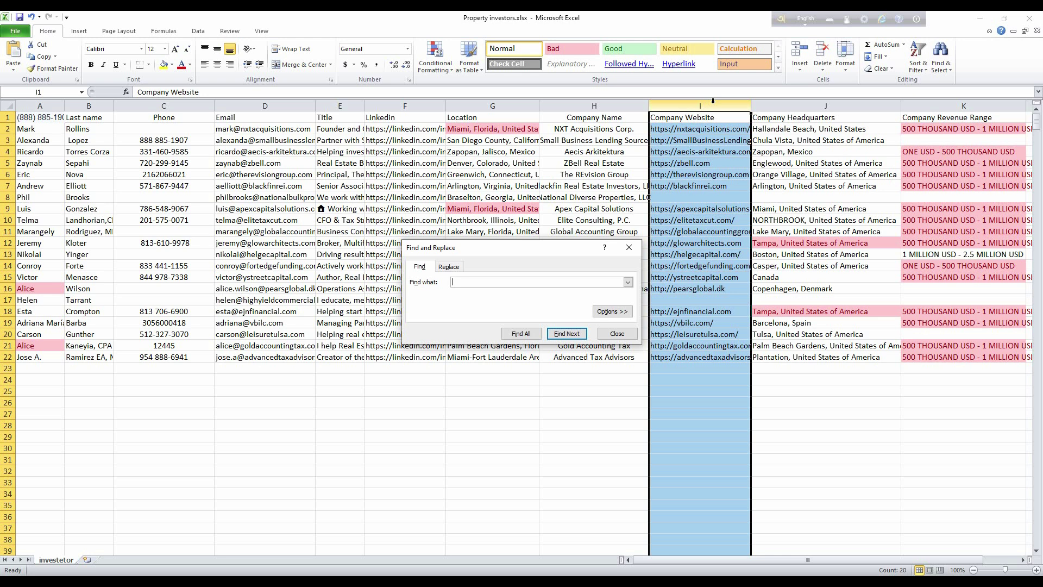
pyautogui.write('http://')
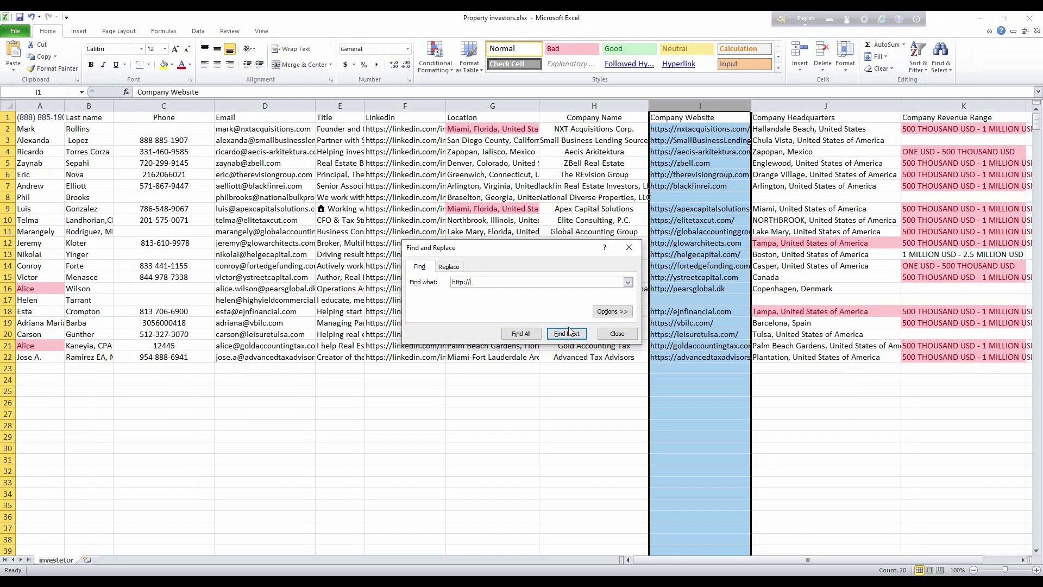
pyautogui.click(525, 334)
pyautogui.scroll(-2, 522, 368)
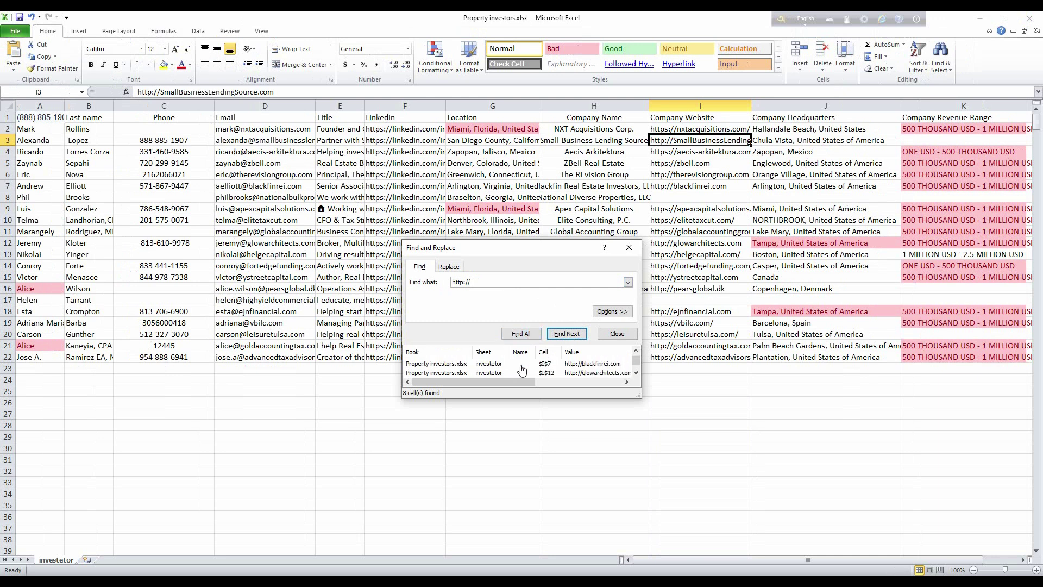
pyautogui.scroll(-3, 521, 370)
pyautogui.scroll(3, 521, 369)
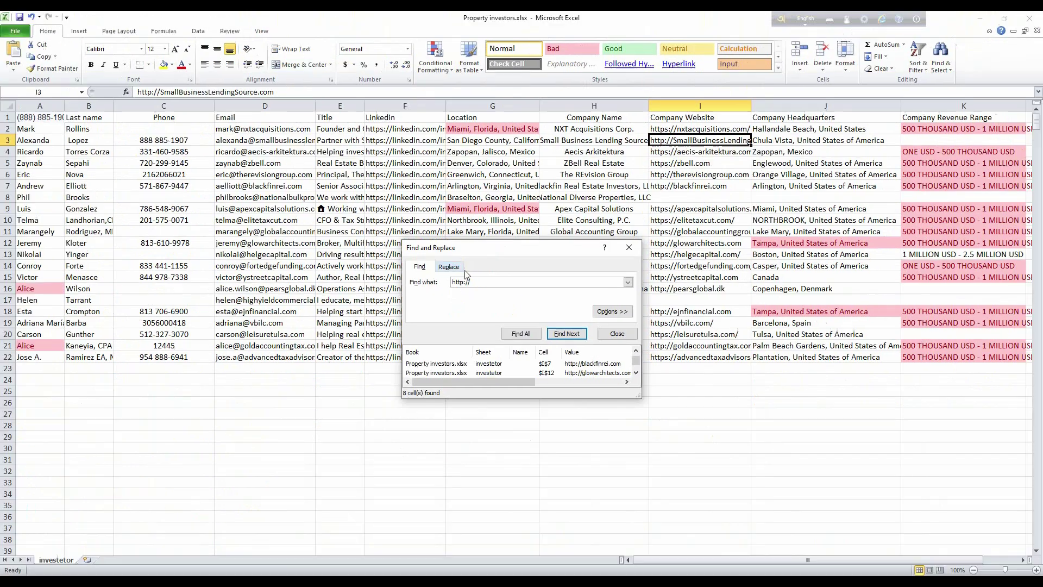
pyautogui.click(431, 260)
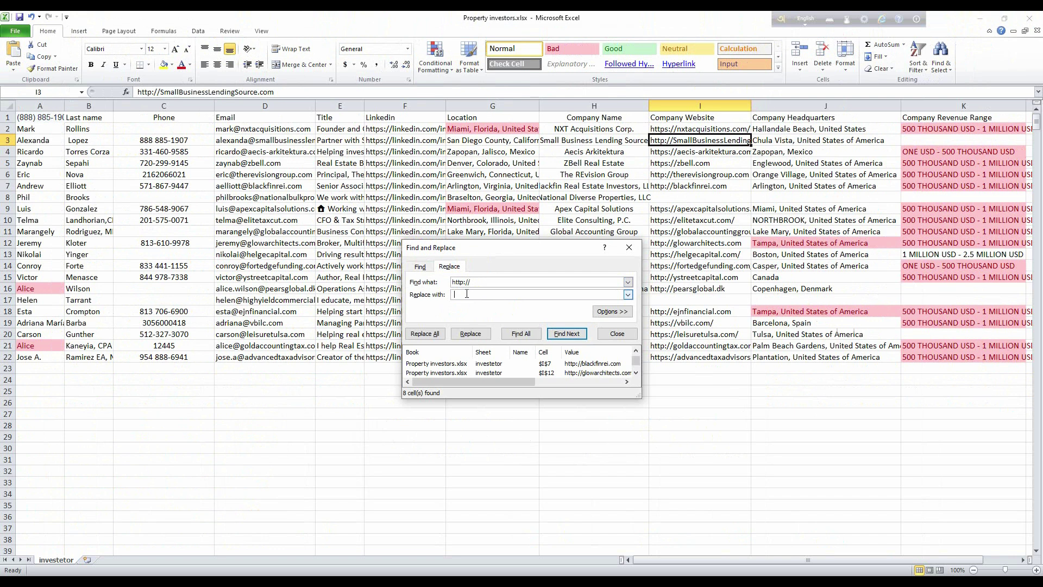
pyautogui.click(426, 335)
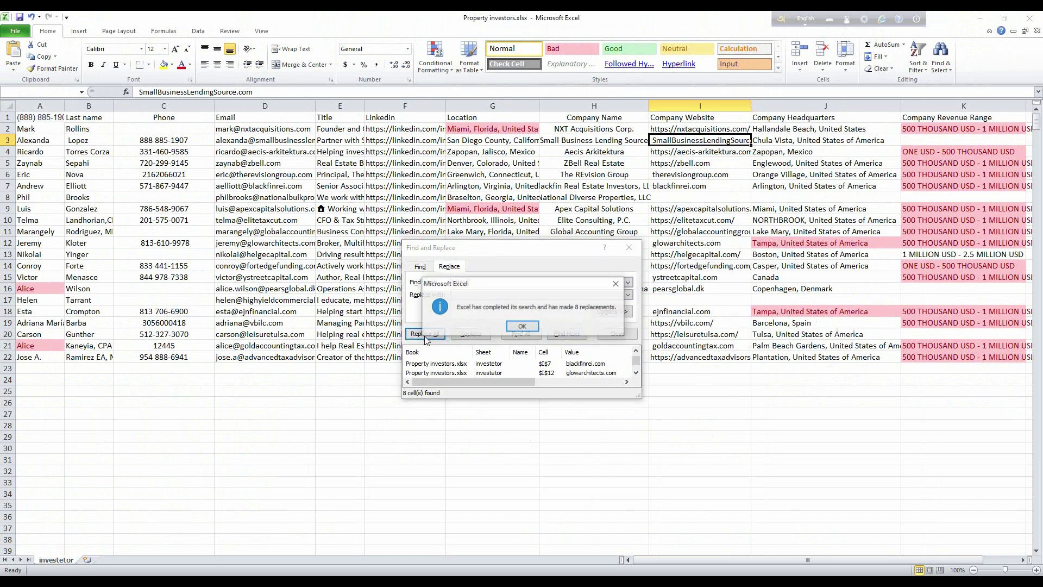
pyautogui.click(525, 326)
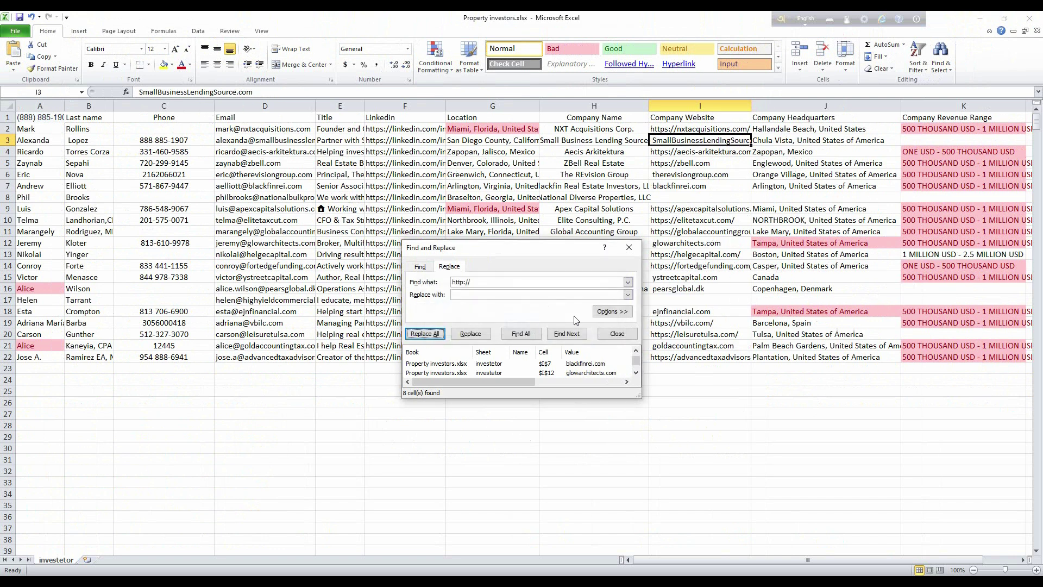
pyautogui.click(629, 248)
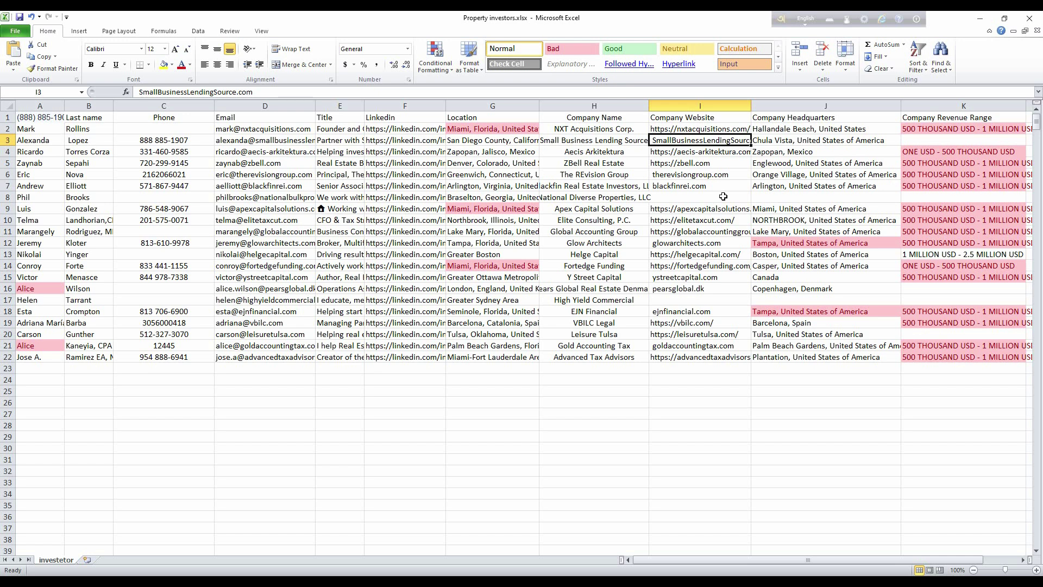
pyautogui.click(693, 129)
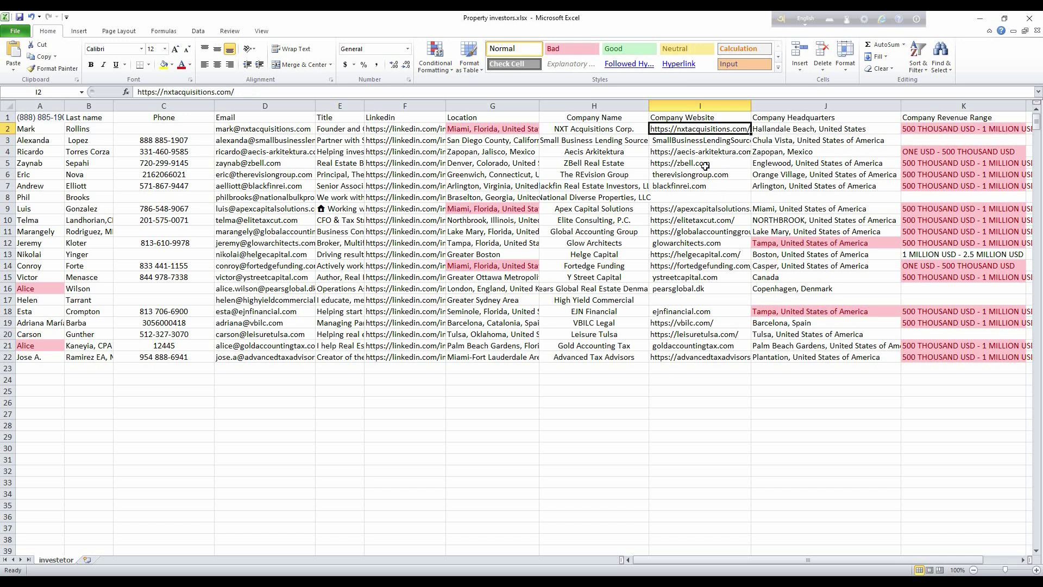
pyautogui.doubleClick(617, 427)
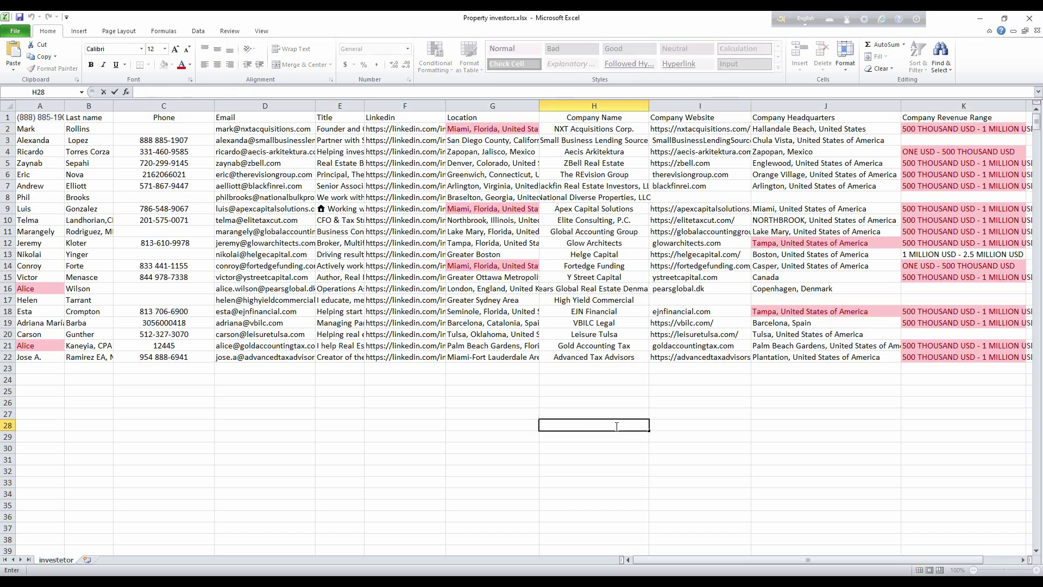
pyautogui.write('http://')
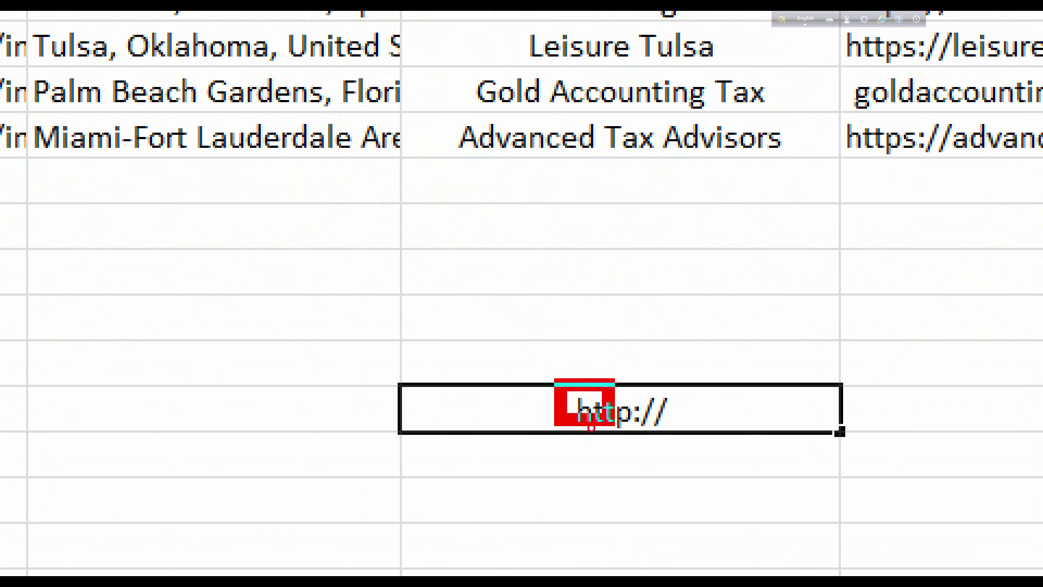
pyautogui.moveTo(591, 427); pyautogui.dragTo(640, 444)
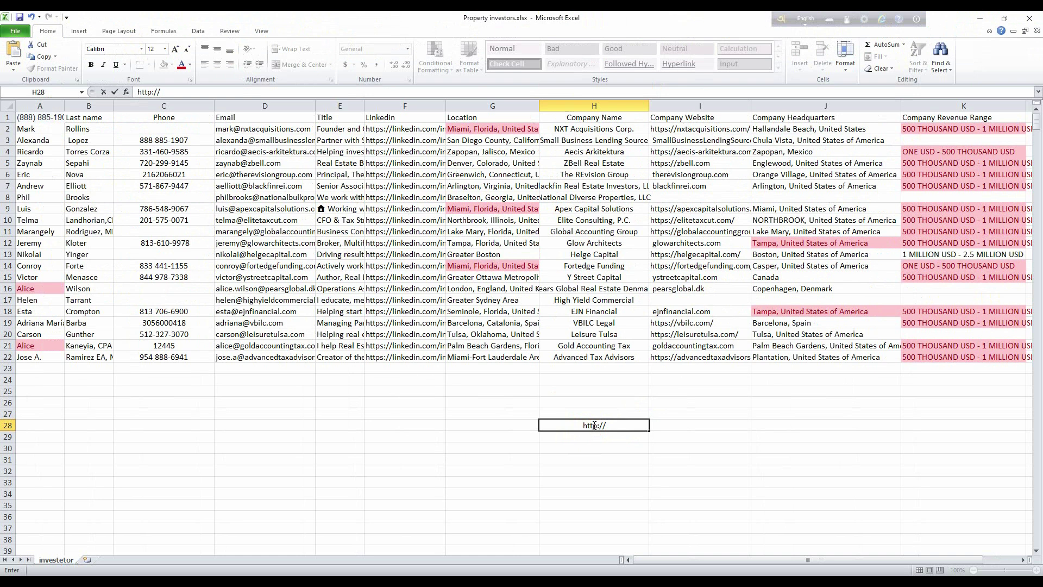
pyautogui.click(673, 152)
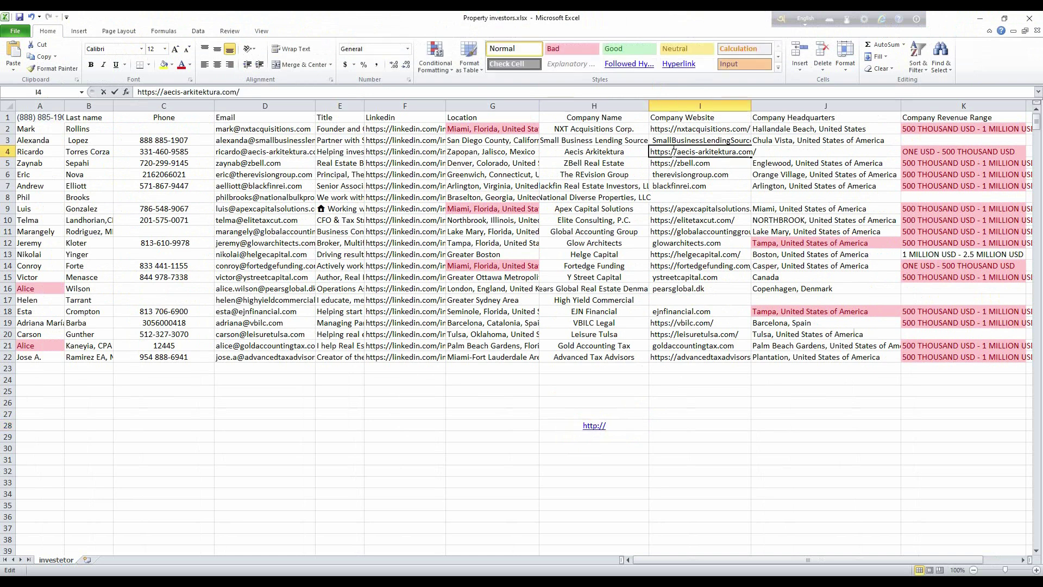
pyautogui.doubleClick(673, 153)
pyautogui.doubleClick(678, 152)
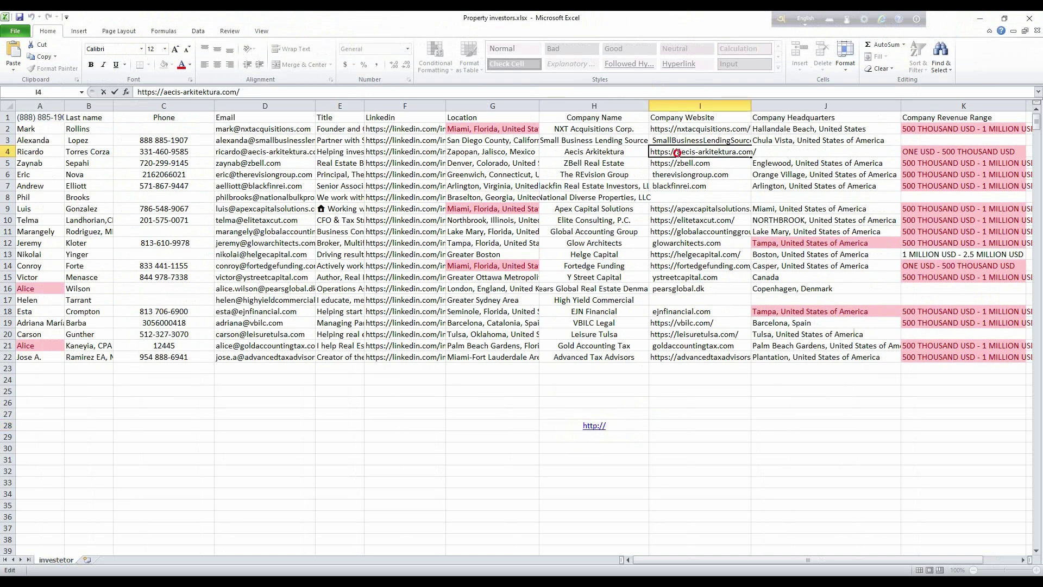
pyautogui.moveTo(675, 153); pyautogui.dragTo(653, 152)
pyautogui.click(674, 152)
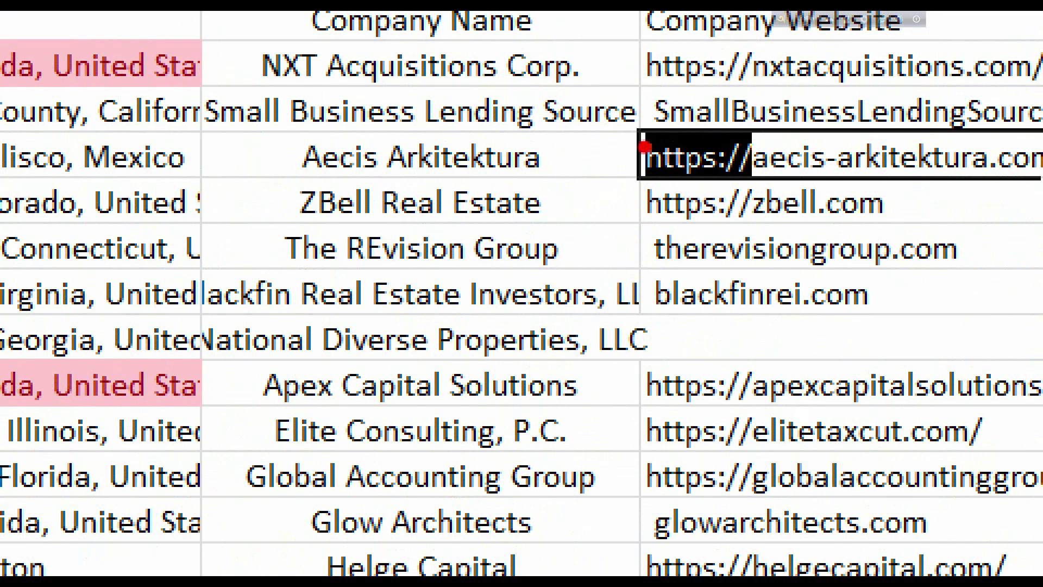
pyautogui.click(649, 144)
pyautogui.moveTo(642, 125); pyautogui.dragTo(758, 191)
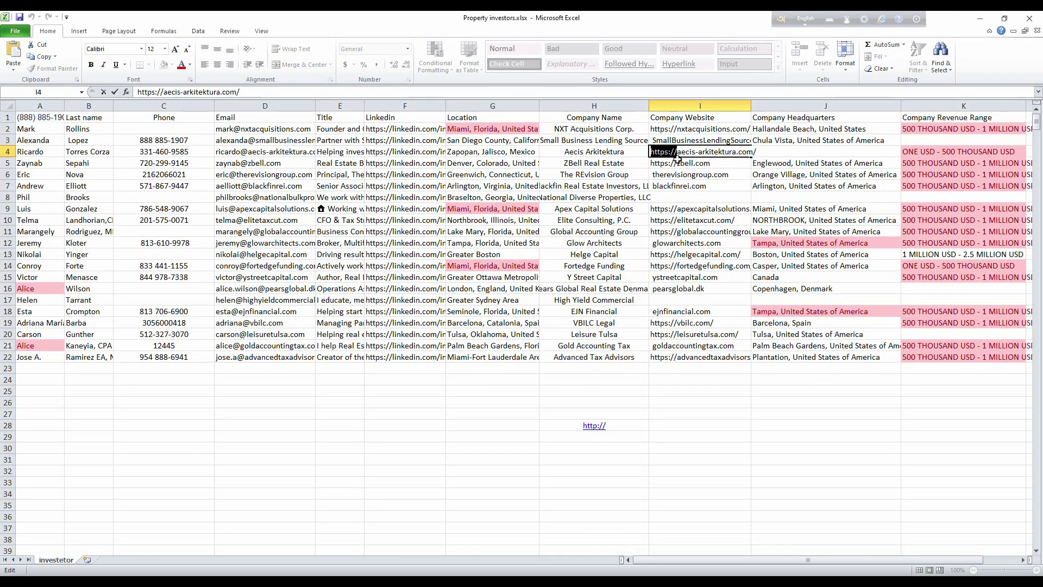
pyautogui.rightClick(661, 150)
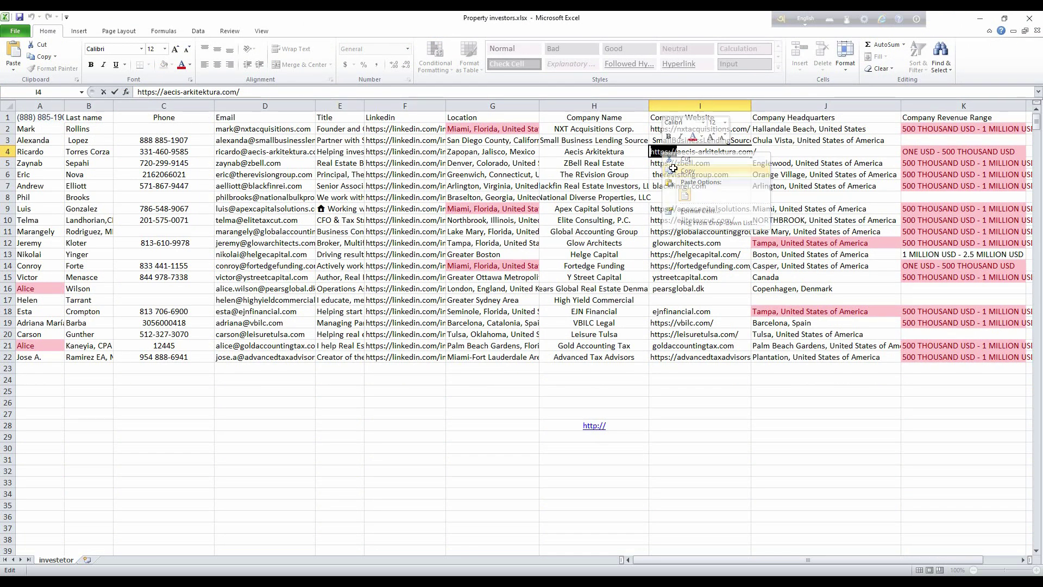
pyautogui.click(673, 168)
pyautogui.click(681, 104)
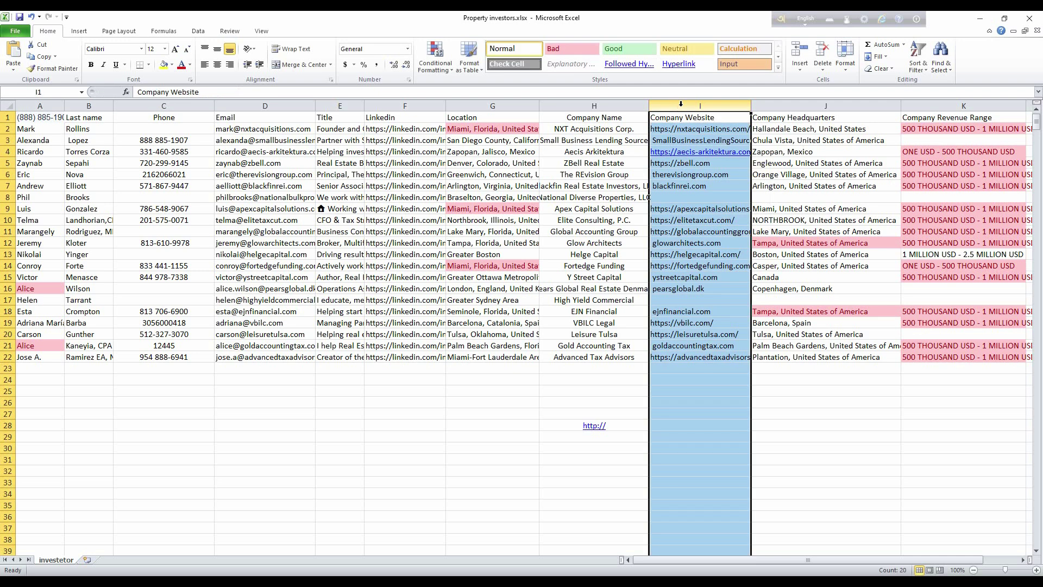
pyautogui.hotkey('ctrl', 'f')
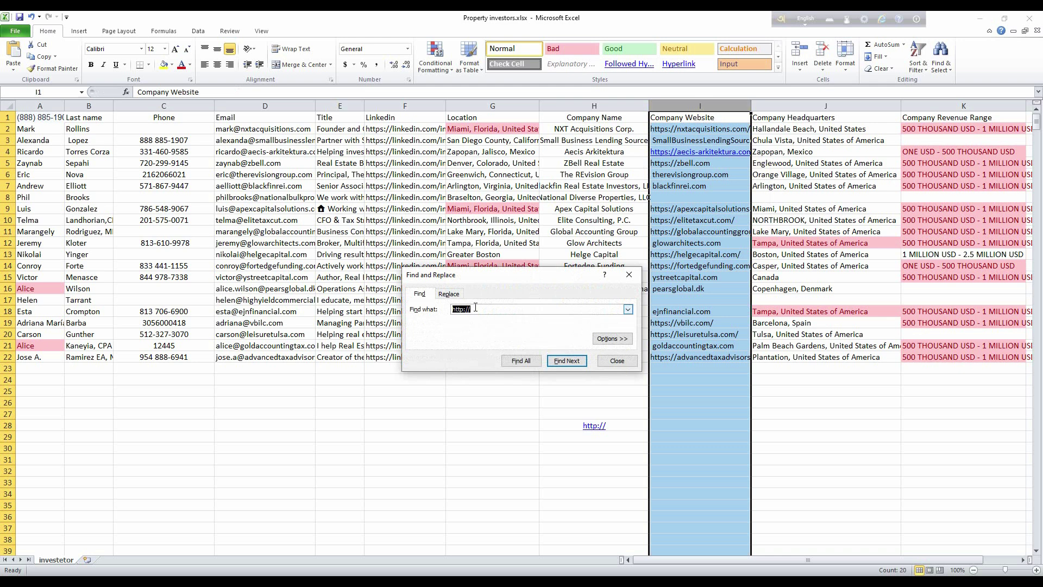
pyautogui.write('https://')
pyautogui.click(449, 296)
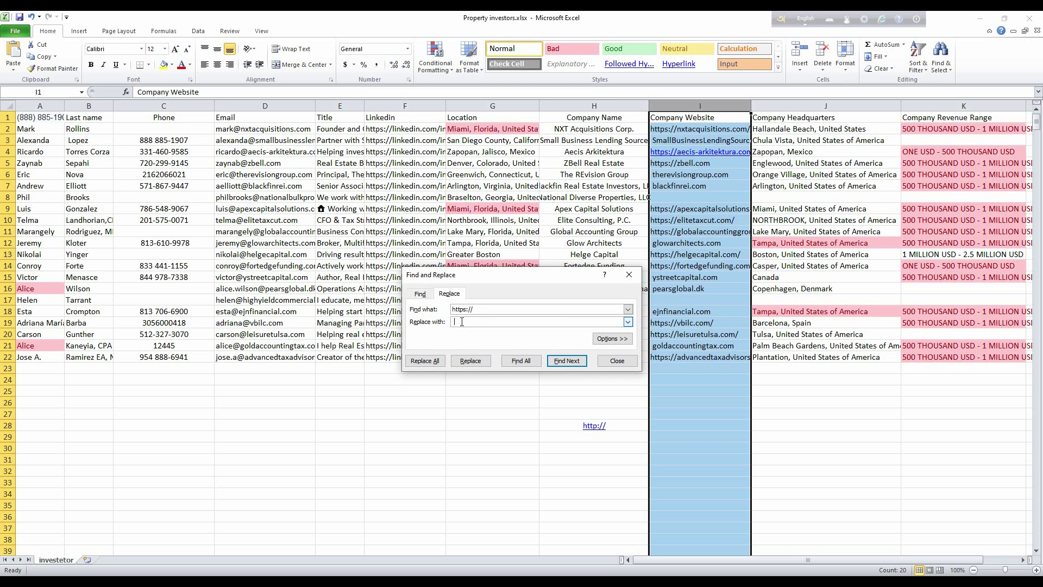
pyautogui.click(433, 364)
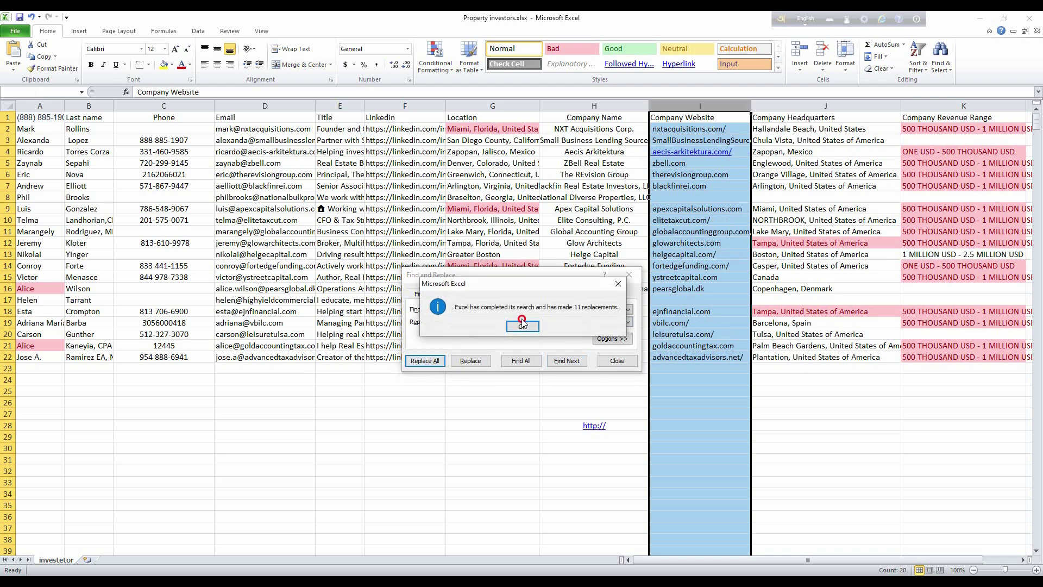
pyautogui.click(523, 325)
pyautogui.click(629, 274)
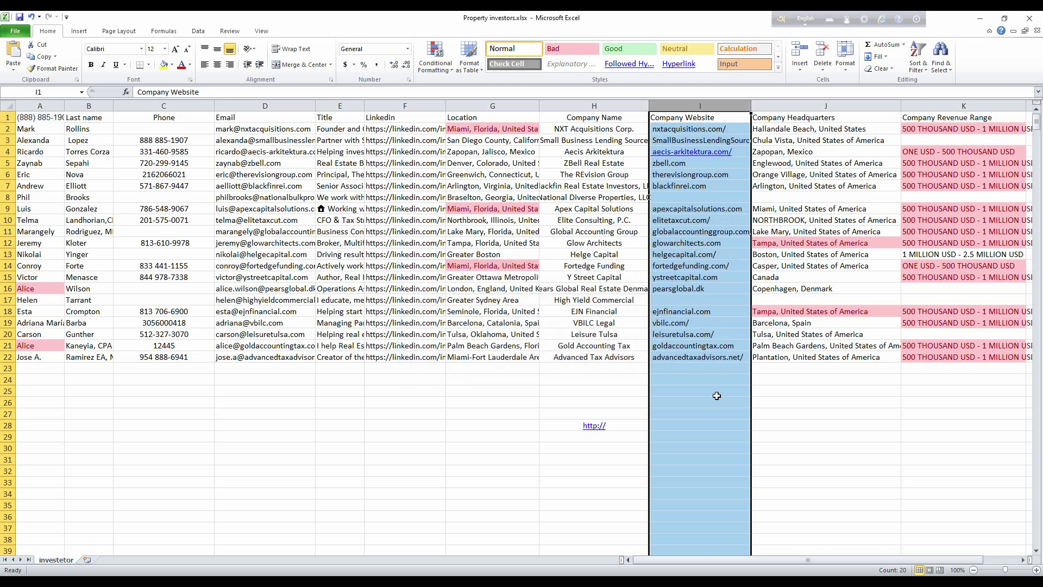
pyautogui.click(718, 399)
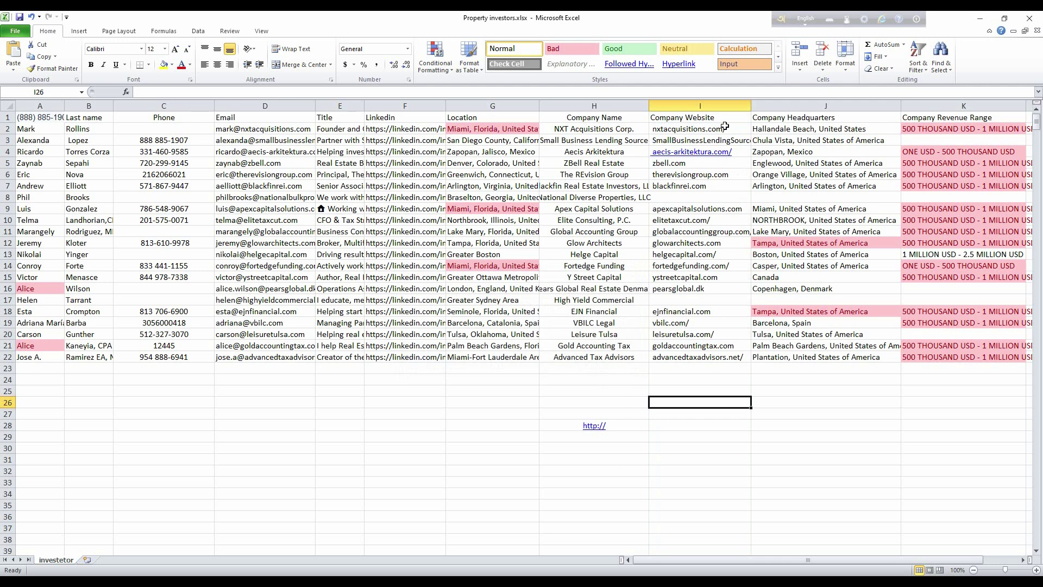
pyautogui.click(719, 103)
pyautogui.click(615, 373)
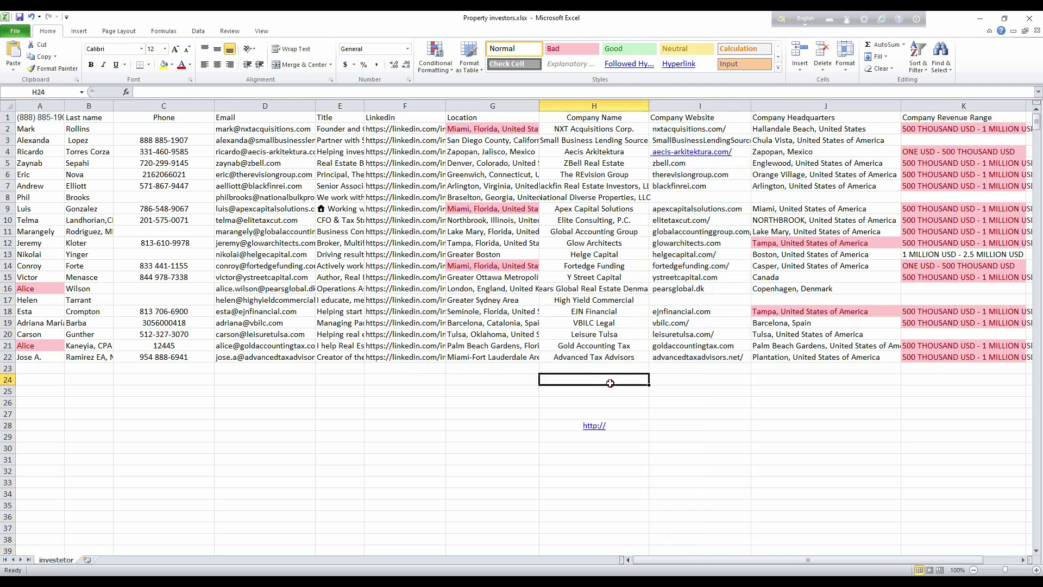
pyautogui.click(624, 428)
pyautogui.press('Delete')
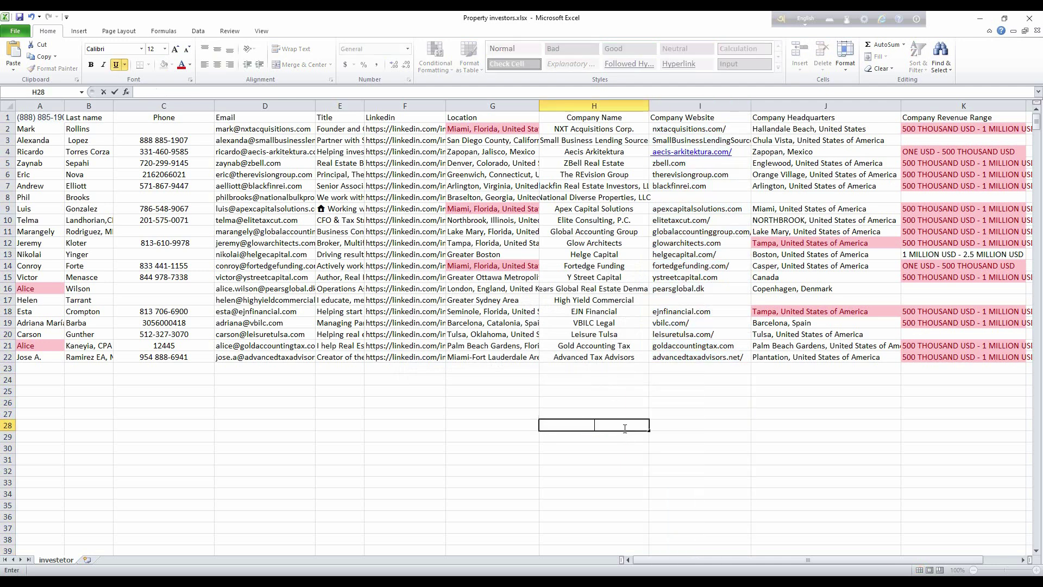
pyautogui.click(669, 422)
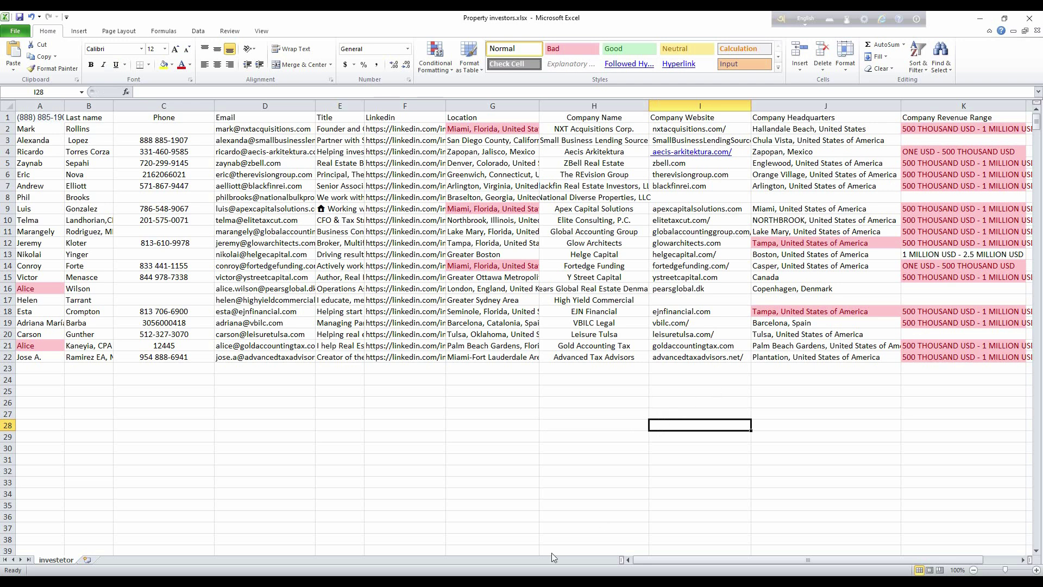
# Scroll to the Company Revenue Range column and check its entries down to K21
pyautogui.moveTo(656, 559); pyautogui.dragTo(758, 559)
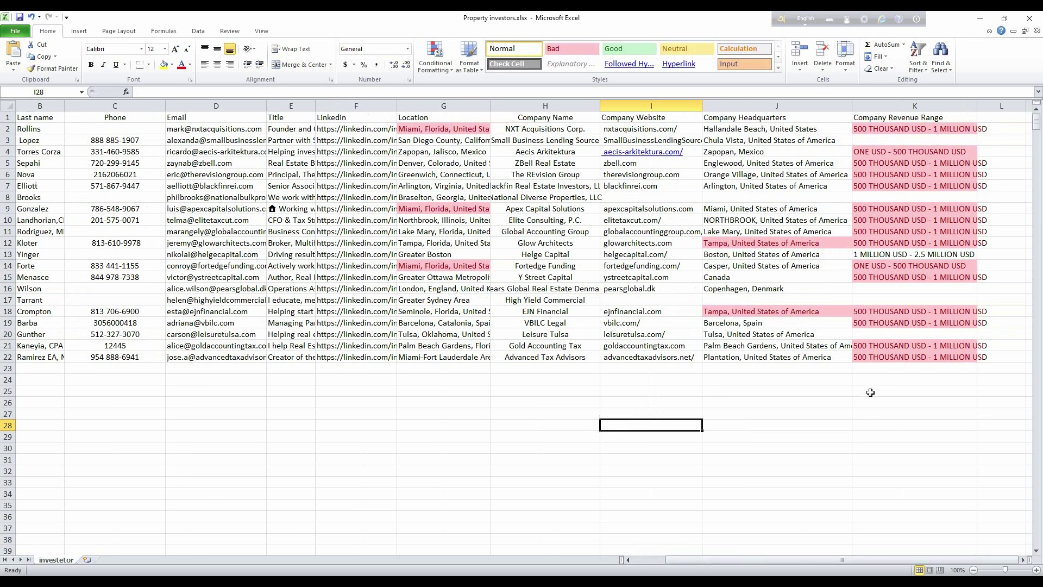
pyautogui.click(875, 312)
pyautogui.click(884, 323)
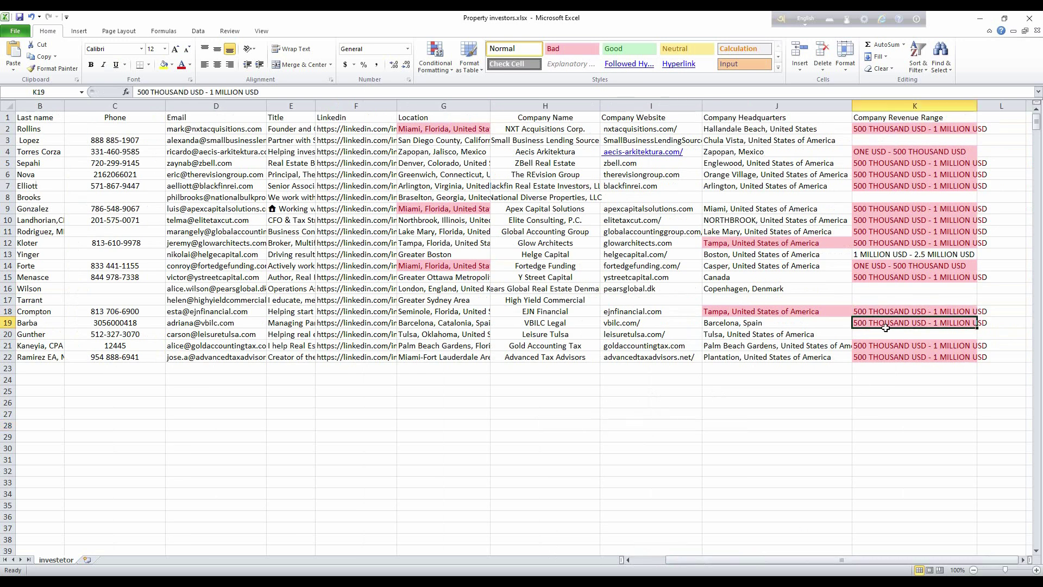
pyautogui.click(897, 359)
pyautogui.click(869, 346)
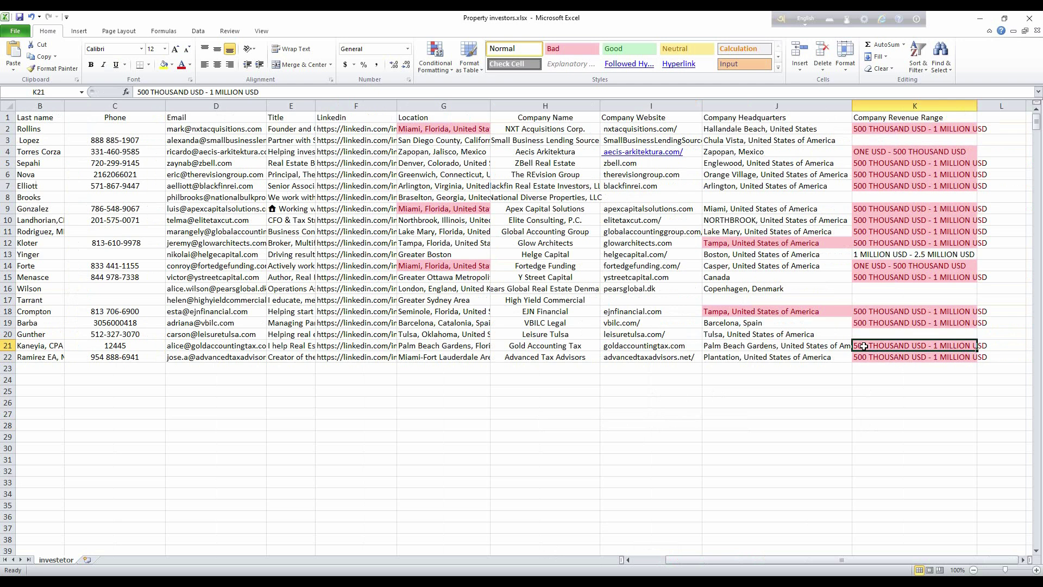
pyautogui.doubleClick(868, 345)
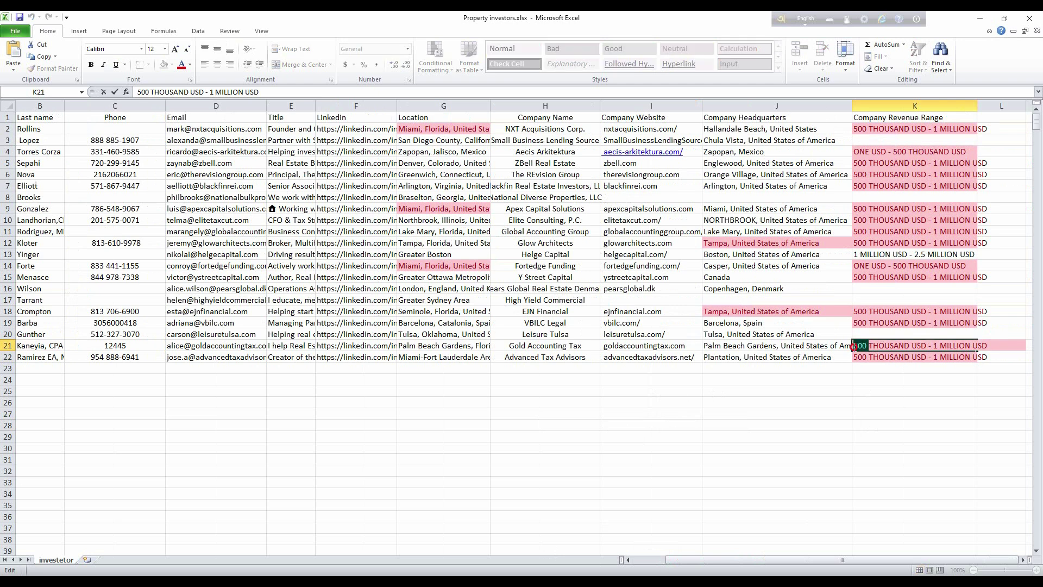
pyautogui.click(867, 367)
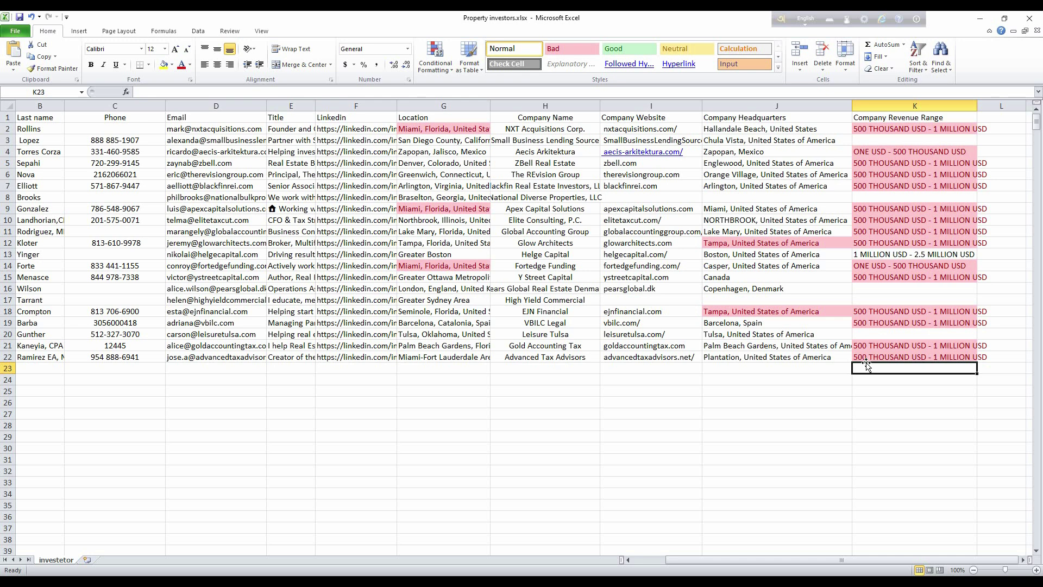
# Copy the figure '500' from K21's revenue range and select the whole column K
pyautogui.doubleClick(867, 346)
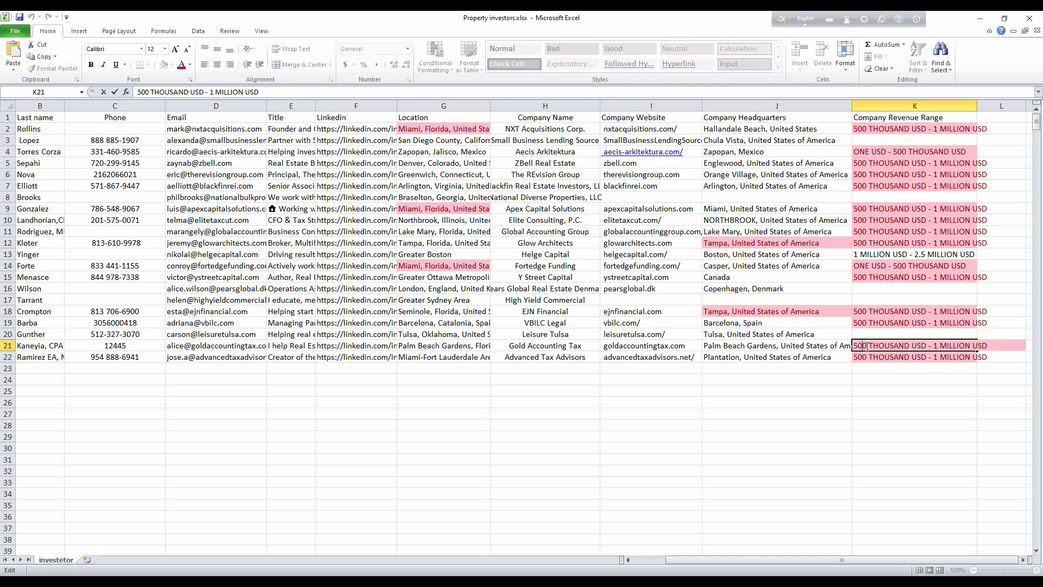
pyautogui.moveTo(867, 346); pyautogui.dragTo(851, 346)
pyautogui.rightClick(854, 346)
pyautogui.click(880, 362)
pyautogui.click(914, 380)
pyautogui.click(905, 106)
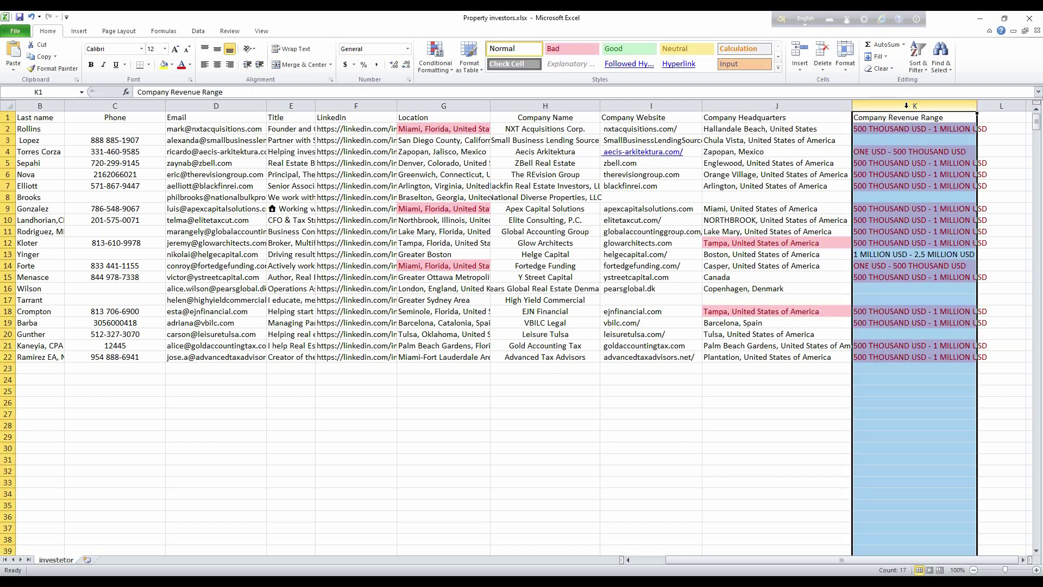
# Replace every 500 in the Company Revenue Range column with 10000 using Replace All
pyautogui.hotkey('ctrl', 'f')
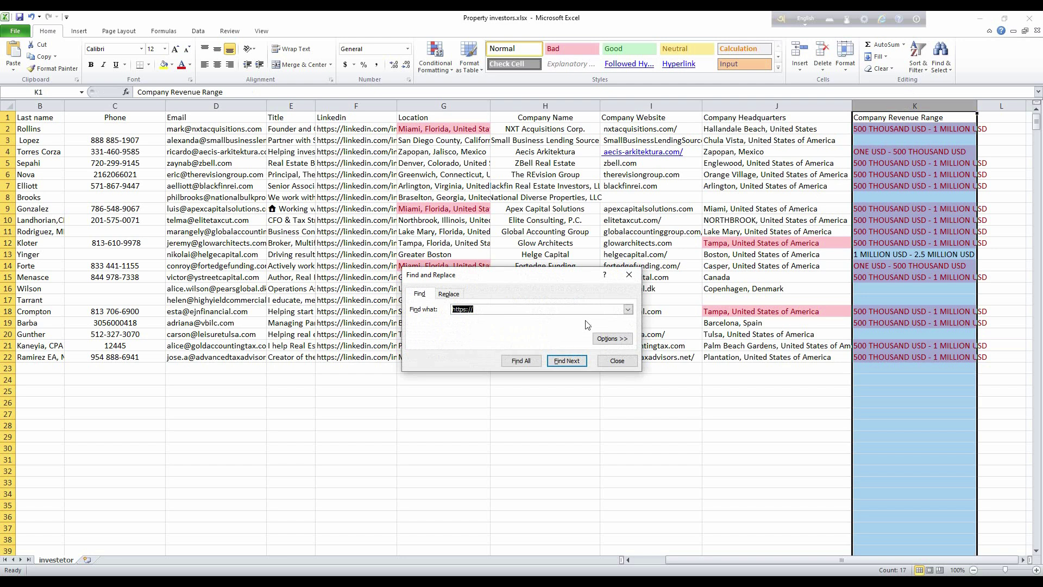
pyautogui.write('500')
pyautogui.click(450, 294)
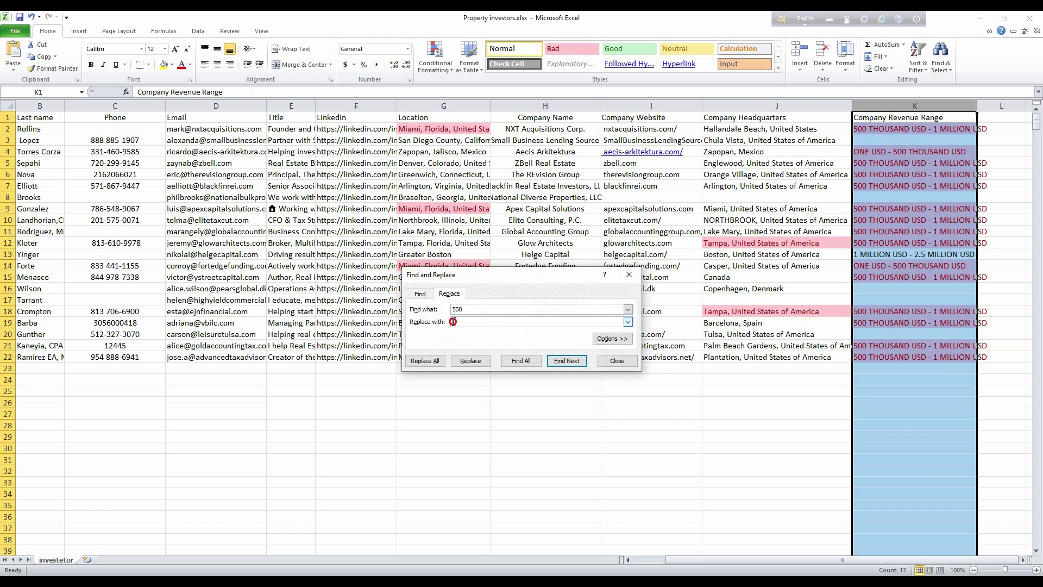
pyautogui.write('50000')
pyautogui.click(433, 362)
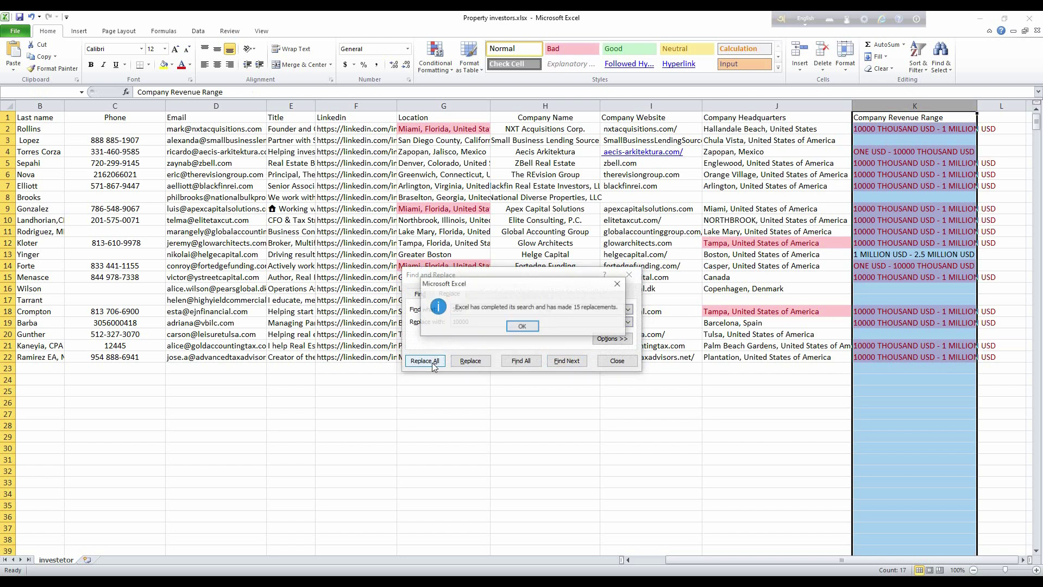
pyautogui.click(523, 328)
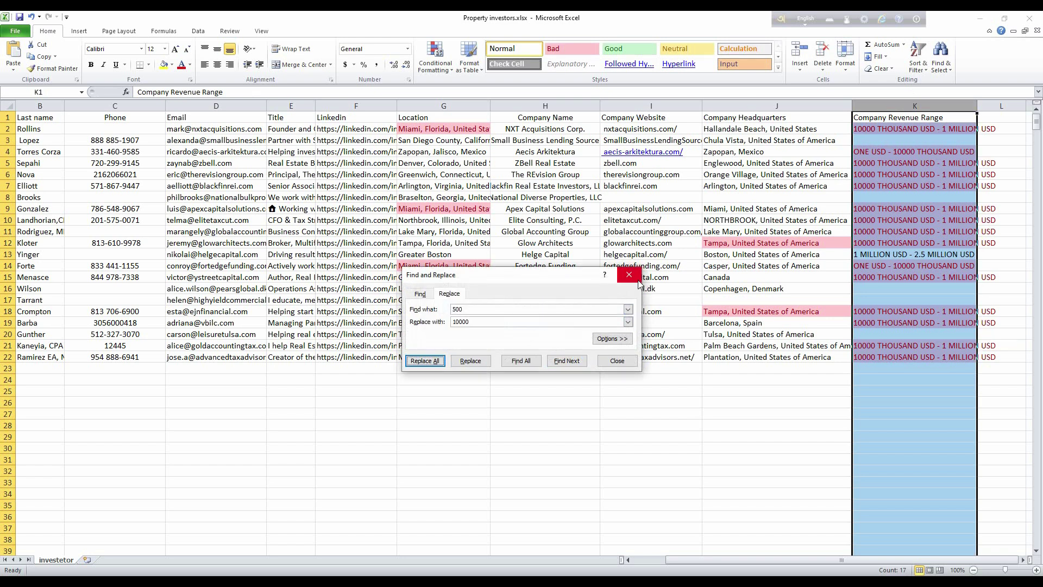
pyautogui.click(629, 274)
# Reselect the Company Revenue Range column and switch to the Google Meet call
pyautogui.click(921, 390)
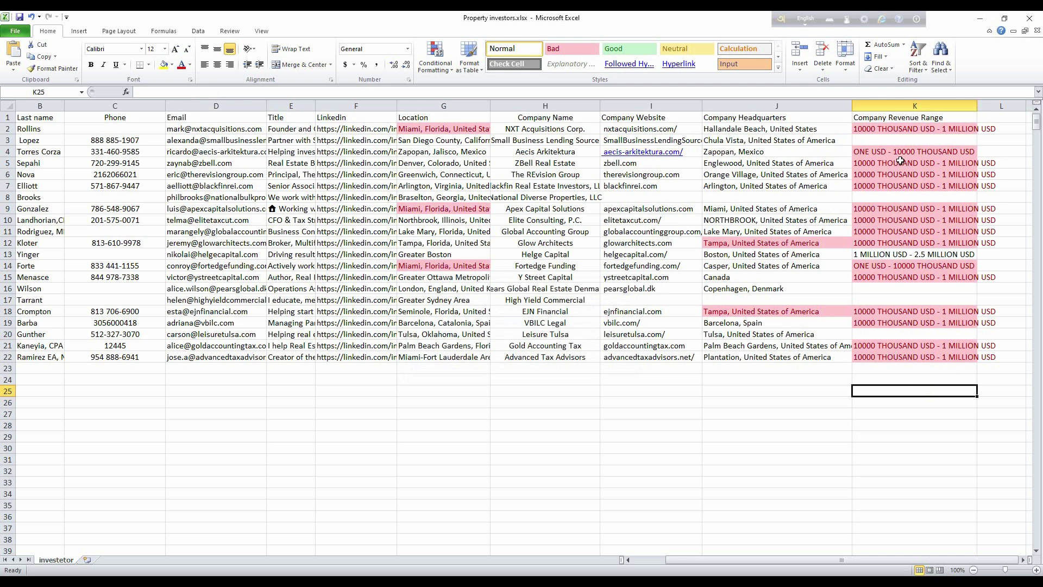
pyautogui.click(898, 104)
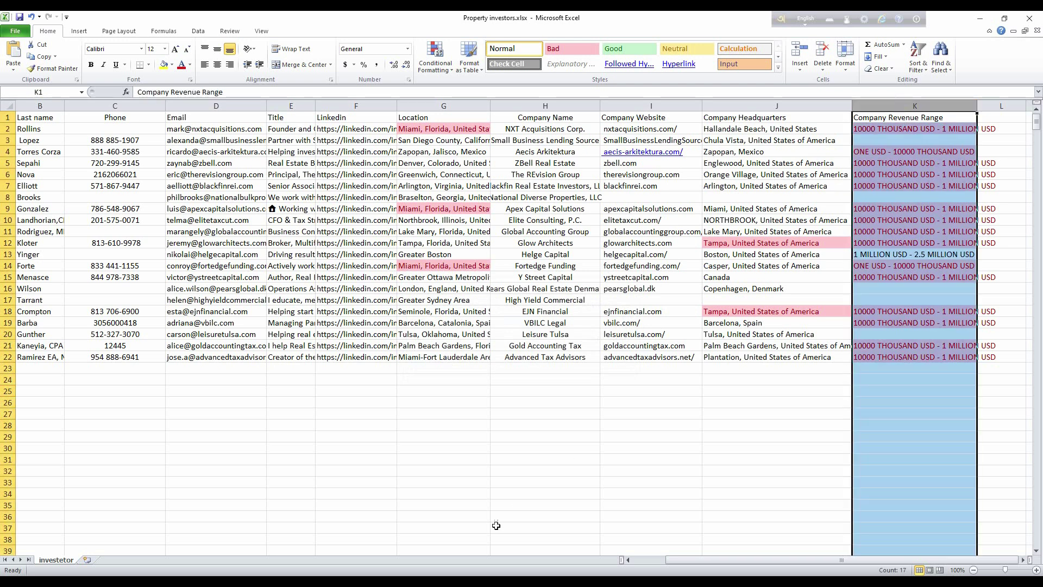
pyautogui.click(353, 556)
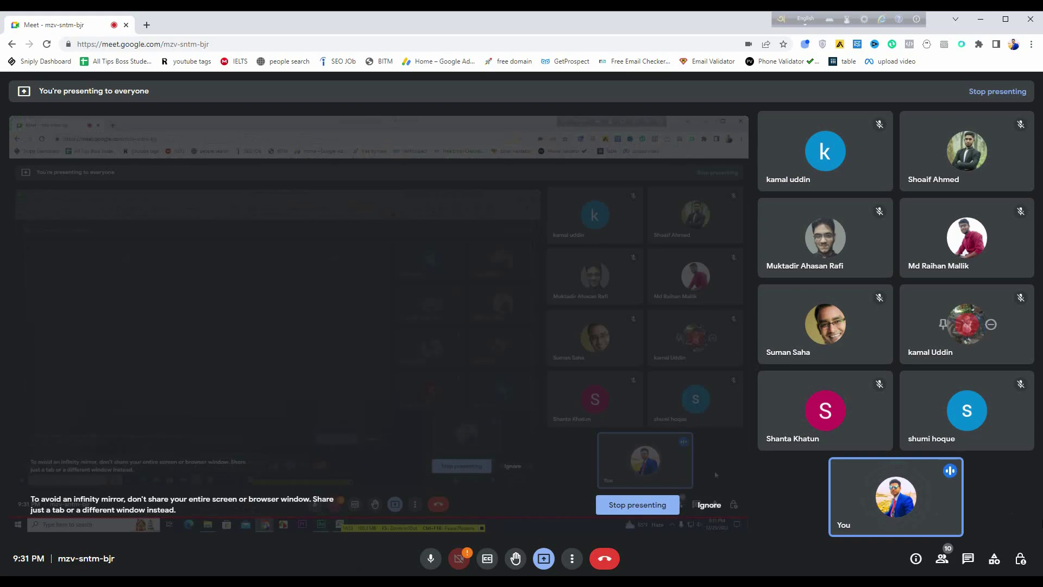
# Switch off 'Turn on their microphone' in Meet host controls, then return to Property investors.xlsx
pyautogui.click(1020, 558)
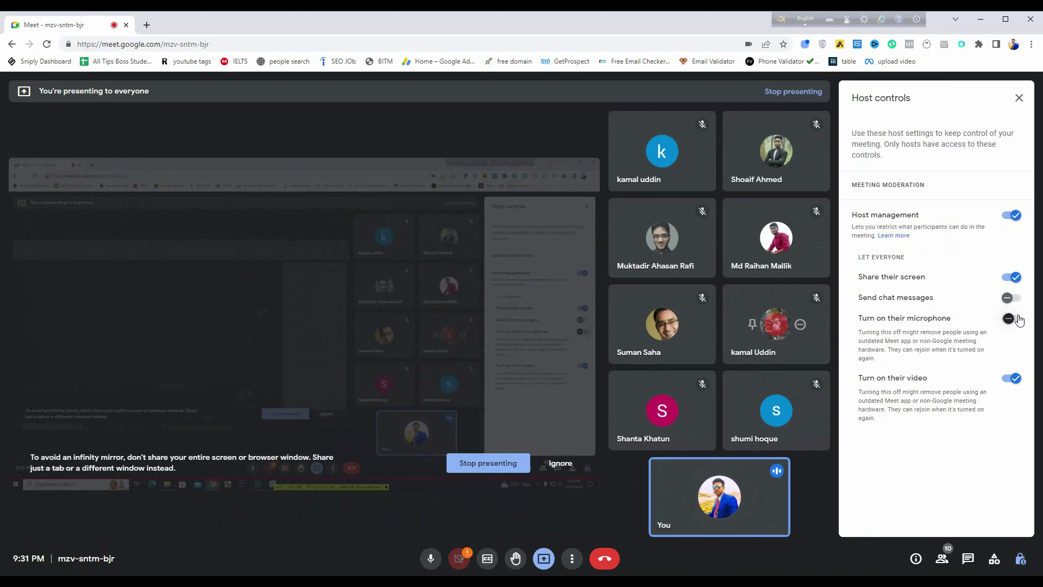
pyautogui.click(1018, 98)
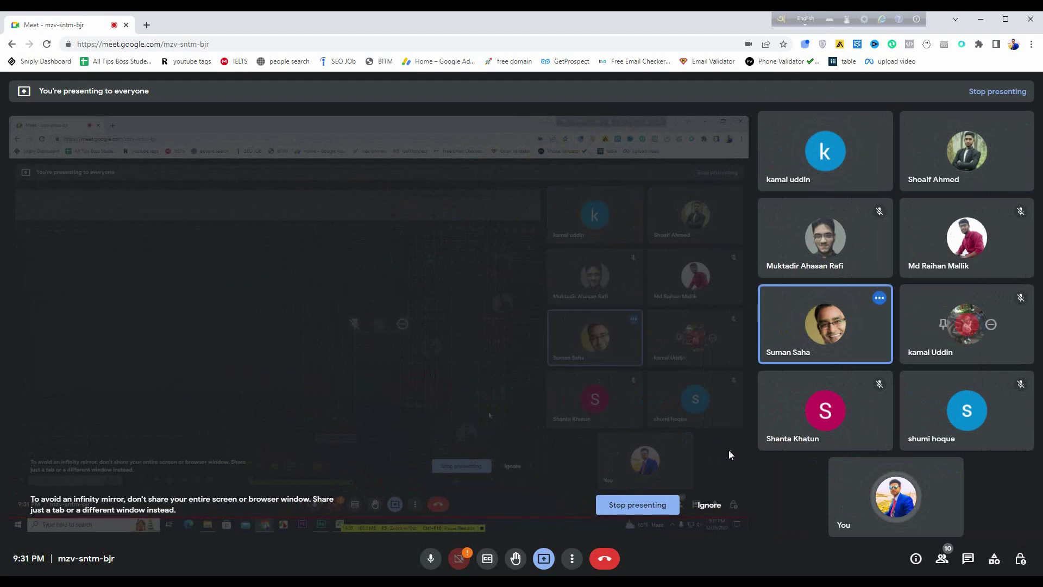
pyautogui.click(1020, 559)
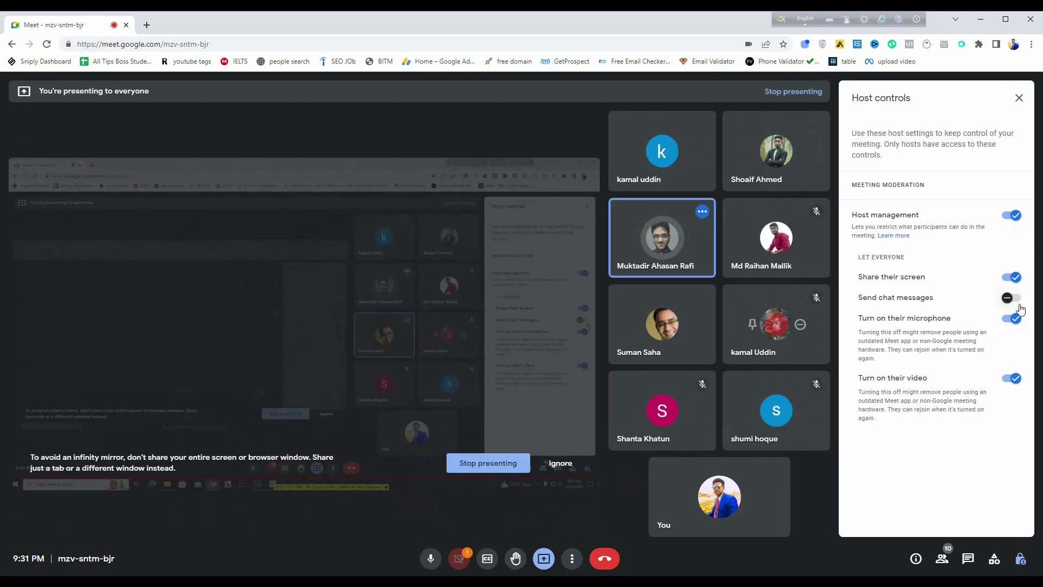
pyautogui.click(1011, 318)
pyautogui.click(1018, 98)
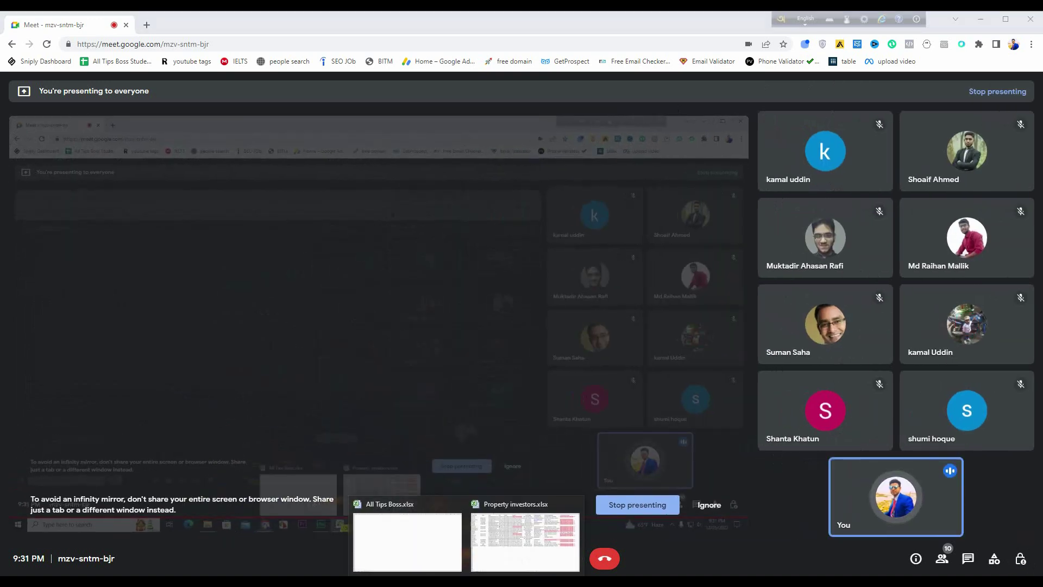
pyautogui.click(494, 543)
pyautogui.click(491, 475)
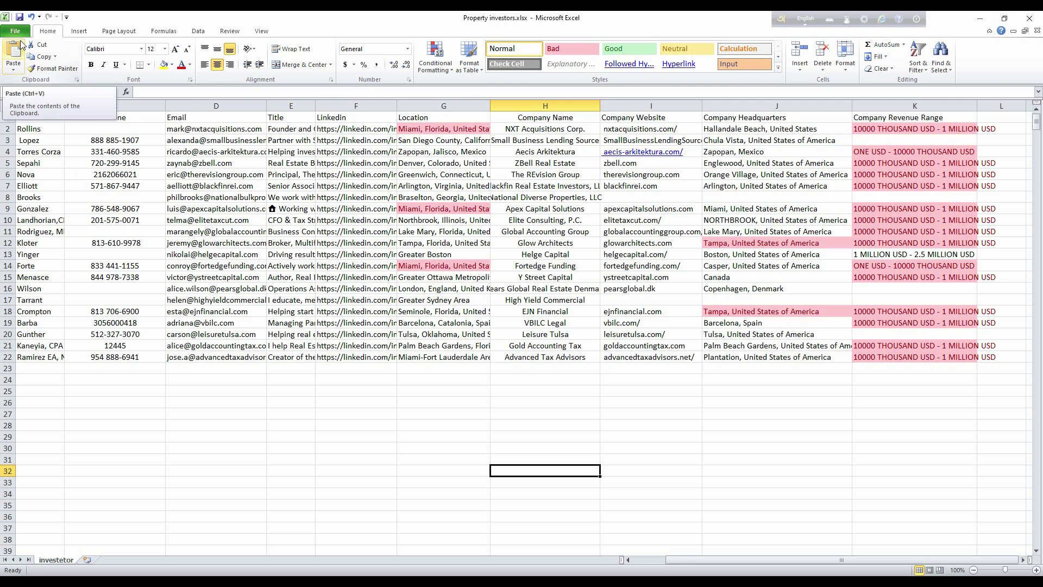
pyautogui.click(289, 416)
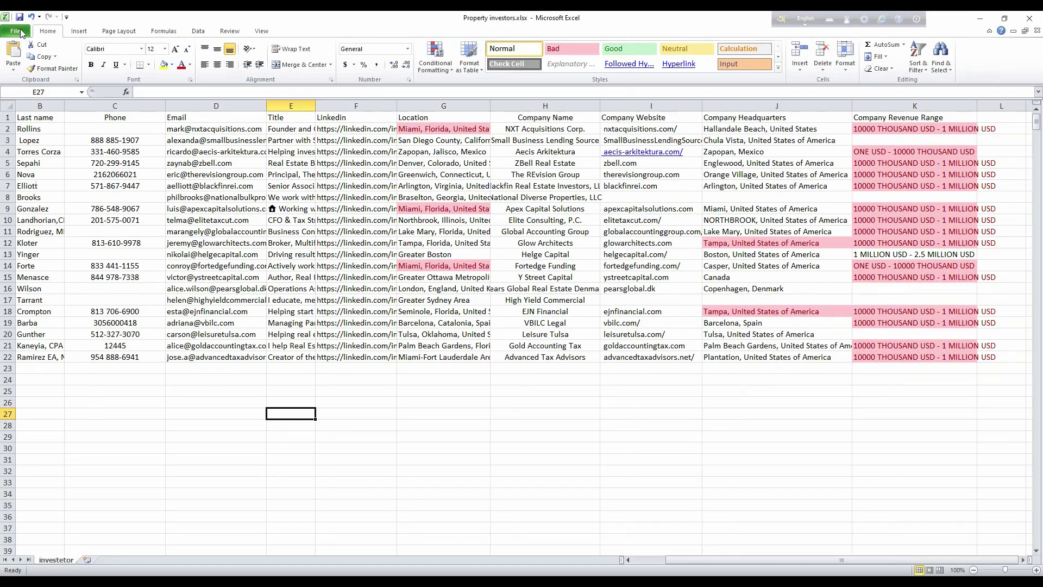
# Open Save As in Downloads, highlighting the .xlsx extension and the CSV (Comma delimited) type option
pyautogui.click(81, 100)
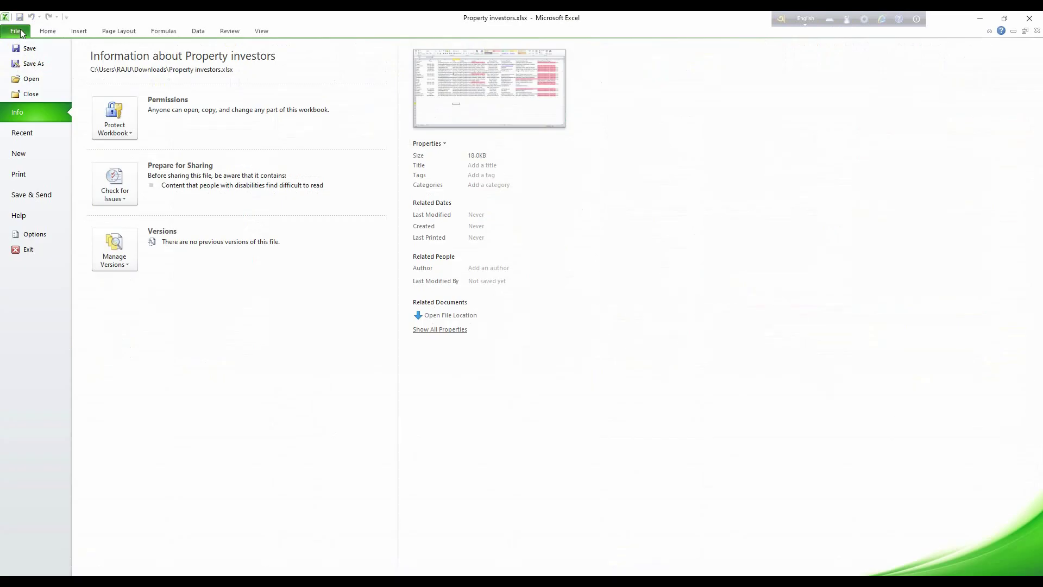
pyautogui.click(30, 63)
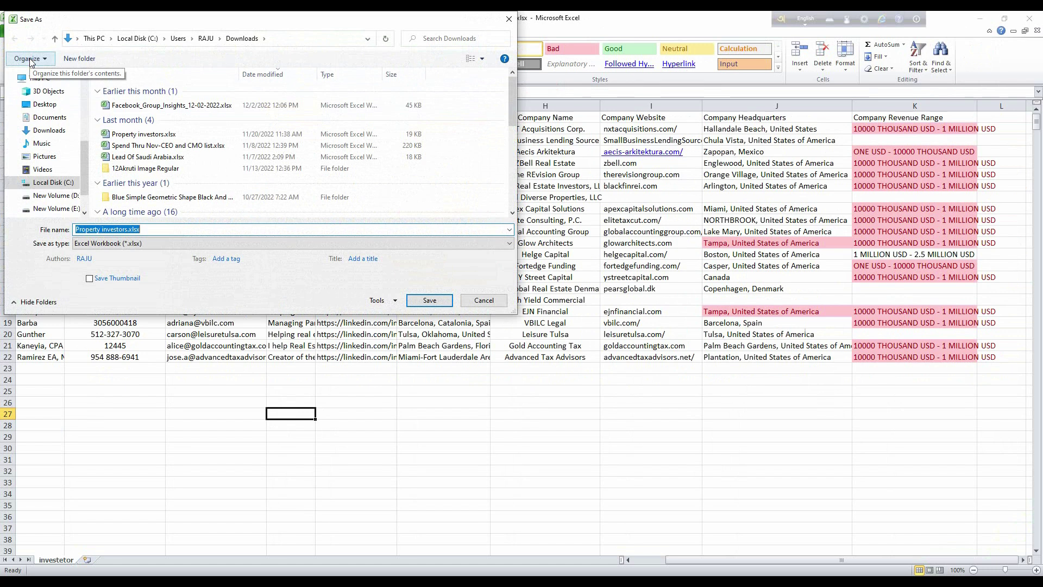
pyautogui.click(152, 231)
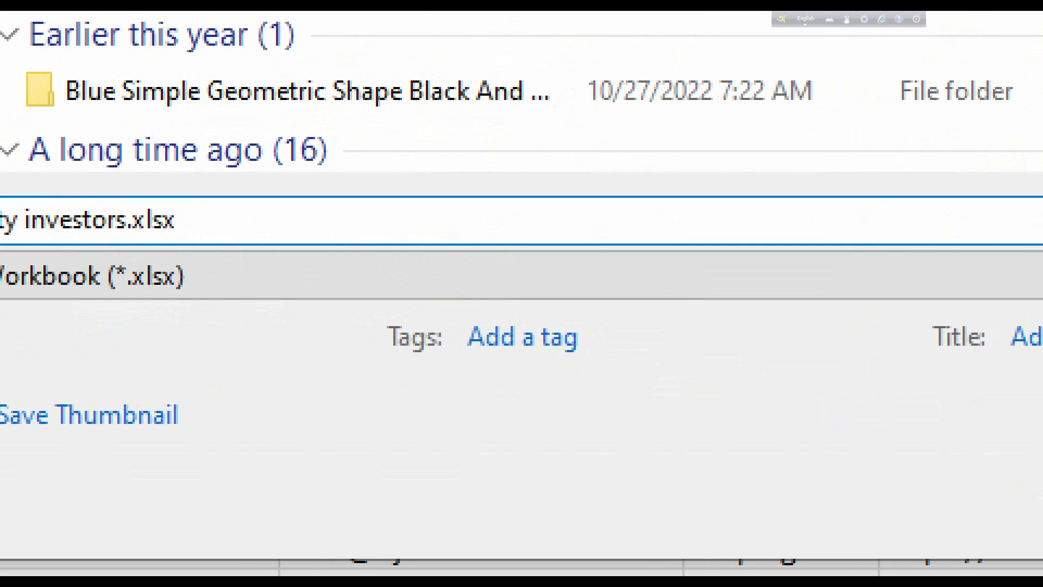
pyautogui.doubleClick(137, 220)
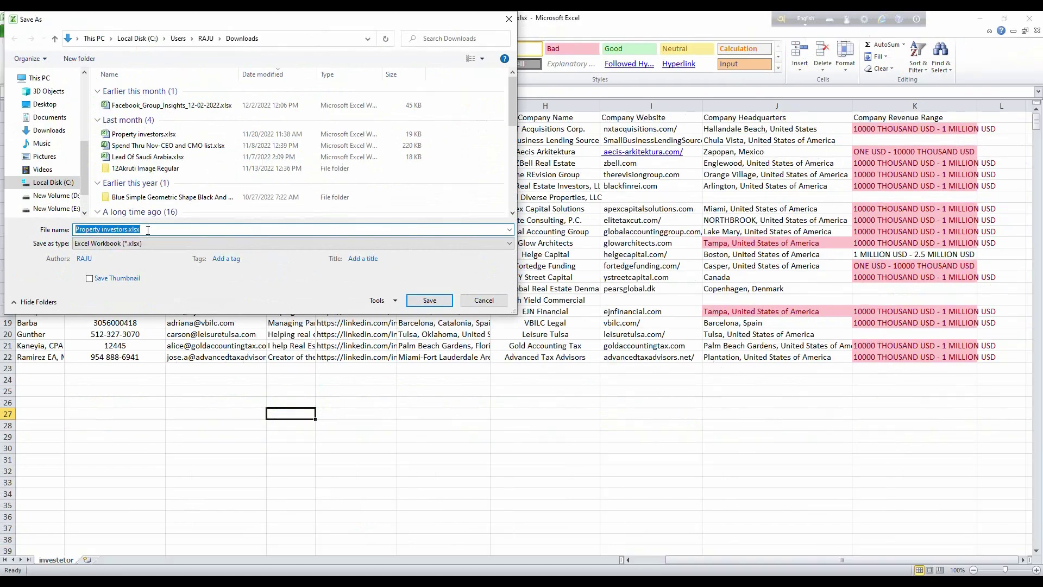
pyautogui.click(208, 222)
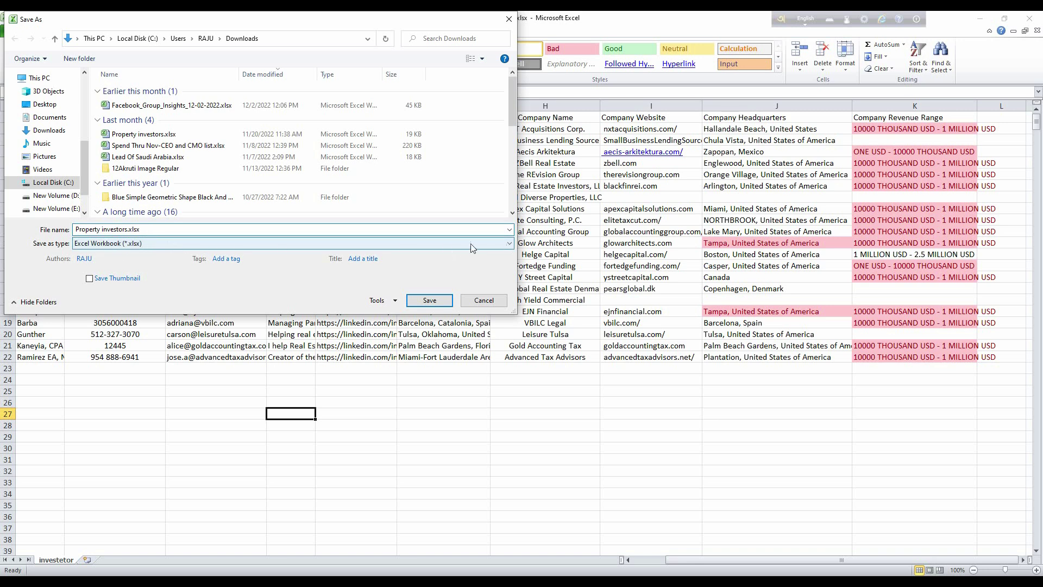
pyautogui.click(456, 245)
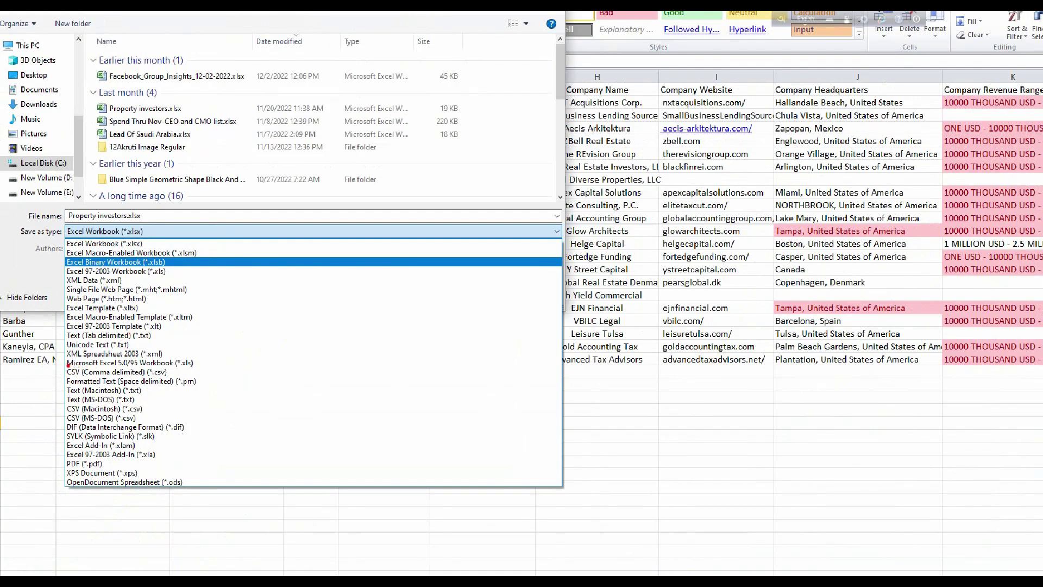
pyautogui.moveTo(68, 365)
pyautogui.mouseDown()
pyautogui.moveTo(111, 378)
pyautogui.moveTo(170, 373)
pyautogui.mouseUp()
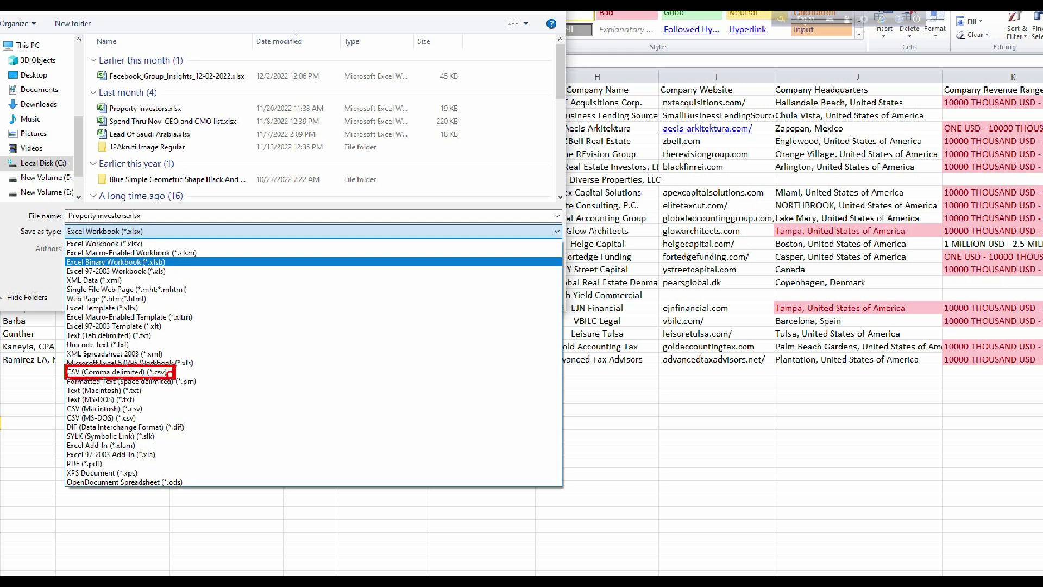
pyautogui.press('Escape')
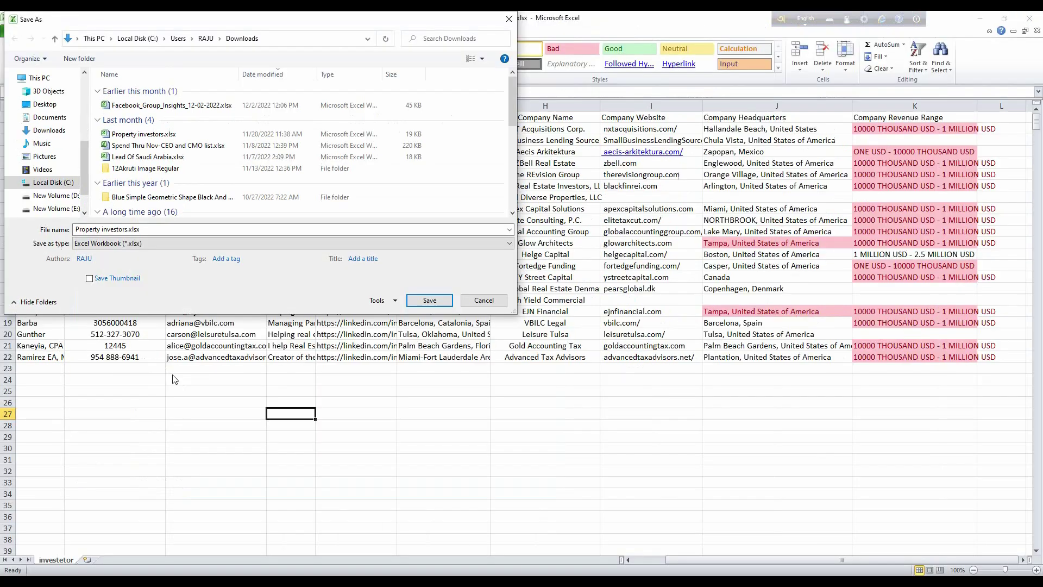
# Set type CSV (Macintosh), folder Desktop and file name 'All tips Boss', then switch to Meet
pyautogui.click(178, 244)
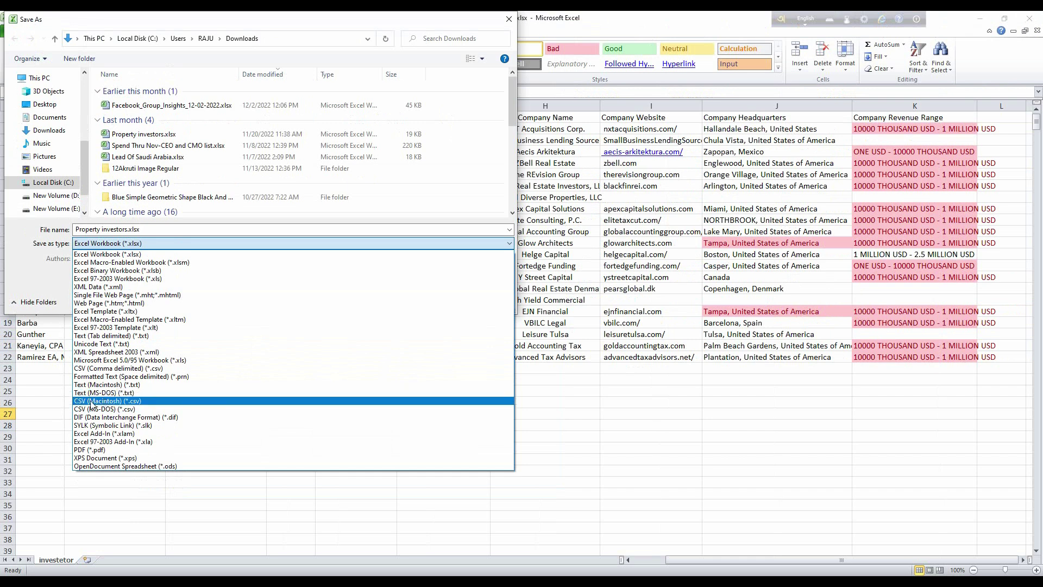
pyautogui.click(136, 401)
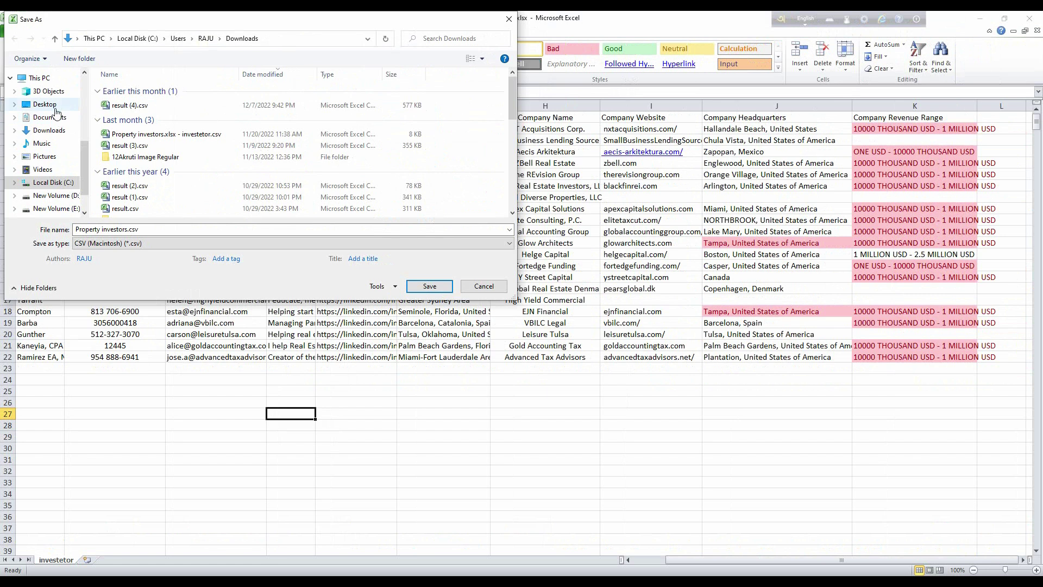
pyautogui.click(49, 105)
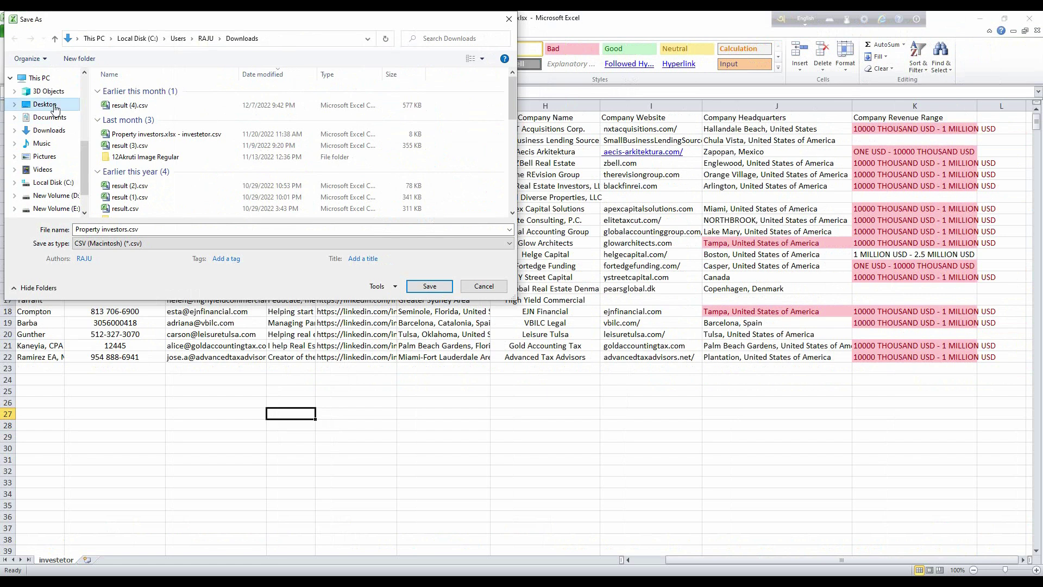
pyautogui.tripleClick(147, 229)
pyautogui.press('BackSpace')
pyautogui.write('A')
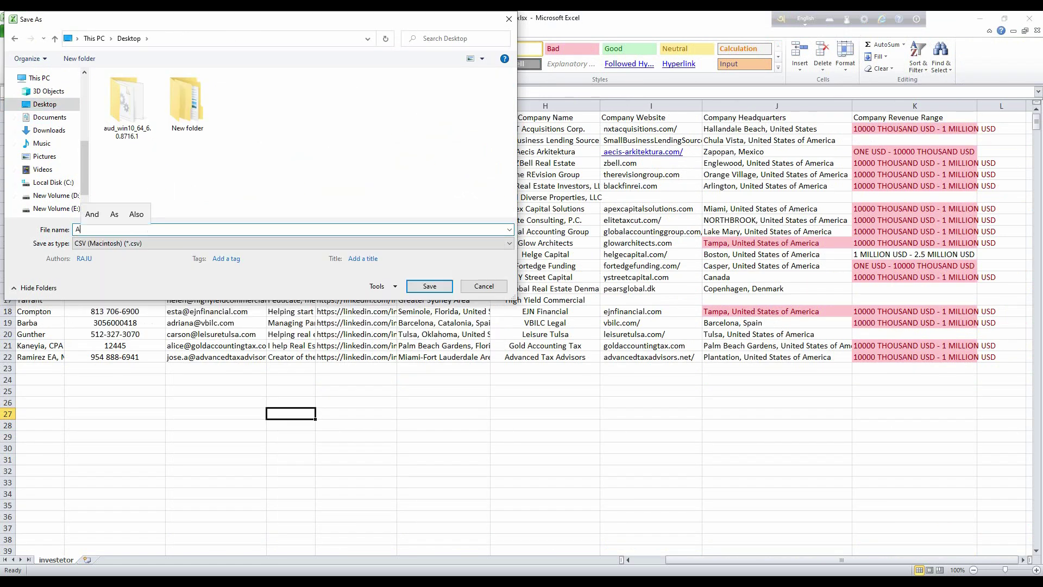
pyautogui.write('ll tips Boss')
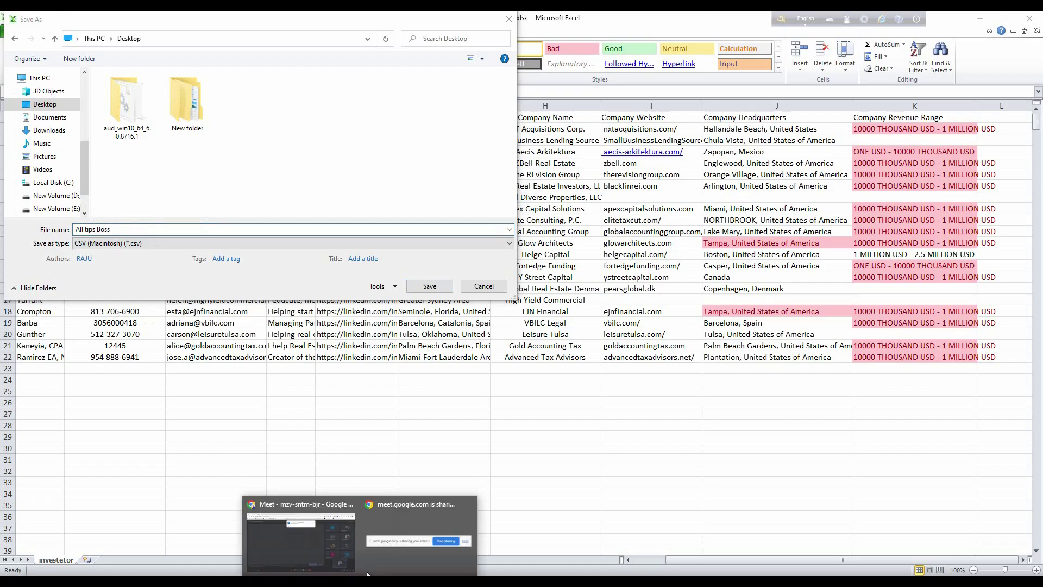
pyautogui.click(347, 549)
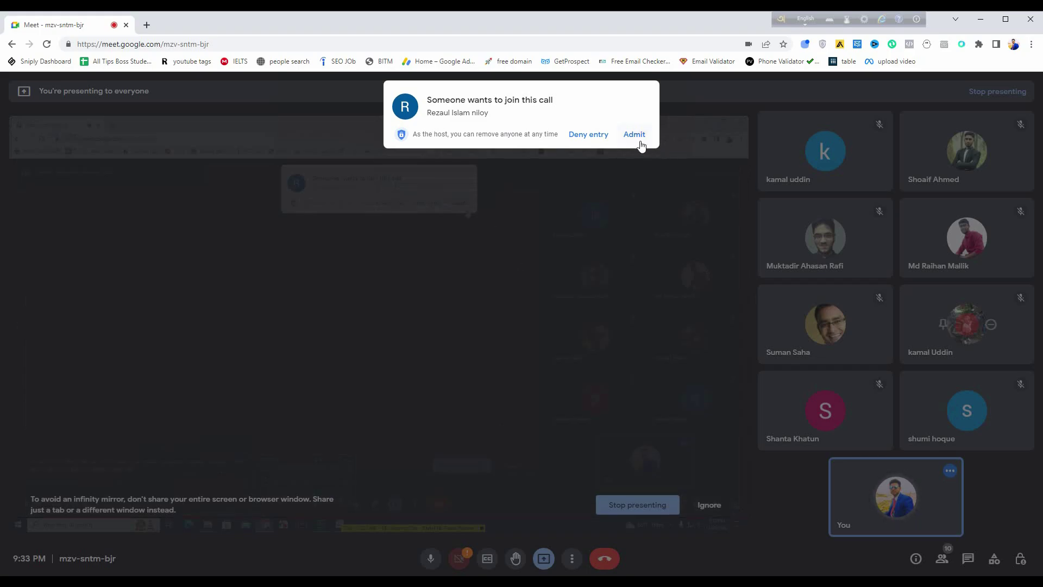
# Admit the waiting guest into the Meet call and return to Excel's Save As dialog
pyautogui.click(640, 140)
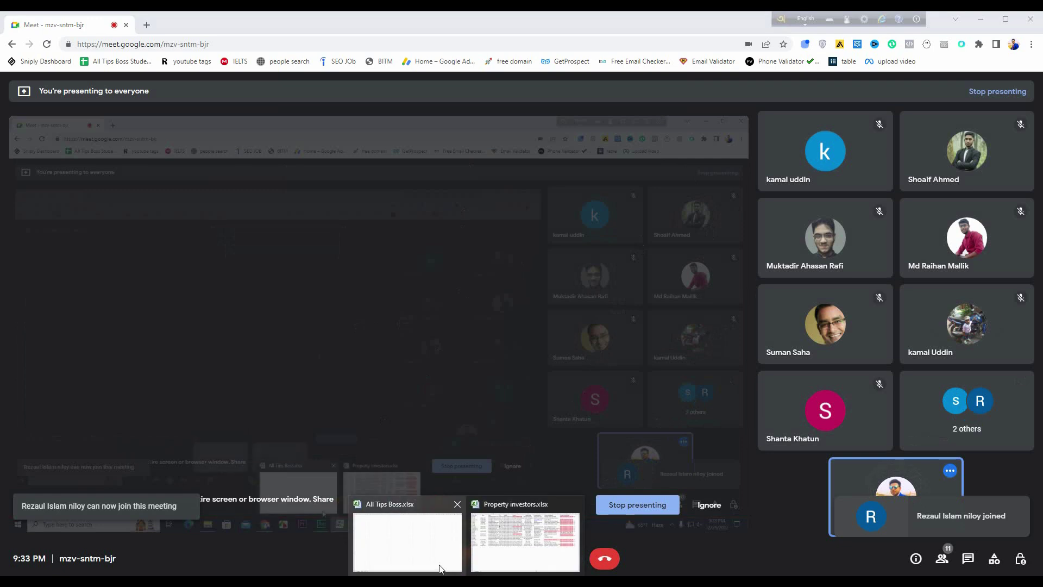
pyautogui.click(440, 568)
pyautogui.click(126, 229)
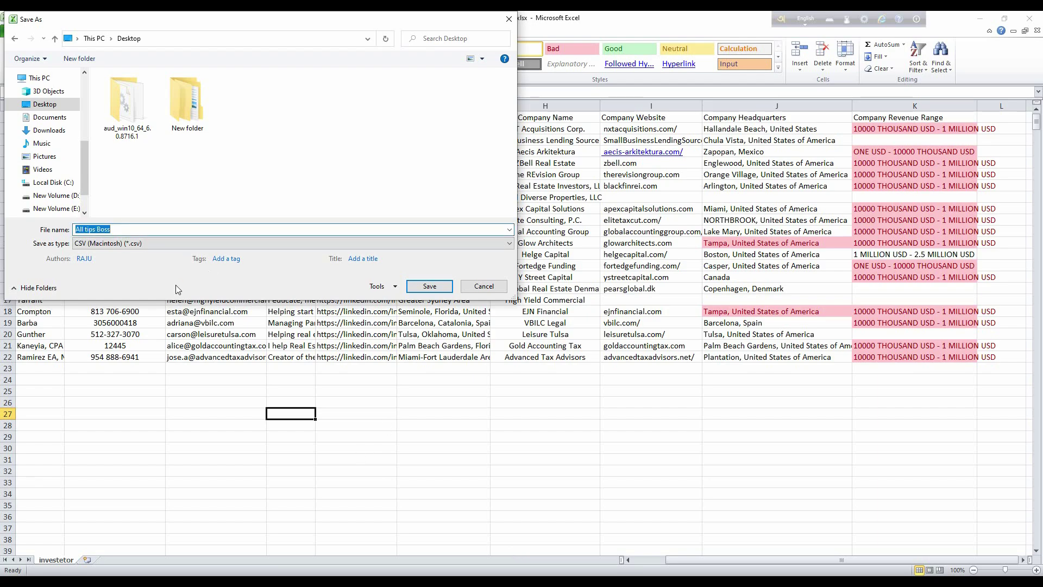
# Save All tips Boss.csv to the Desktop and confirm keeping the CSV format
pyautogui.click(437, 286)
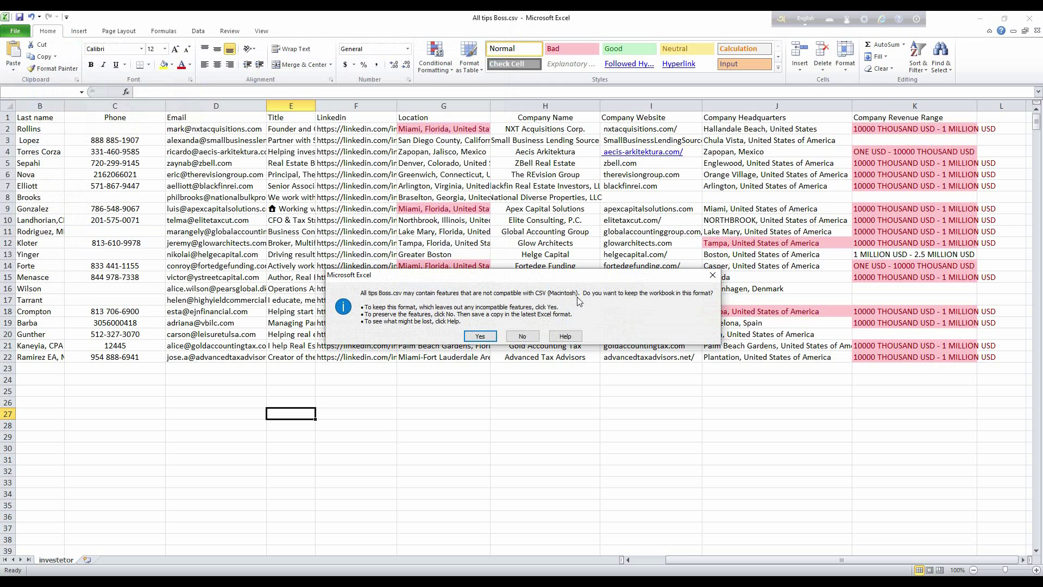
pyautogui.click(477, 335)
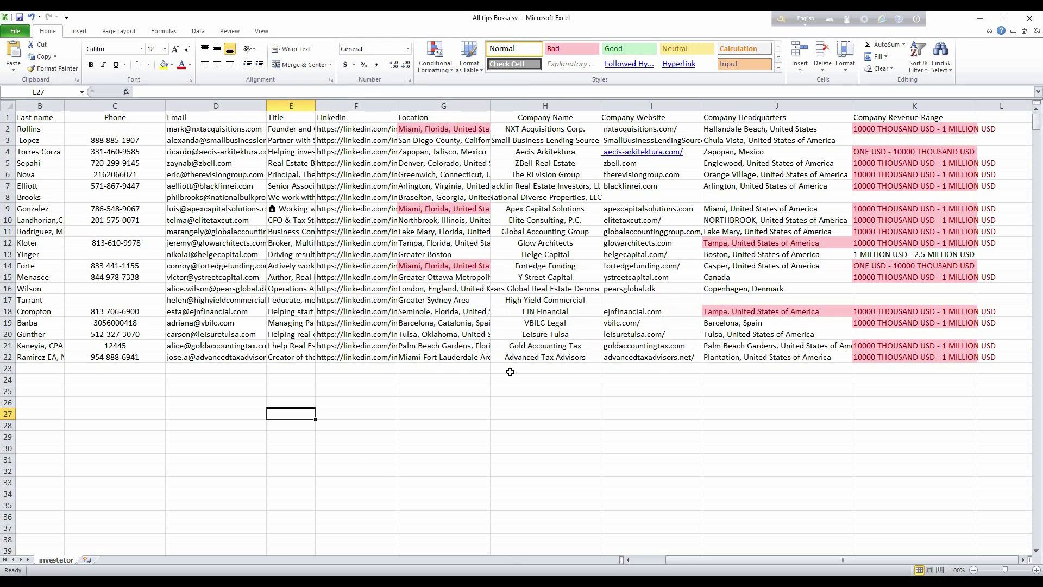
# Minimize Excel and Chrome, close Downloads, and move All tips Boss.csv to mid-desktop
pyautogui.click(979, 19)
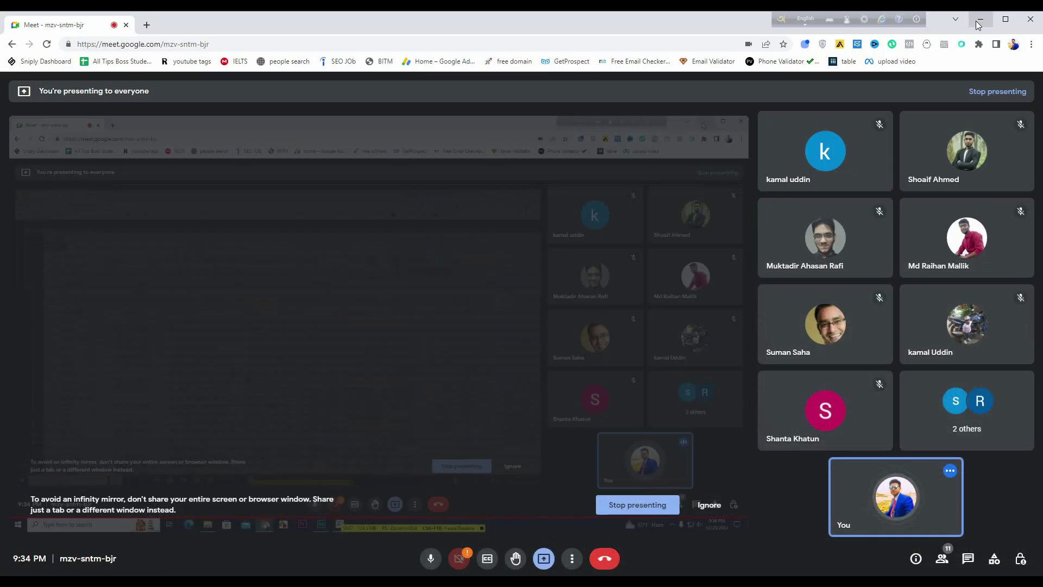
pyautogui.click(978, 23)
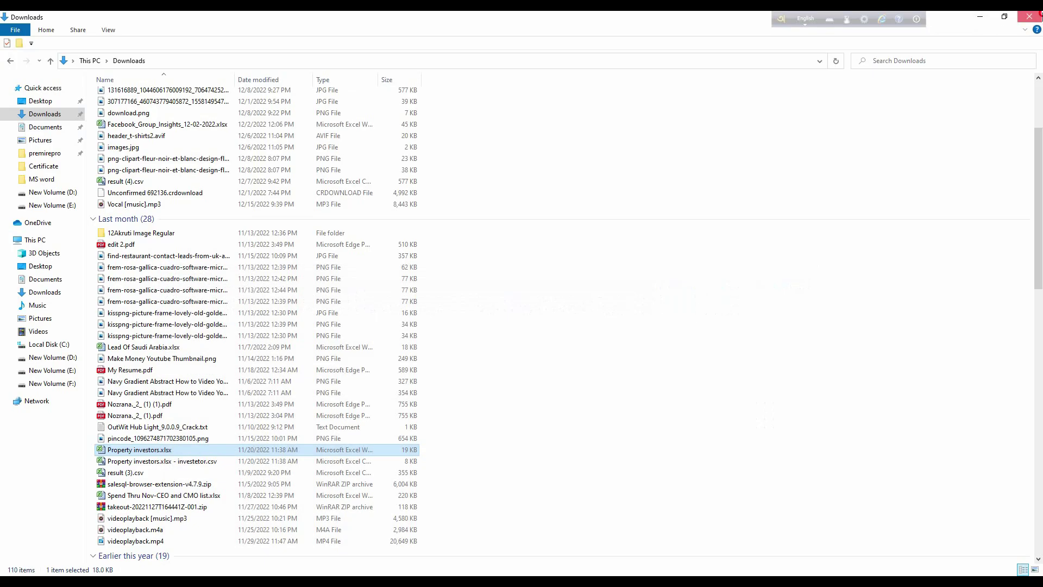
pyautogui.click(1039, 15)
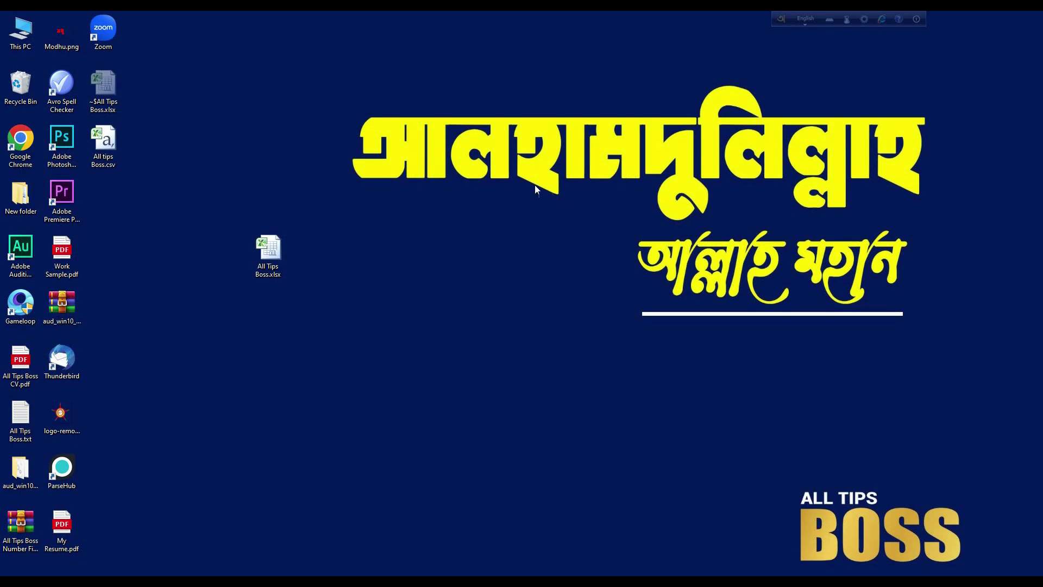
pyautogui.moveTo(111, 145); pyautogui.dragTo(478, 285)
pyautogui.click(516, 360)
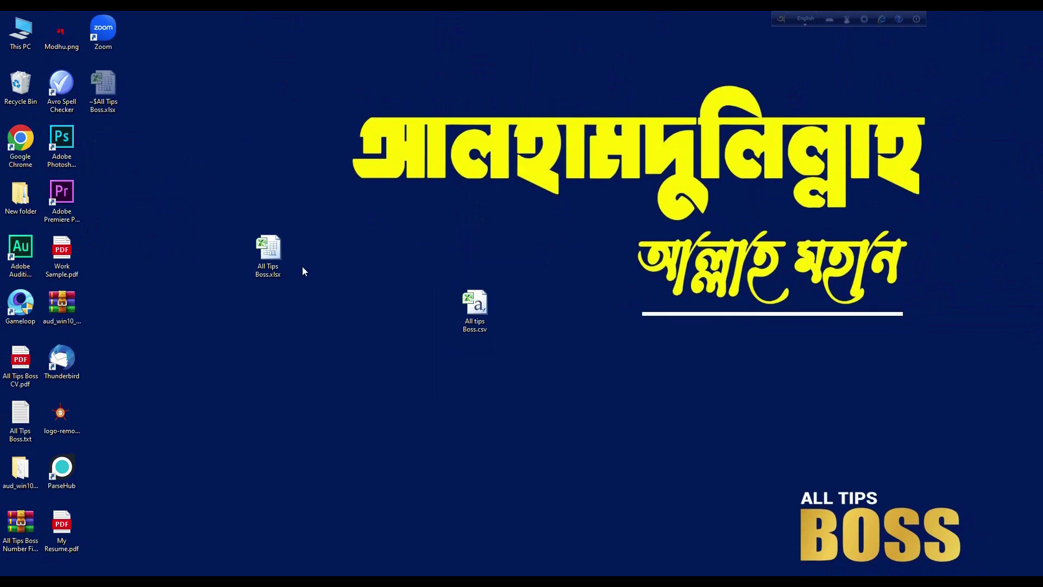
# Point out All Tips Boss.xlsx, then open All tips Boss.csv from the desktop
pyautogui.click(275, 258)
pyautogui.click(481, 322)
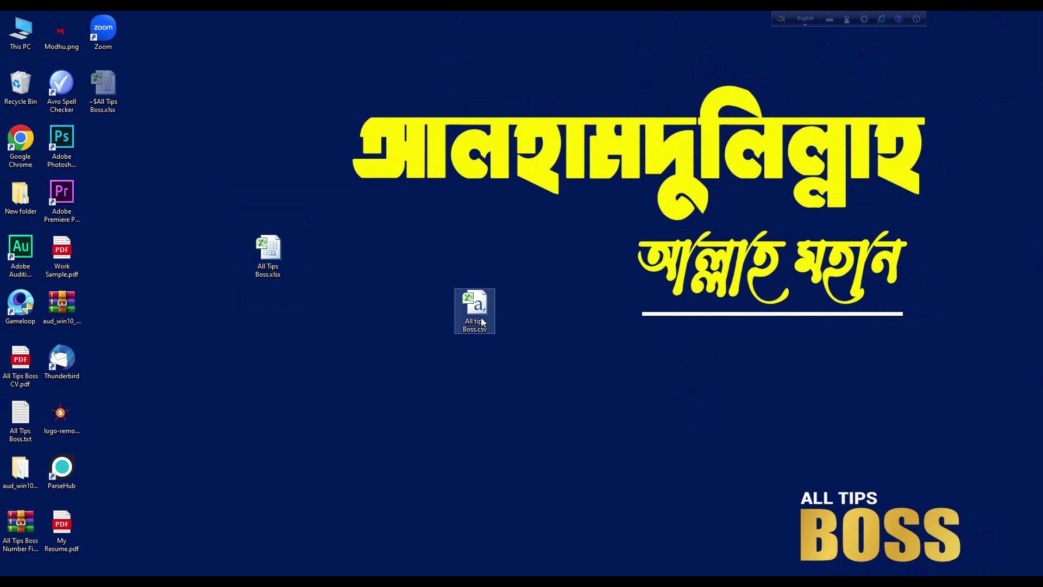
pyautogui.doubleClick(481, 322)
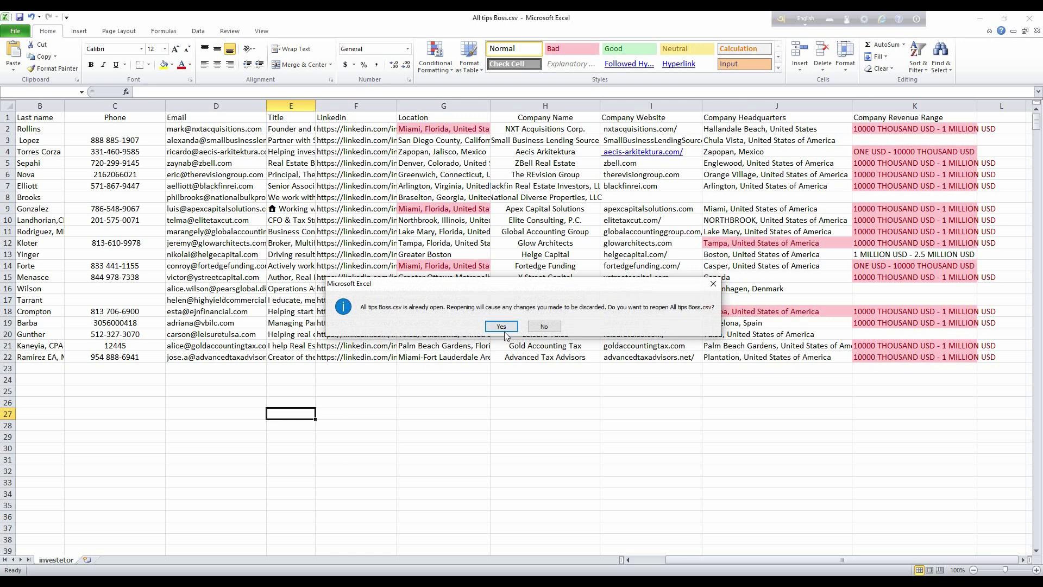
# Confirm reloading All tips Boss.csv from disk, discarding changes to the open copy
pyautogui.click(500, 326)
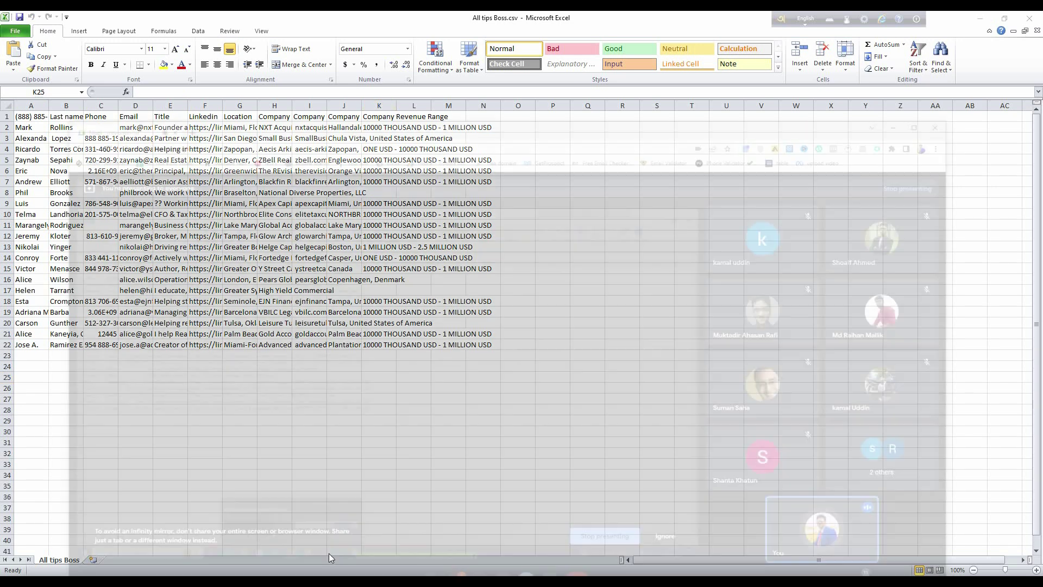
pyautogui.click(328, 553)
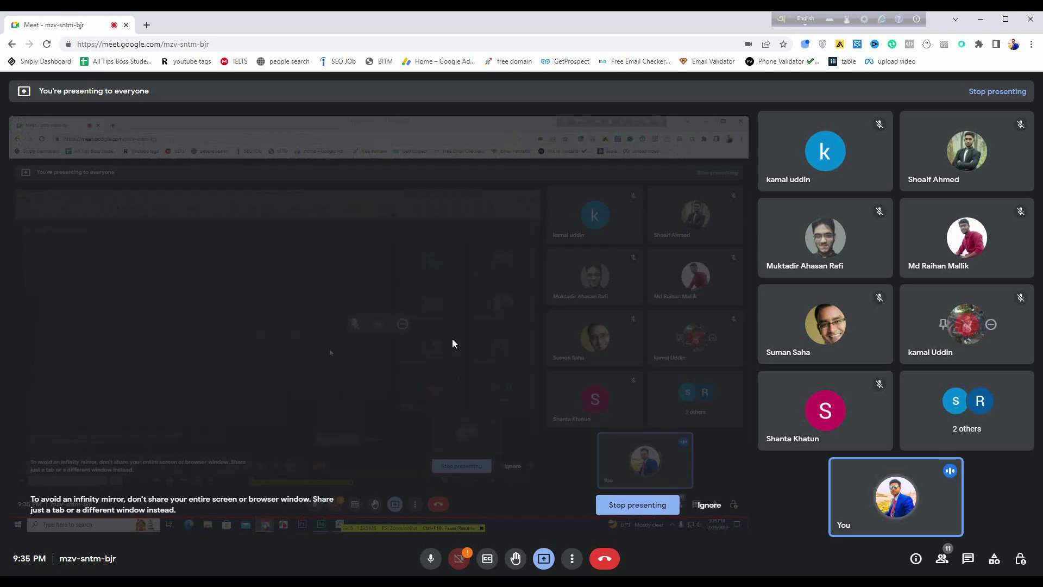